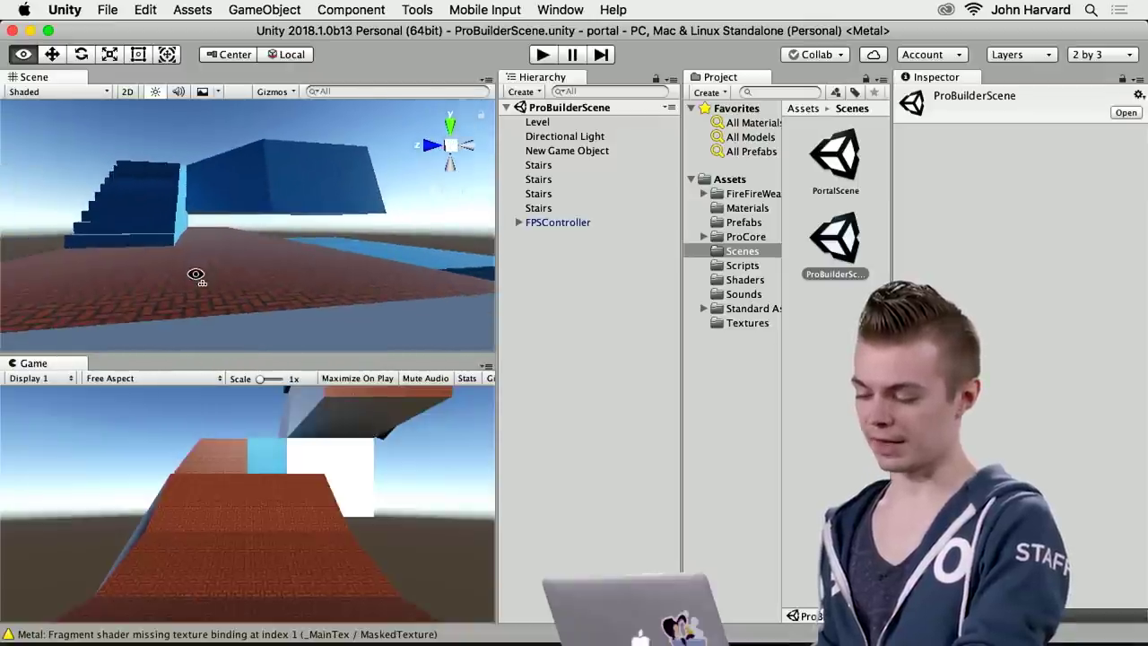
Switch the editor from the 2 by 3 window layout to the Default layout.
{"action": "left_click", "coordinate": [556, 9]}
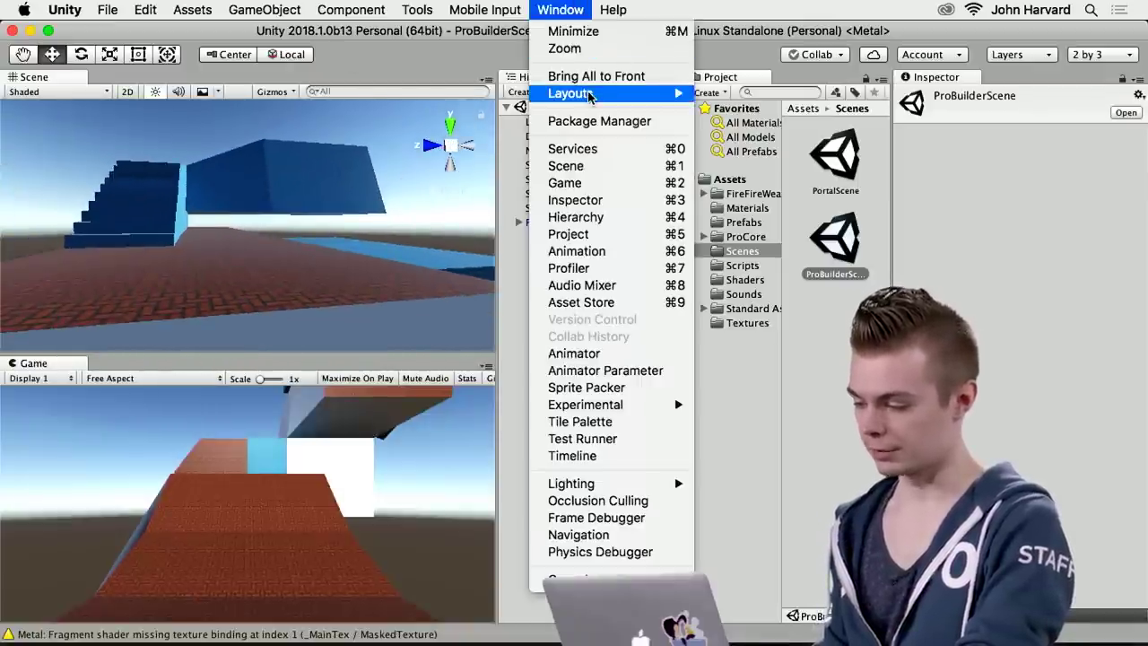
{"action": "mouse_move", "coordinate": [574, 93]}
{"action": "left_click", "coordinate": [722, 128]}
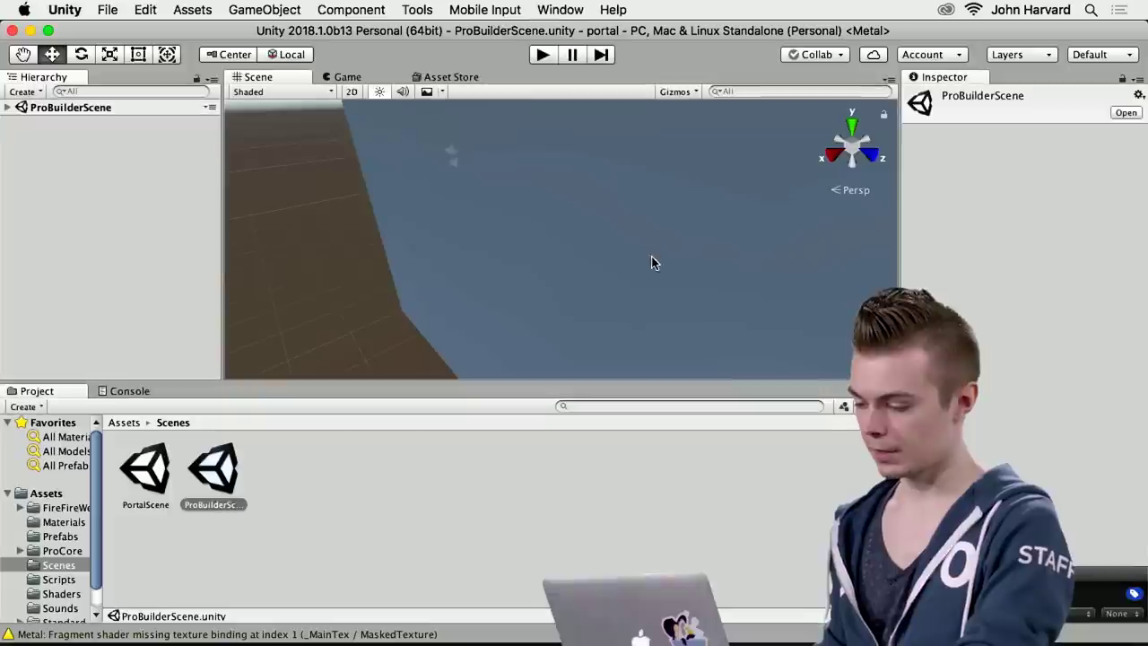
Examine the ProBuilder level in the Scene view, from the brick ramps and blue pit round to the curved staircase.
{"action": "right_click_drag", "start_coordinate": [512, 215], "coordinate": [546, 295]}
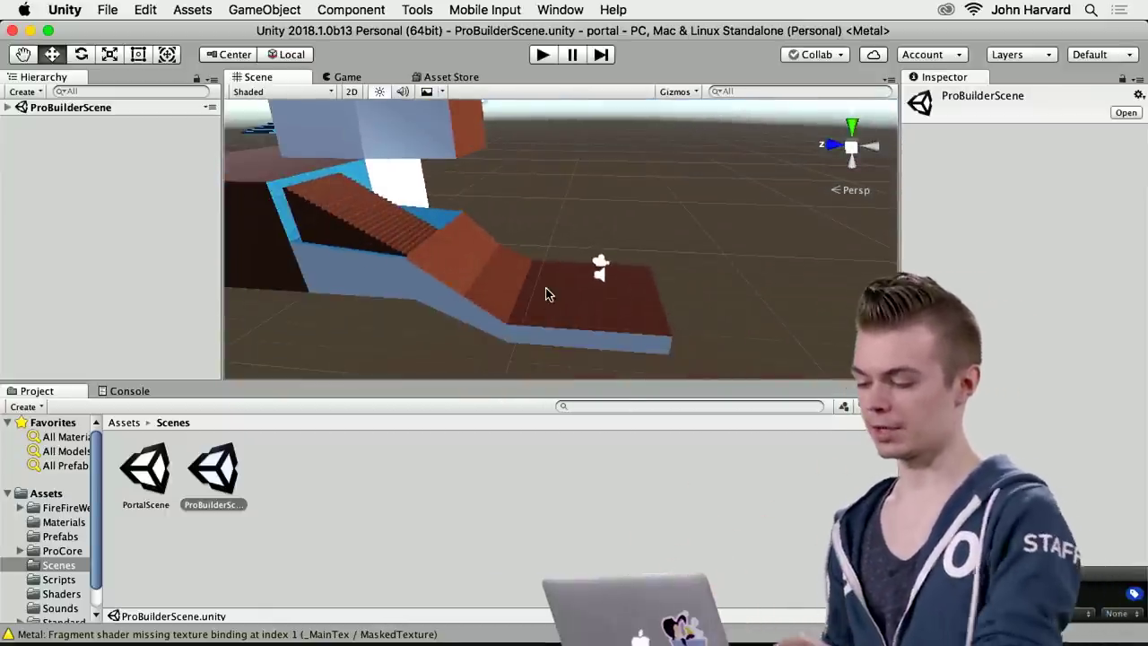
{"action": "right_click_drag", "start_coordinate": [543, 319], "coordinate": [658, 303]}
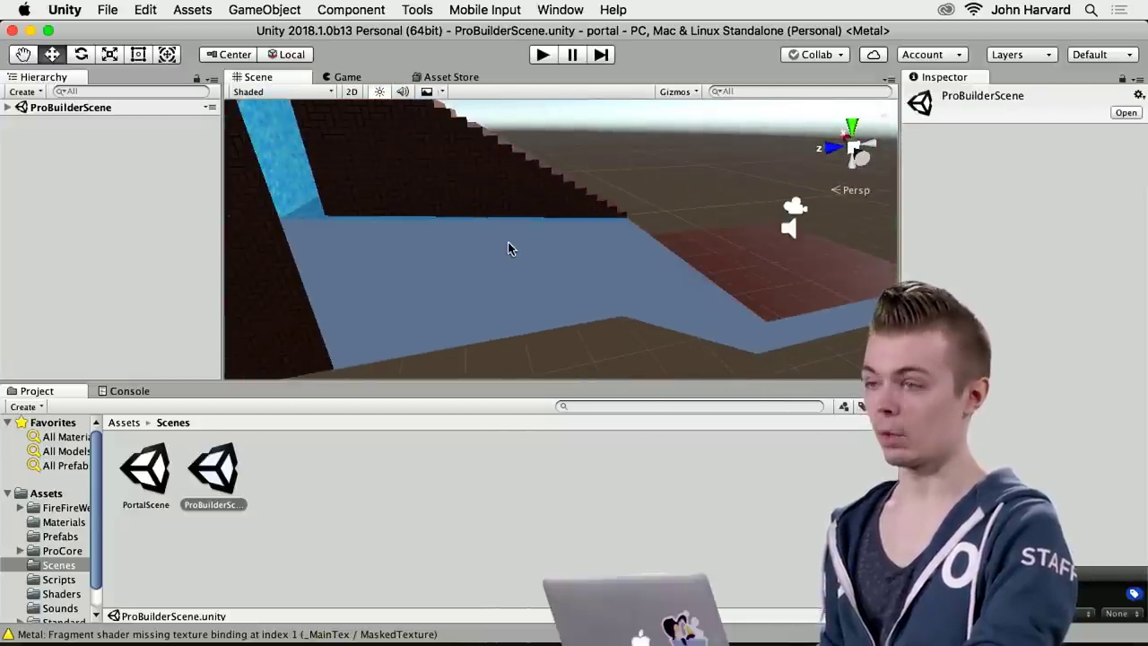
{"action": "right_click_drag", "start_coordinate": [744, 325], "coordinate": [415, 400]}
{"action": "key", "text": "w"}
{"action": "right_click_drag", "start_coordinate": [520, 368], "coordinate": [552, 364]}
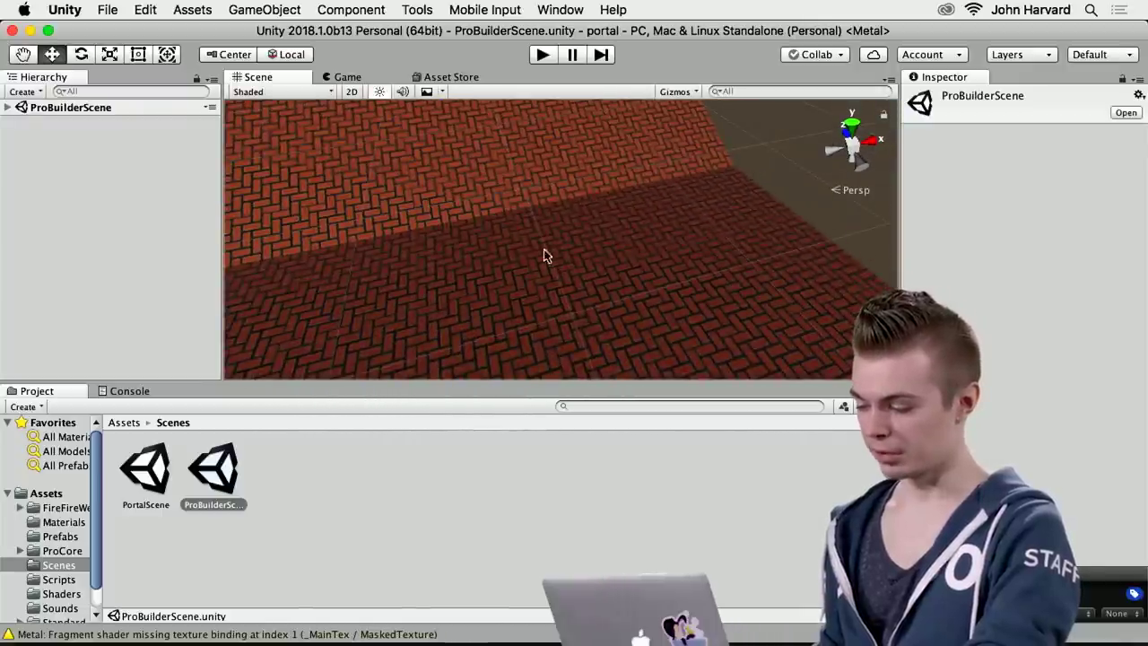
{"action": "right_click_drag", "start_coordinate": [616, 257], "coordinate": [561, 184]}
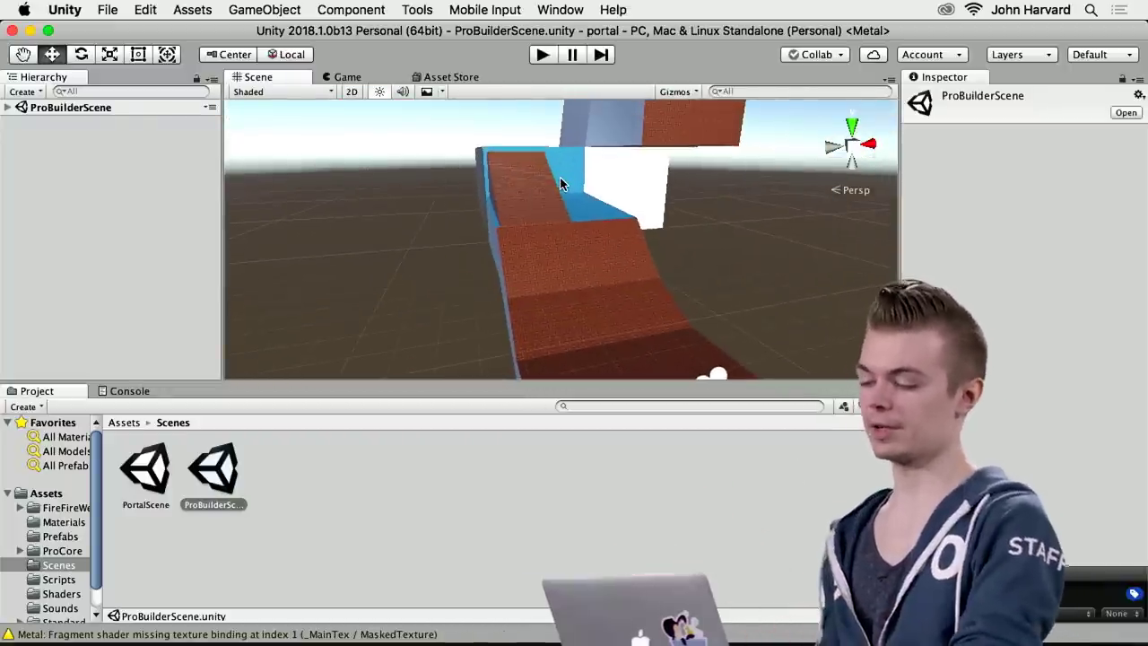
{"action": "key", "text": "w"}
{"action": "right_click_drag", "start_coordinate": [563, 230], "coordinate": [525, 174]}
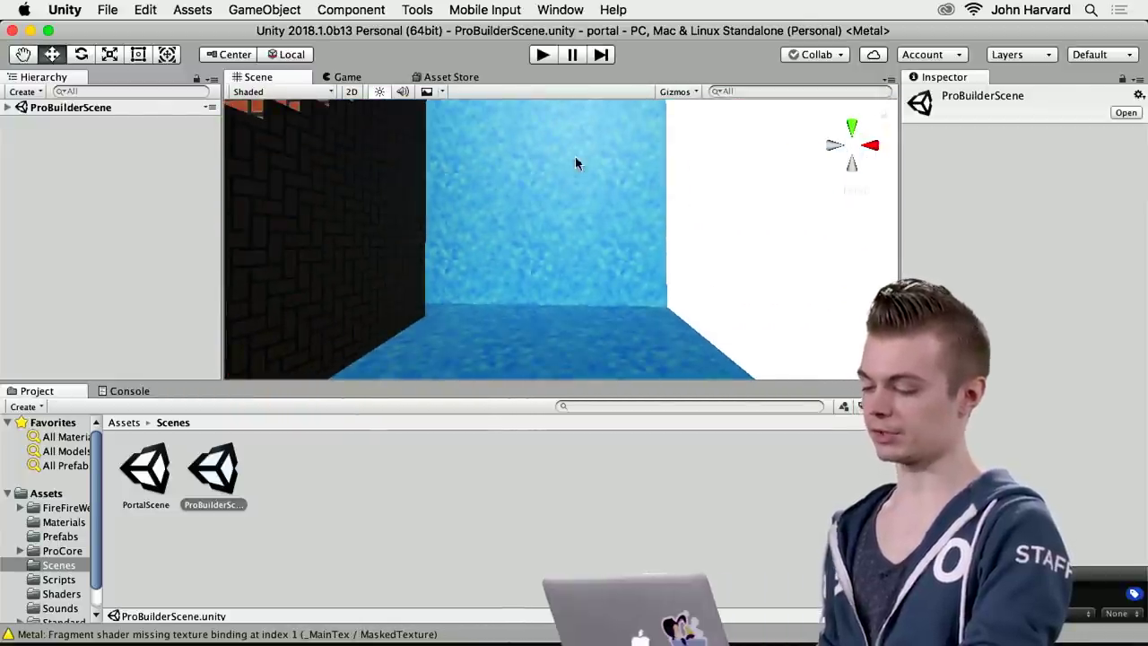
{"action": "key", "text": "s"}
{"action": "right_click_drag", "start_coordinate": [544, 233], "coordinate": [638, 339]}
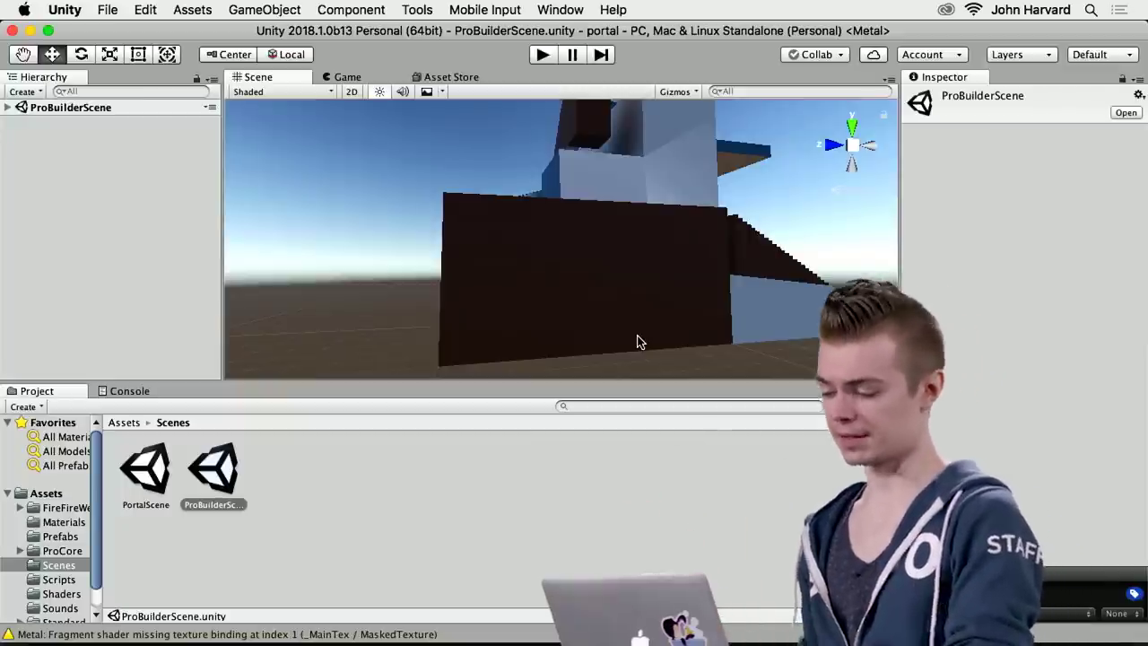
{"action": "mouse_move", "coordinate": [638, 340]}
{"action": "left_mouse_down", "text": "alt"}
{"action": "mouse_move", "coordinate": [705, 302]}
{"action": "mouse_move", "coordinate": [583, 290]}
{"action": "mouse_move", "coordinate": [496, 300]}
{"action": "mouse_move", "coordinate": [596, 284]}
{"action": "mouse_move", "coordinate": [648, 239]}
{"action": "mouse_move", "coordinate": [697, 164]}
{"action": "mouse_move", "coordinate": [686, 182]}
{"action": "mouse_move", "coordinate": [788, 321]}
{"action": "mouse_move", "coordinate": [687, 317]}
{"action": "mouse_move", "coordinate": [618, 367]}
{"action": "mouse_move", "coordinate": [632, 360]}
{"action": "left_mouse_up", "text": "alt"}
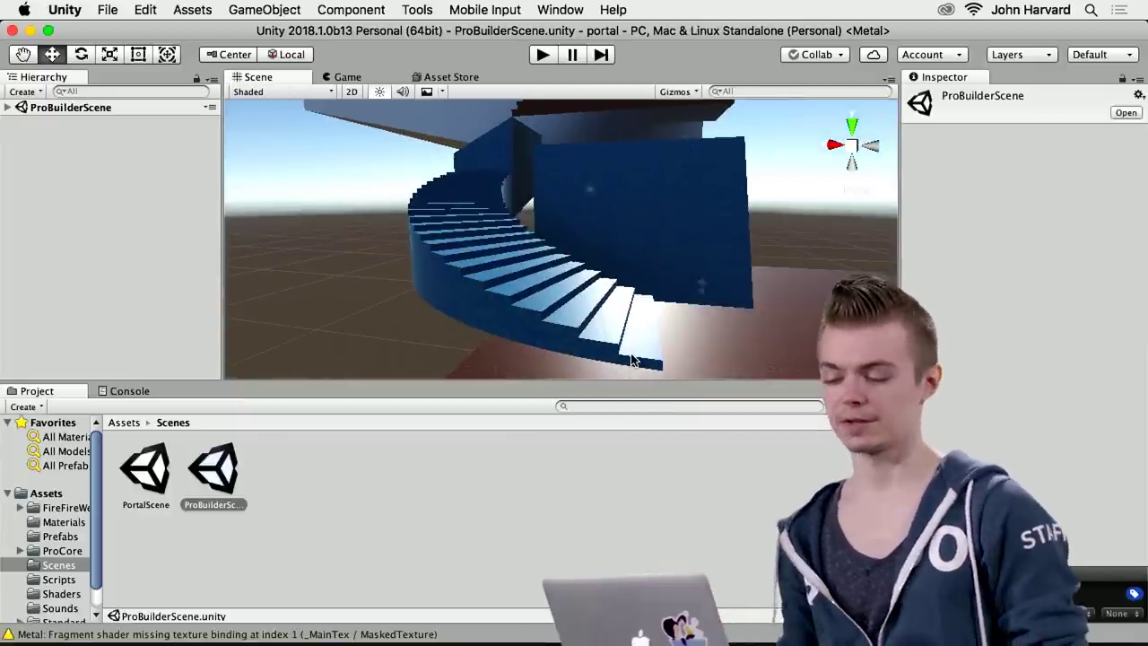
Select the curved staircase and examine how it sits among the level's platforms and upper stairs from several angles.
{"action": "left_click", "coordinate": [479, 269]}
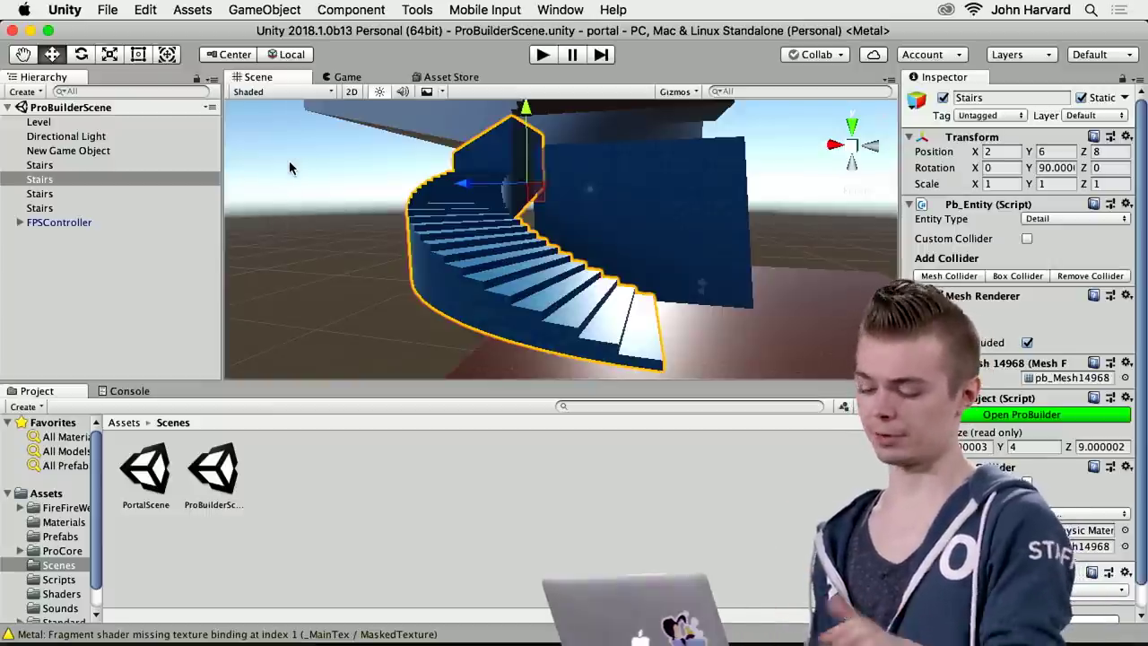
{"action": "left_click_drag", "start_coordinate": [260, 128], "coordinate": [516, 293], "text": "alt"}
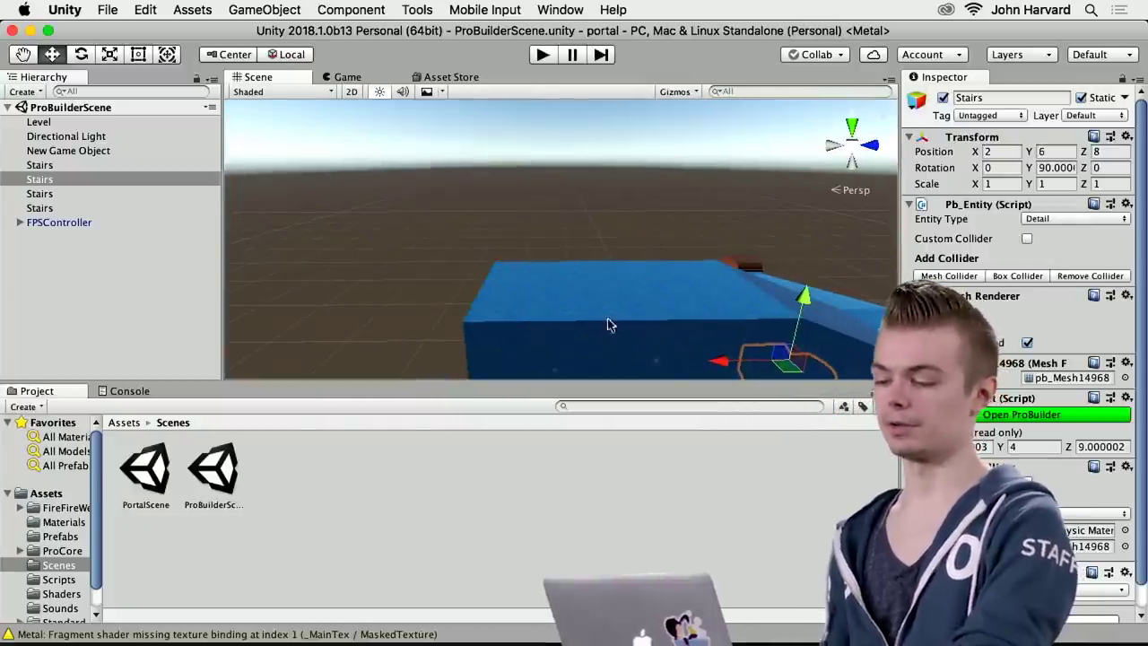
{"action": "left_click_drag", "start_coordinate": [616, 279], "coordinate": [476, 307], "text": "alt"}
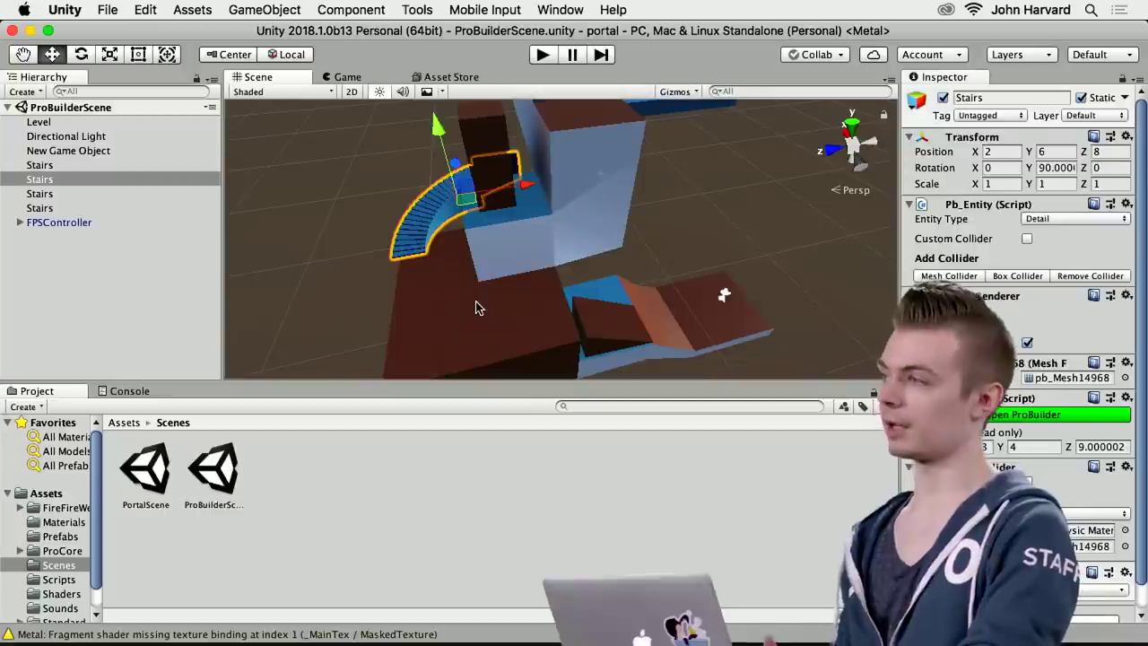
{"action": "right_click_drag", "start_coordinate": [669, 290], "coordinate": [612, 216]}
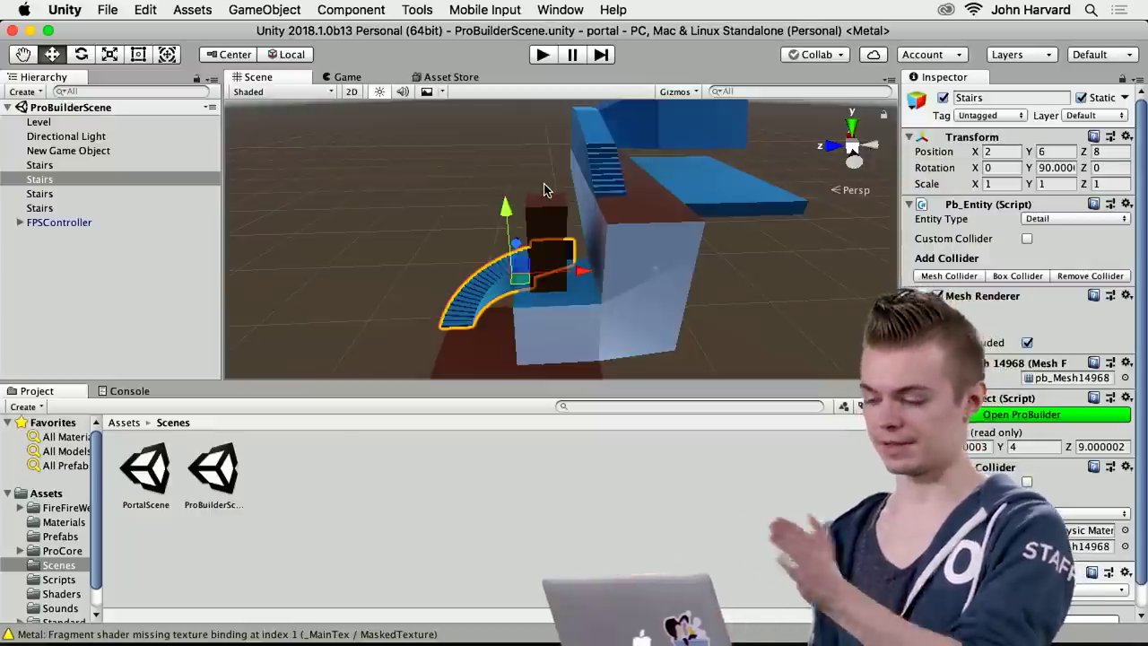
{"action": "left_click_drag", "start_coordinate": [662, 308], "coordinate": [649, 237], "text": "alt"}
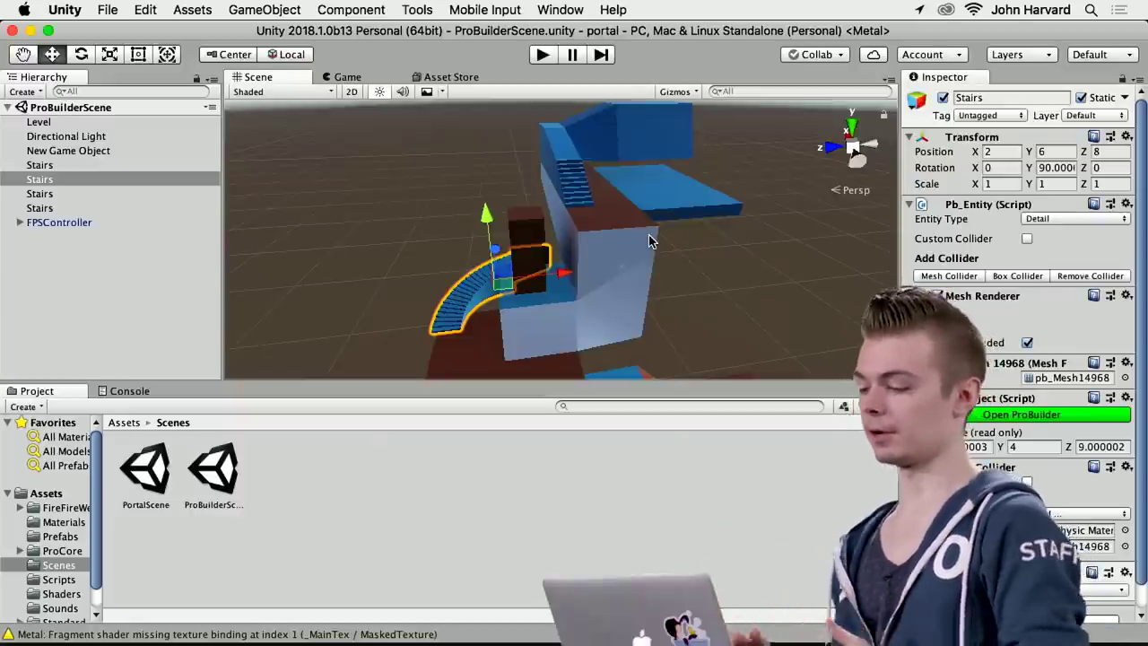
{"action": "left_click_drag", "start_coordinate": [656, 282], "coordinate": [587, 309], "text": "alt"}
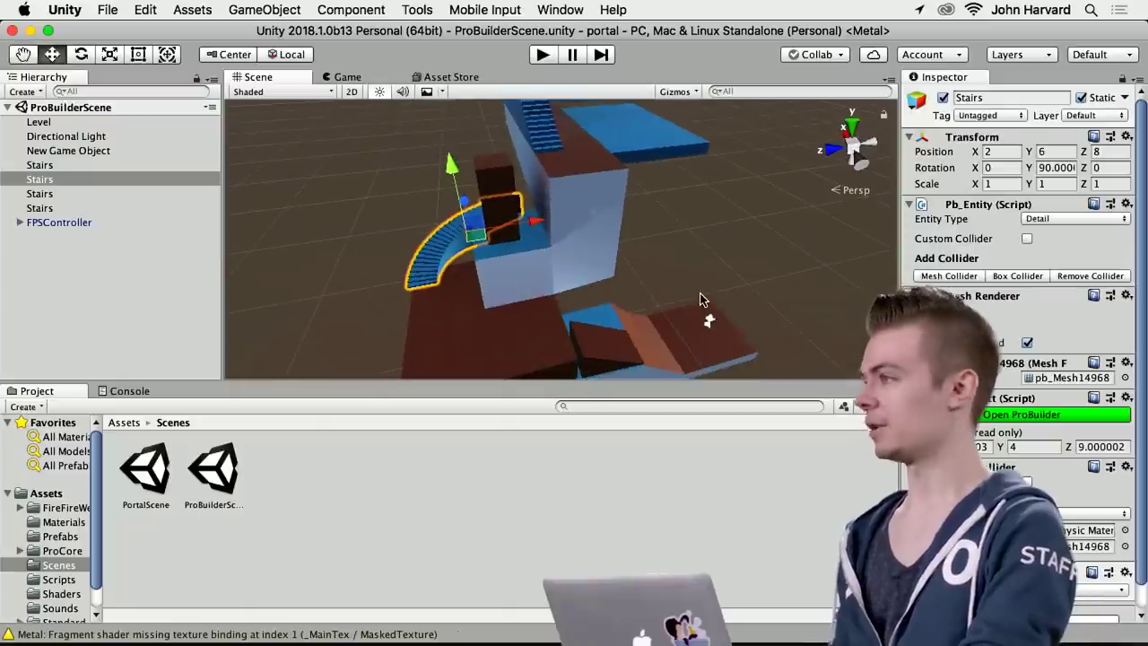
{"action": "left_click_drag", "start_coordinate": [701, 299], "coordinate": [617, 275], "text": "alt"}
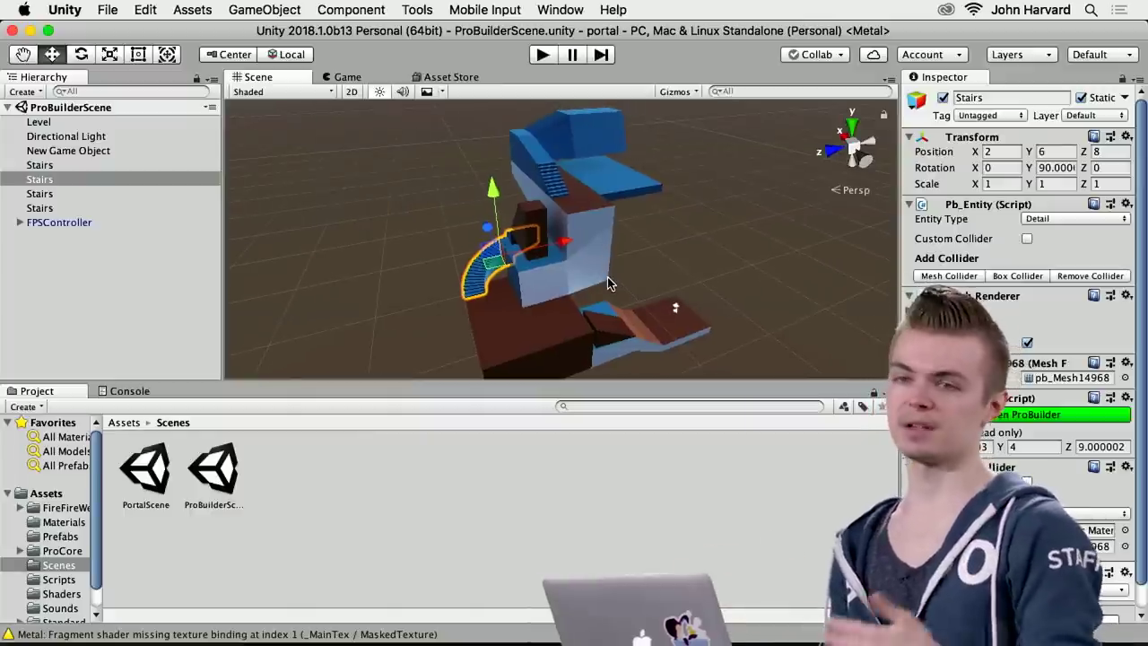
{"action": "left_click_drag", "start_coordinate": [664, 266], "coordinate": [502, 243], "text": "alt"}
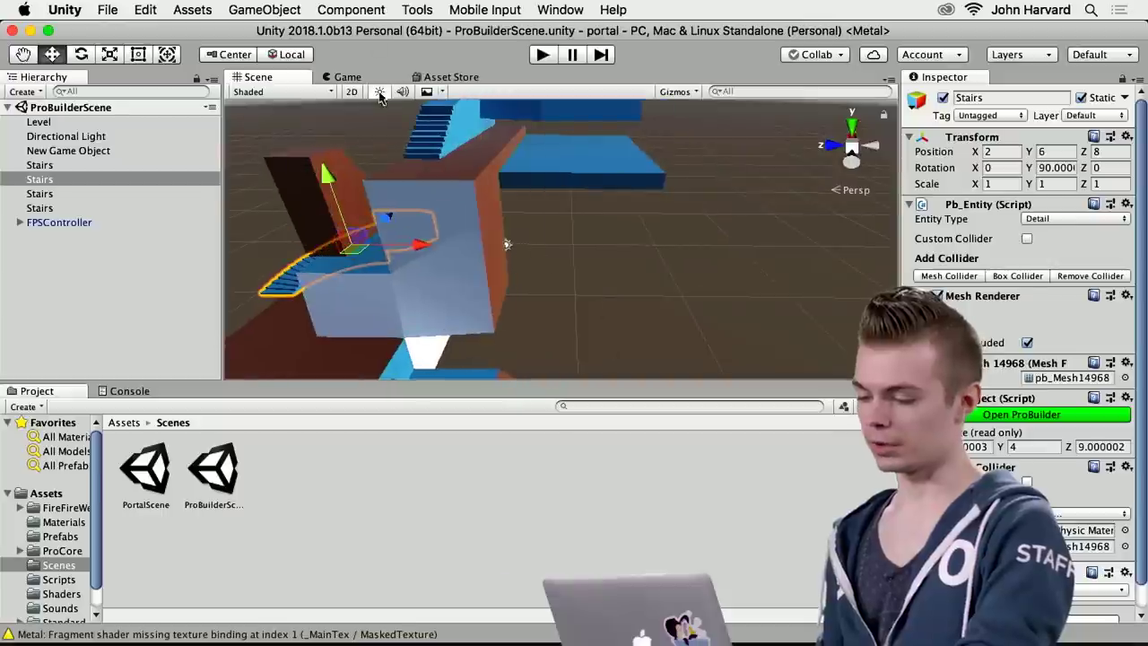
{"action": "left_click", "coordinate": [560, 9]}
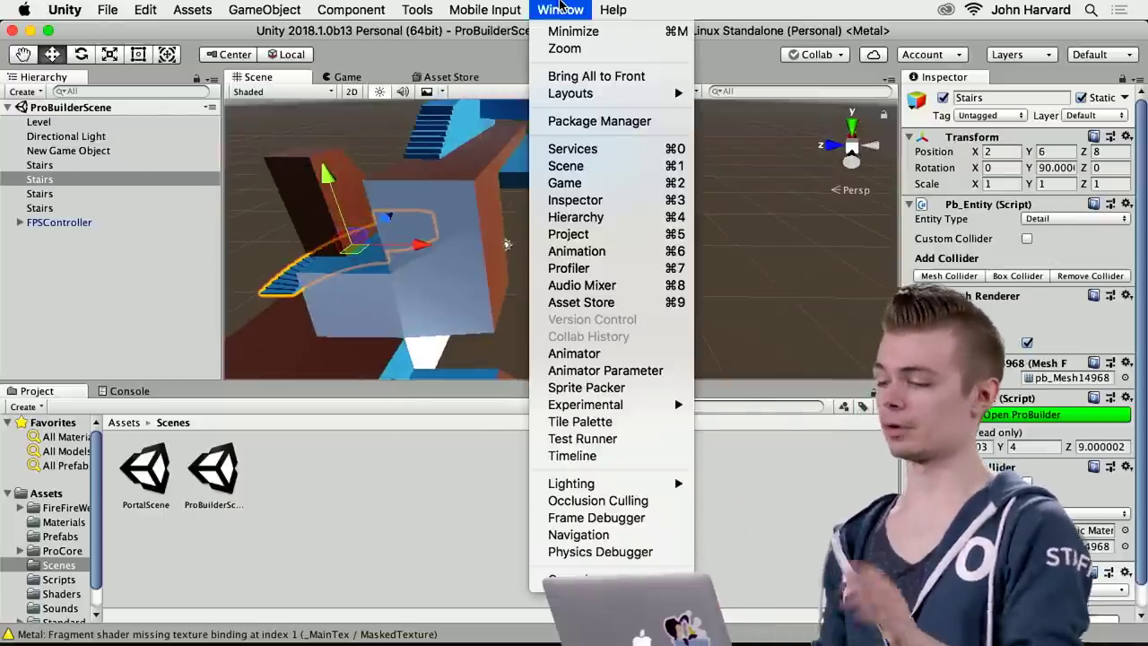
{"action": "mouse_move", "coordinate": [484, 9]}
{"action": "left_click", "coordinate": [510, 76]}
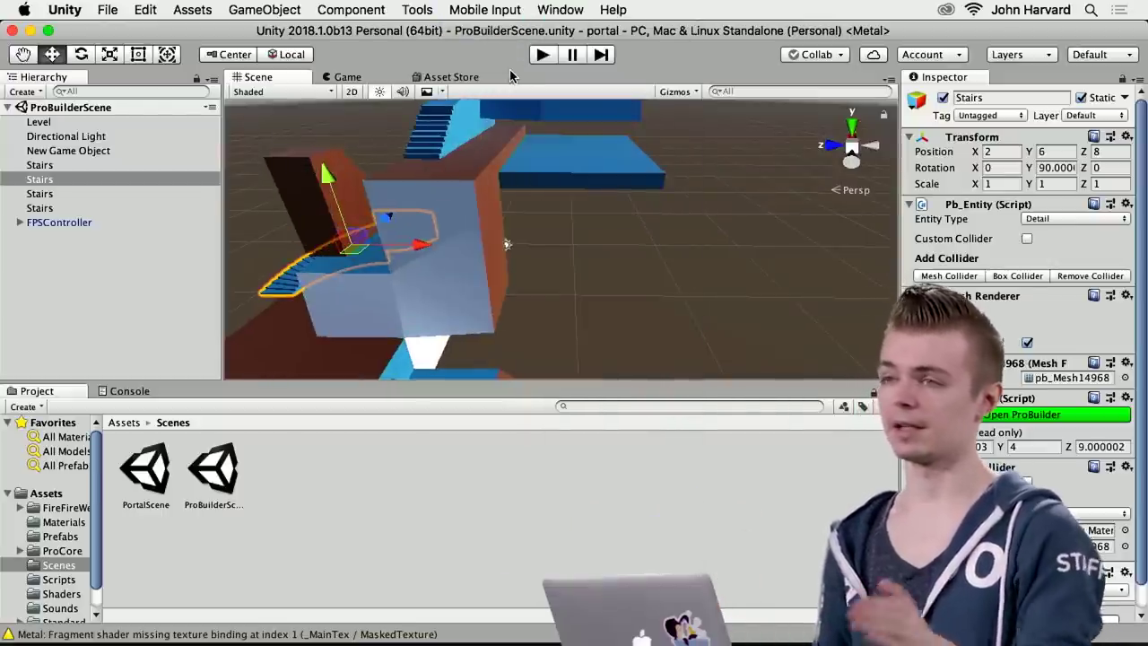
Search the Asset Store for "probu" and look through the ProBuilder asset page by Unity Technologies, including its download section.
{"action": "left_click", "coordinate": [448, 78]}
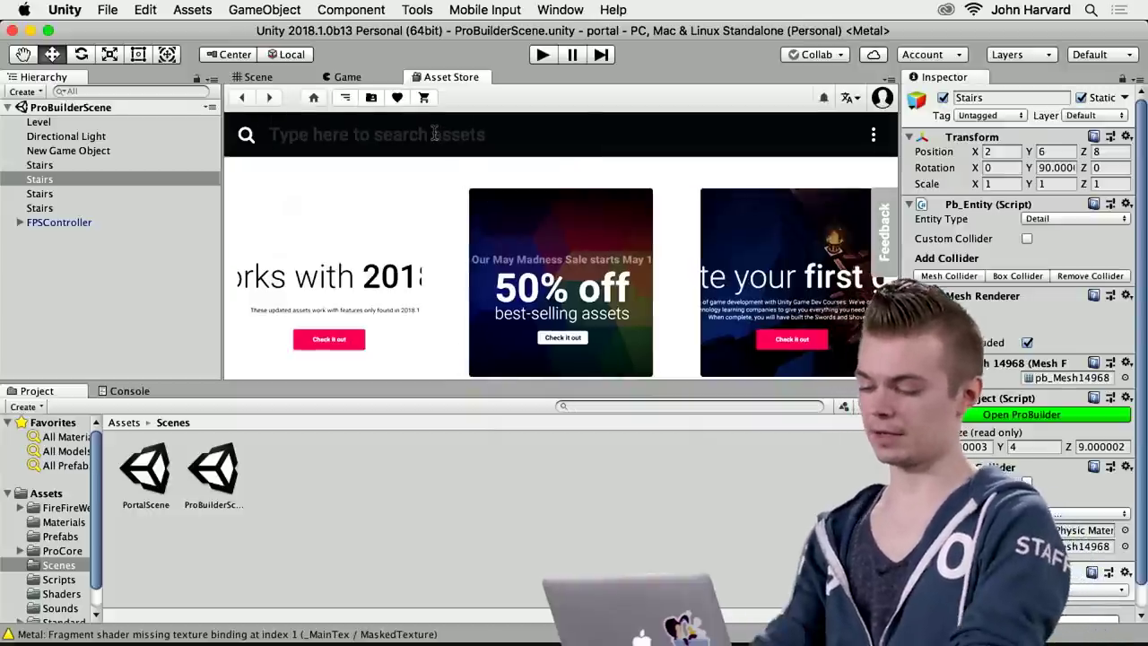
{"action": "type", "text": "bu"}
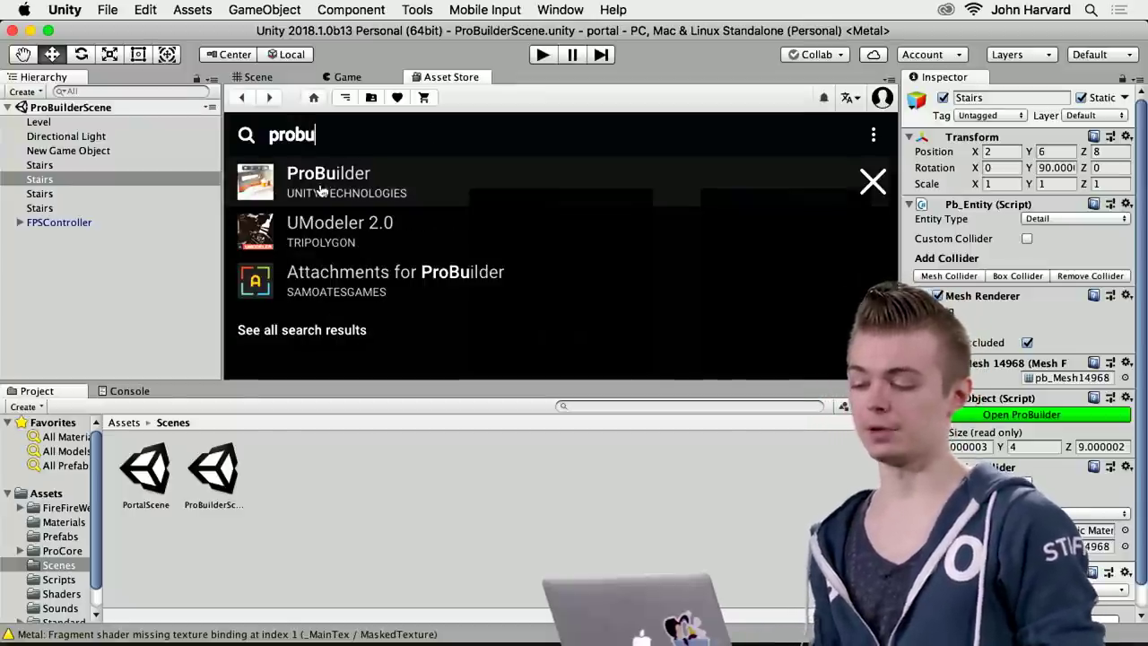
{"action": "left_click", "coordinate": [364, 204]}
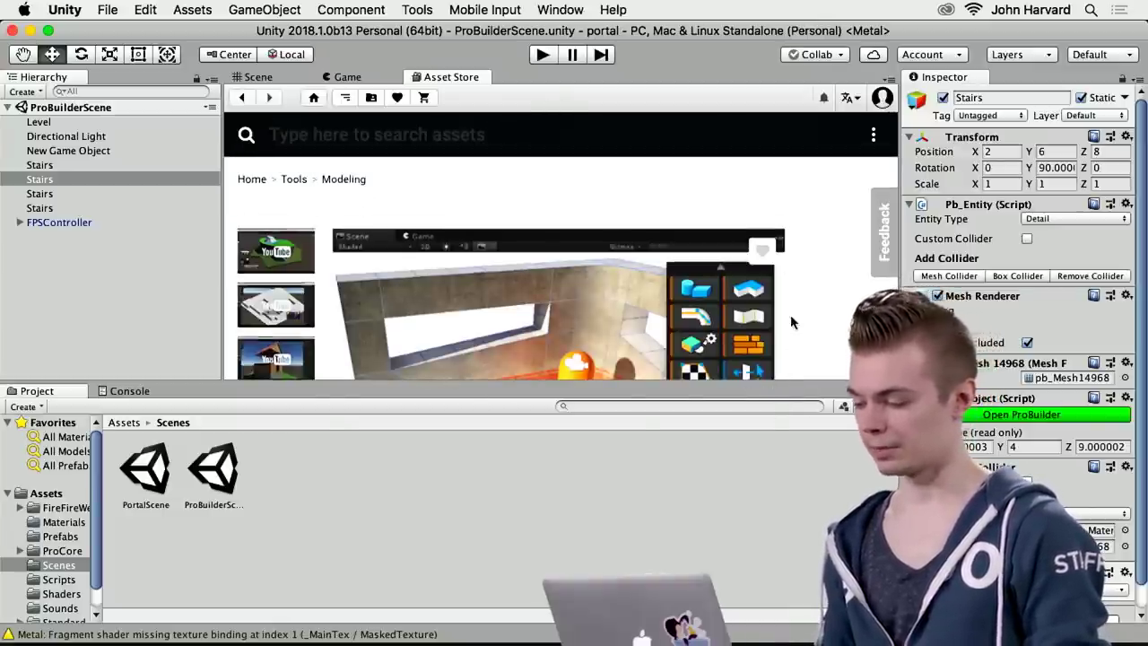
{"action": "scroll", "coordinate": [790, 313], "scroll_direction": "down", "scroll_amount": 10}
{"action": "scroll", "coordinate": [791, 317], "scroll_direction": "down", "scroll_amount": 1}
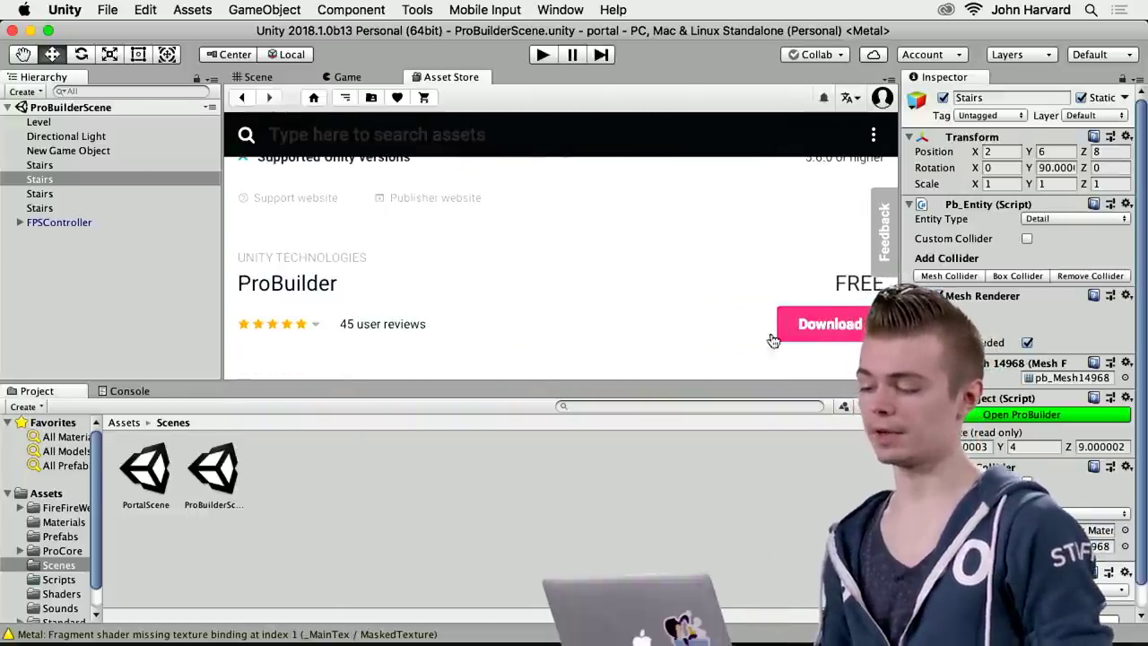
{"action": "scroll", "coordinate": [773, 340], "scroll_direction": "up", "scroll_amount": 10}
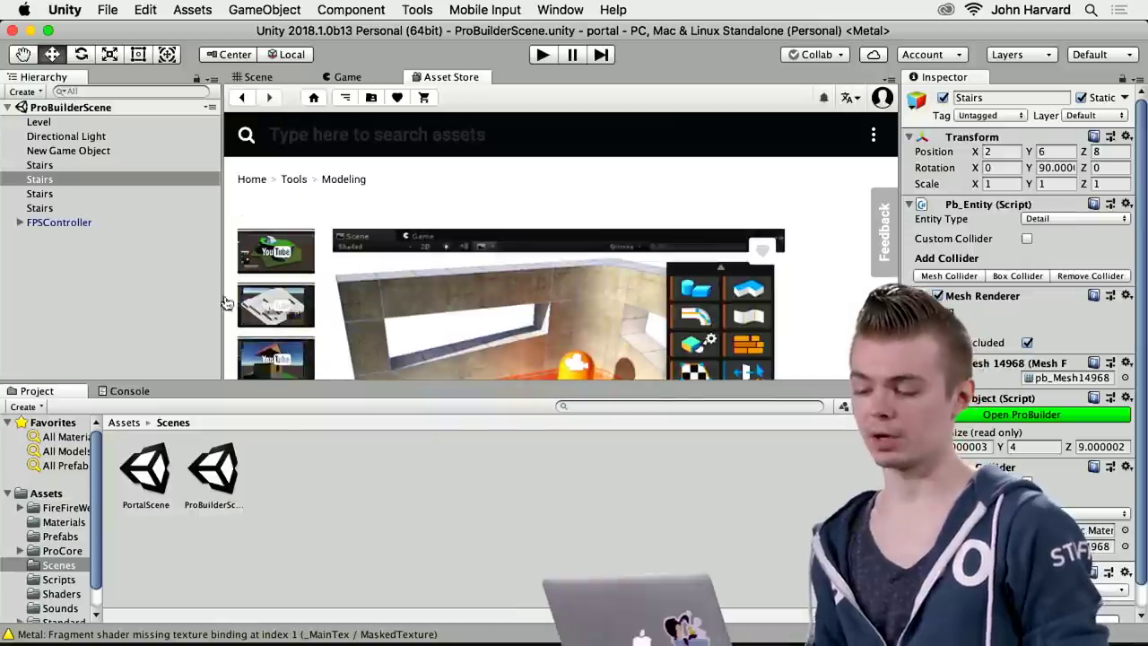
Search the Asset Store for "progrid" and view the search results.
{"action": "scroll", "coordinate": [50, 559], "scroll_direction": "down", "scroll_amount": 2}
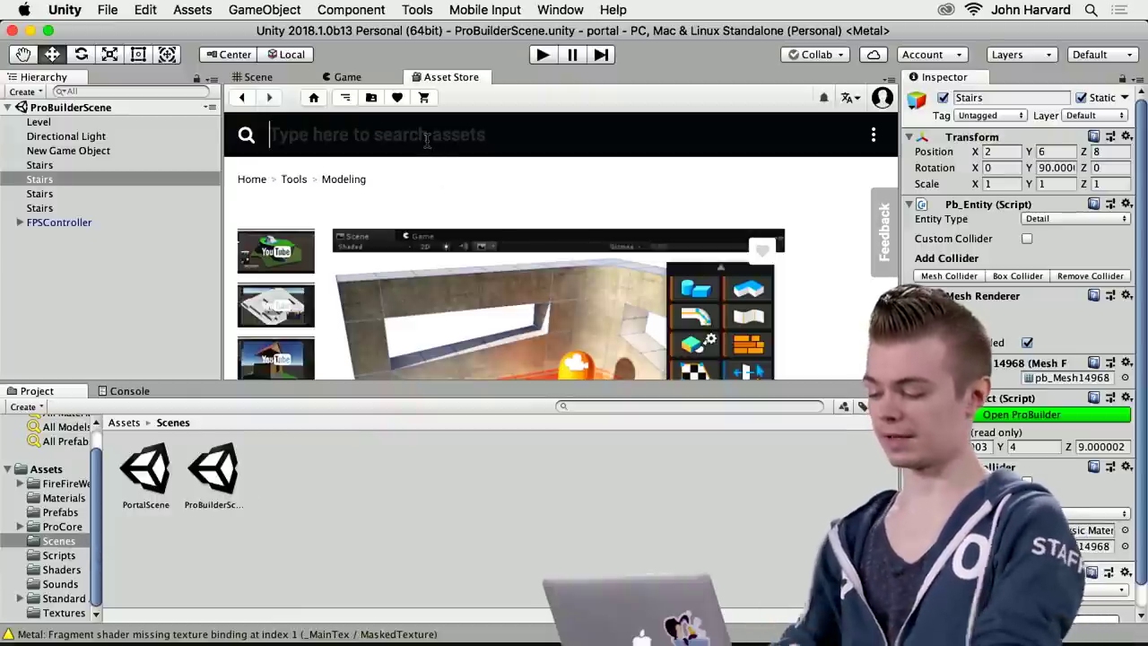
{"action": "type", "text": "progrid"}
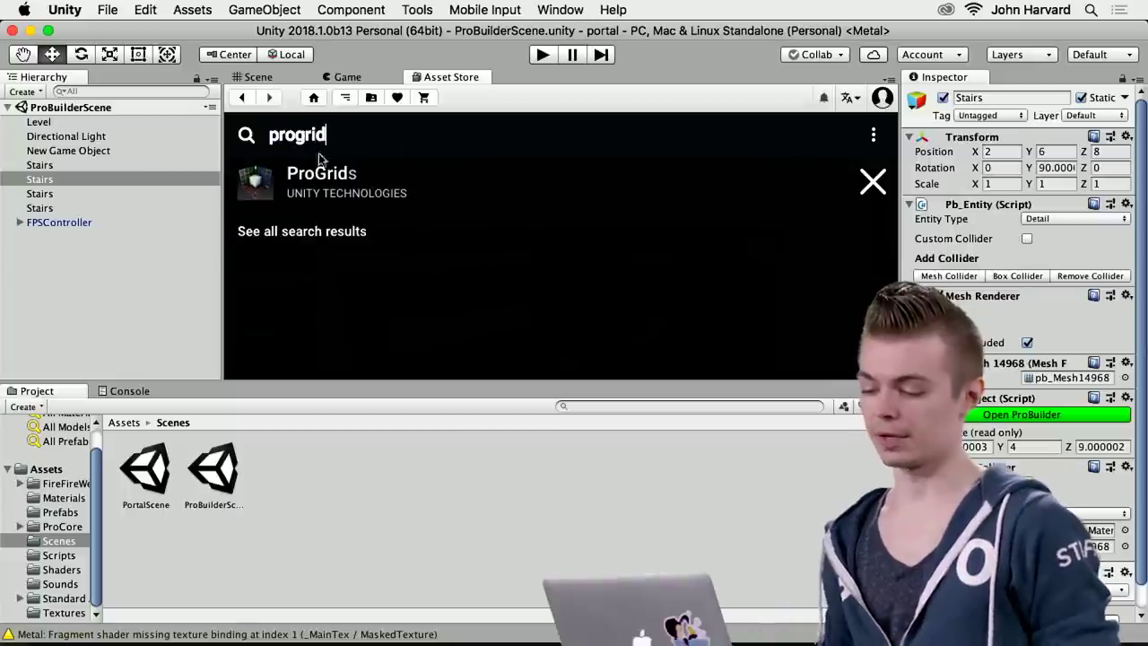
{"action": "left_click", "coordinate": [887, 190]}
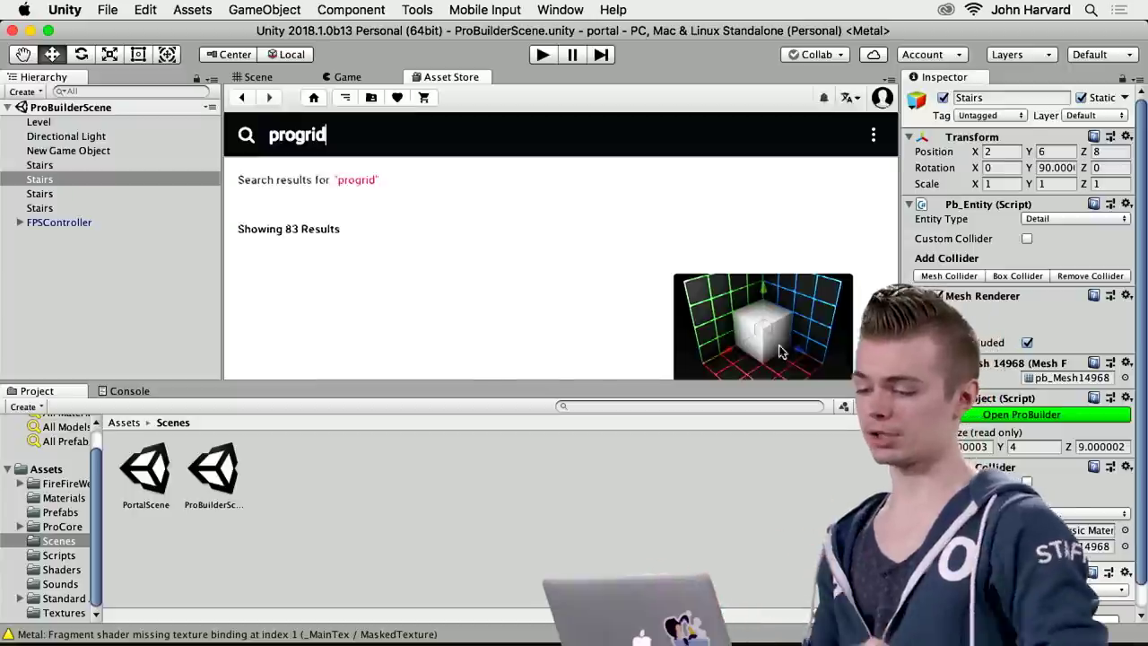
Return to the Scene view and open the ProBuilder window.
{"action": "left_click", "coordinate": [257, 77]}
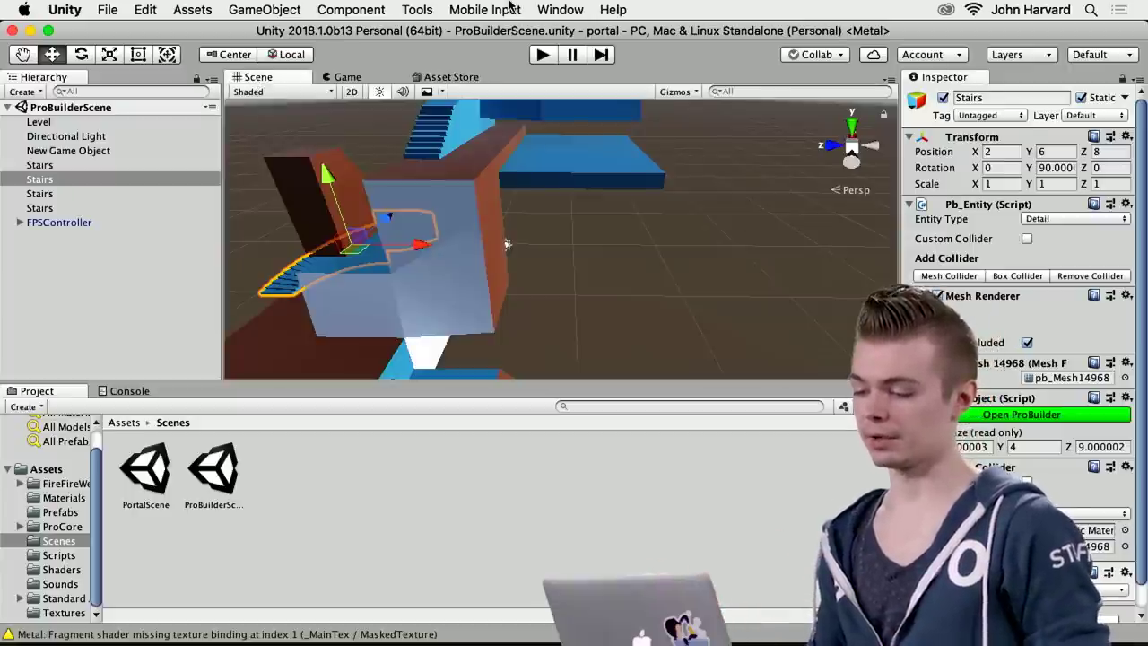
{"action": "left_click", "coordinate": [416, 9]}
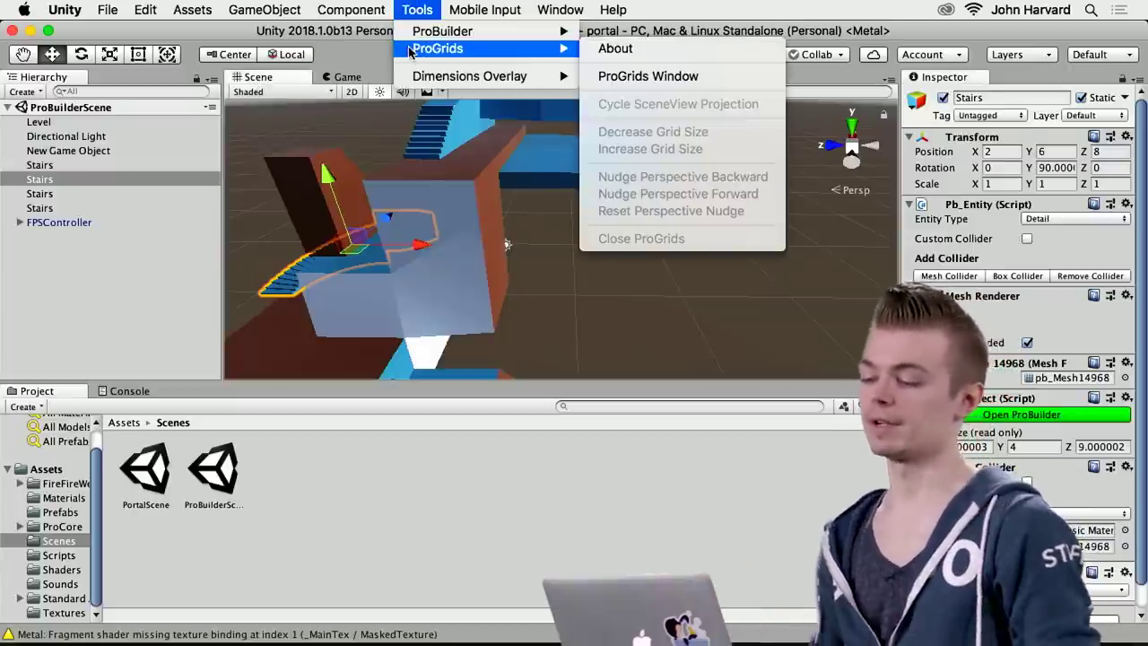
{"action": "mouse_move", "coordinate": [441, 34]}
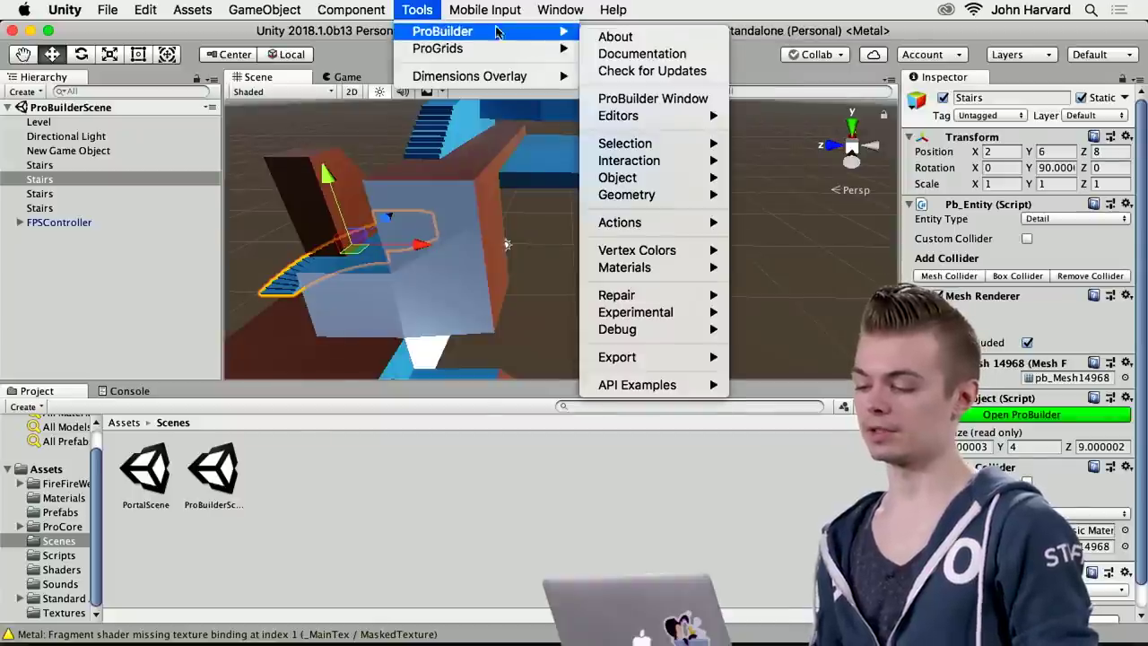
{"action": "left_click", "coordinate": [651, 20]}
{"action": "left_click", "coordinate": [422, 11]}
{"action": "mouse_move", "coordinate": [463, 34]}
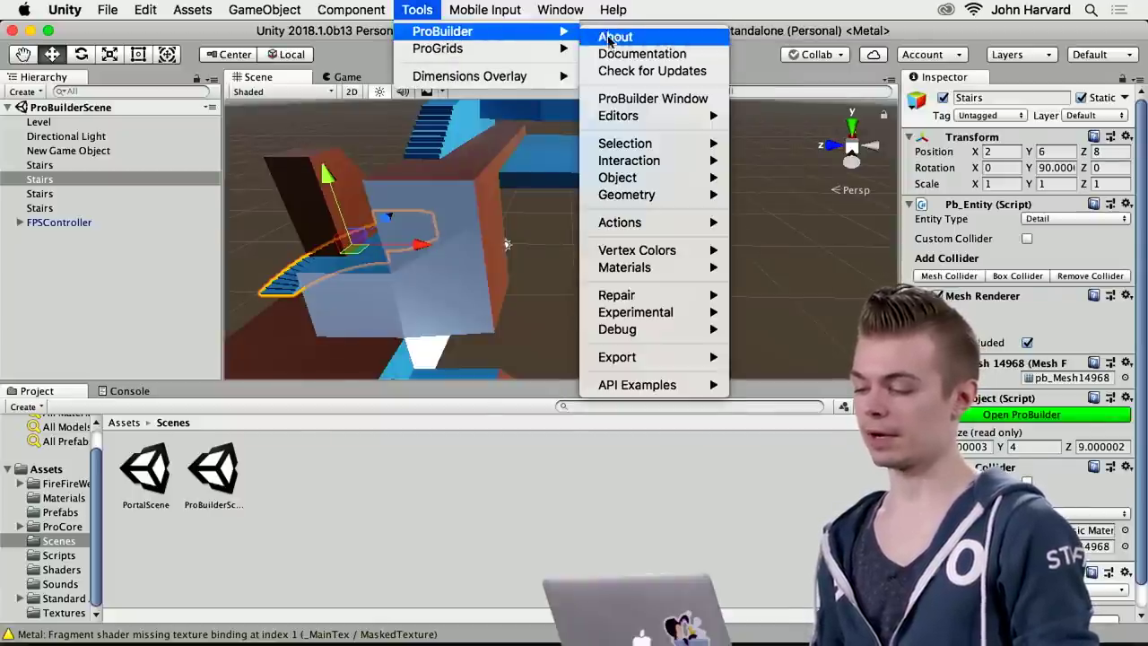
{"action": "left_click", "coordinate": [614, 99]}
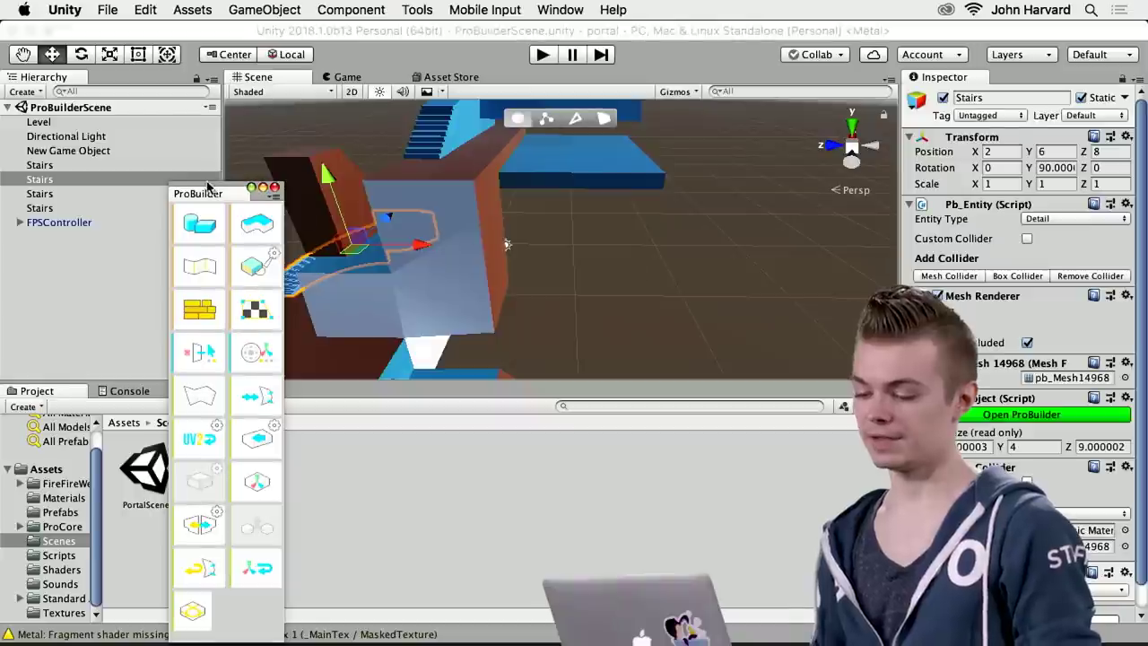
Dock the ProBuilder window above the Hierarchy and look through its tool icons.
{"action": "mouse_move", "coordinate": [213, 191]}
{"action": "left_mouse_down"}
{"action": "mouse_move", "coordinate": [189, 133]}
{"action": "mouse_move", "coordinate": [207, 172]}
{"action": "left_mouse_up"}
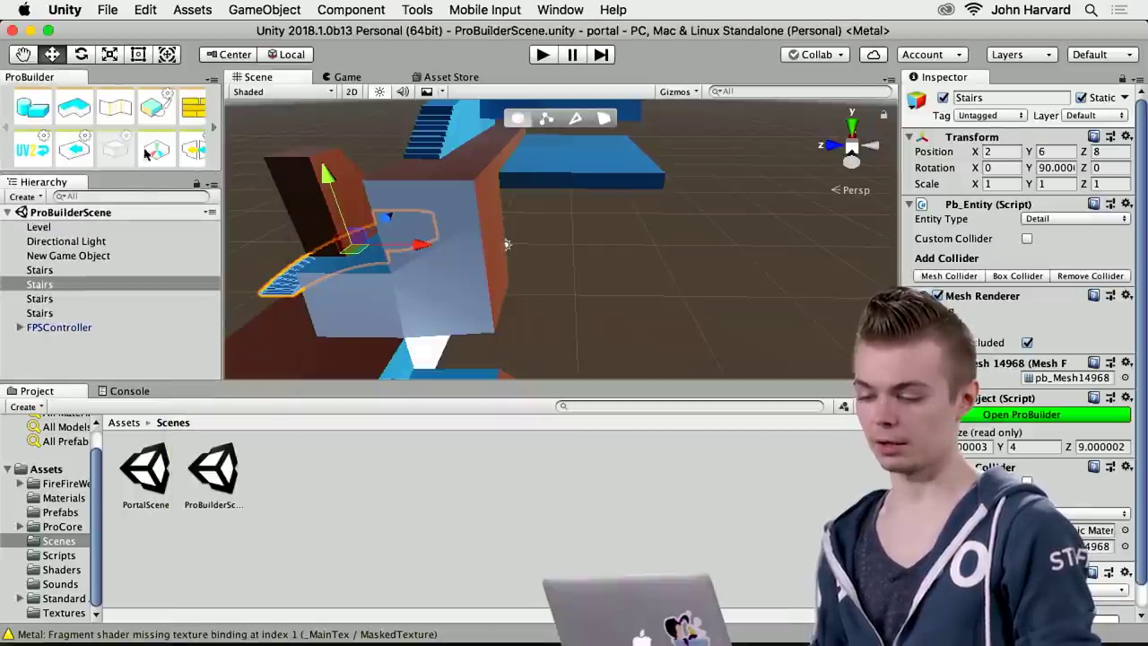
{"action": "left_click", "coordinate": [216, 133]}
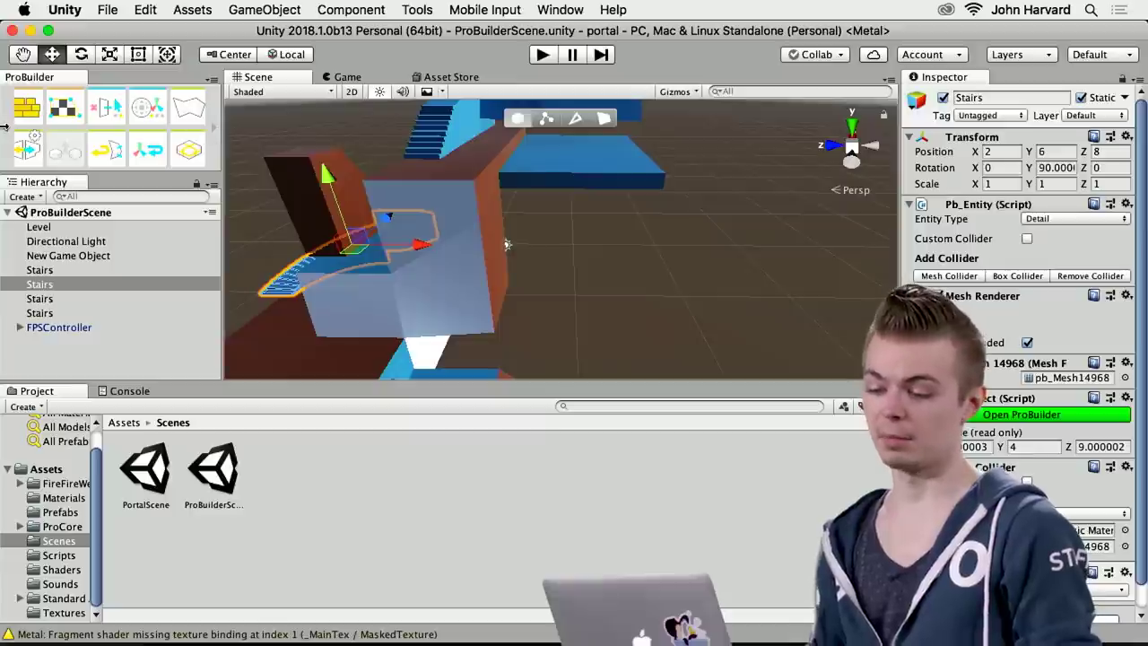
{"action": "scroll", "coordinate": [89, 141], "scroll_direction": "left", "scroll_amount": 4}
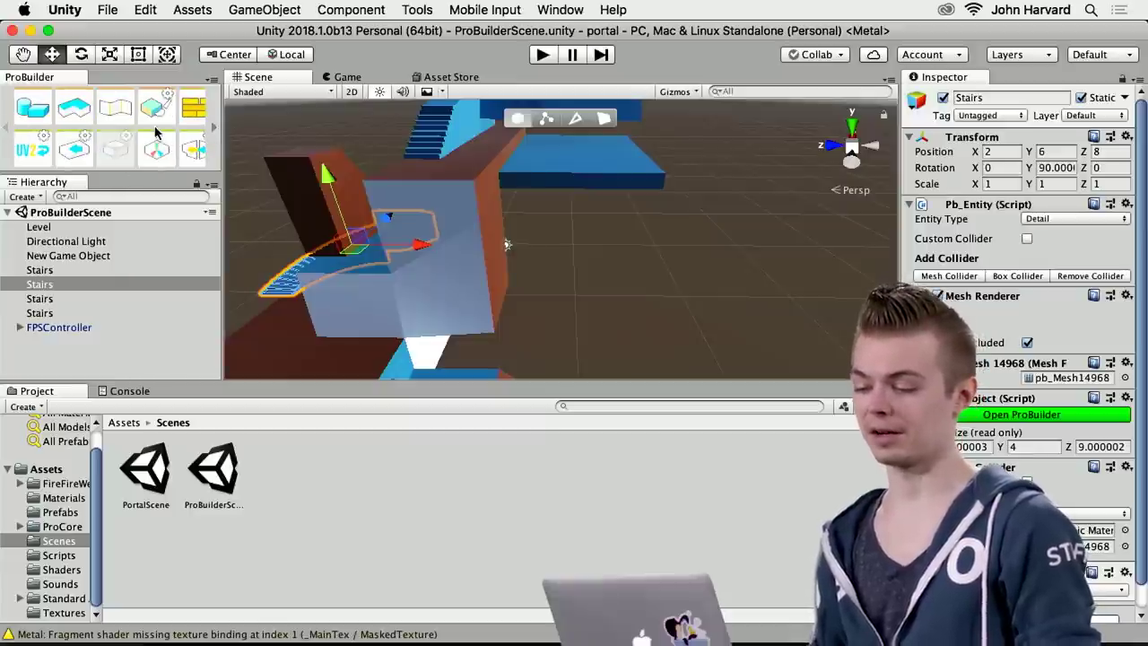
Enlarge the ProBuilder panel slightly, then start a new shape and choose Stair as its type.
{"action": "left_click_drag", "start_coordinate": [101, 170], "coordinate": [103, 184]}
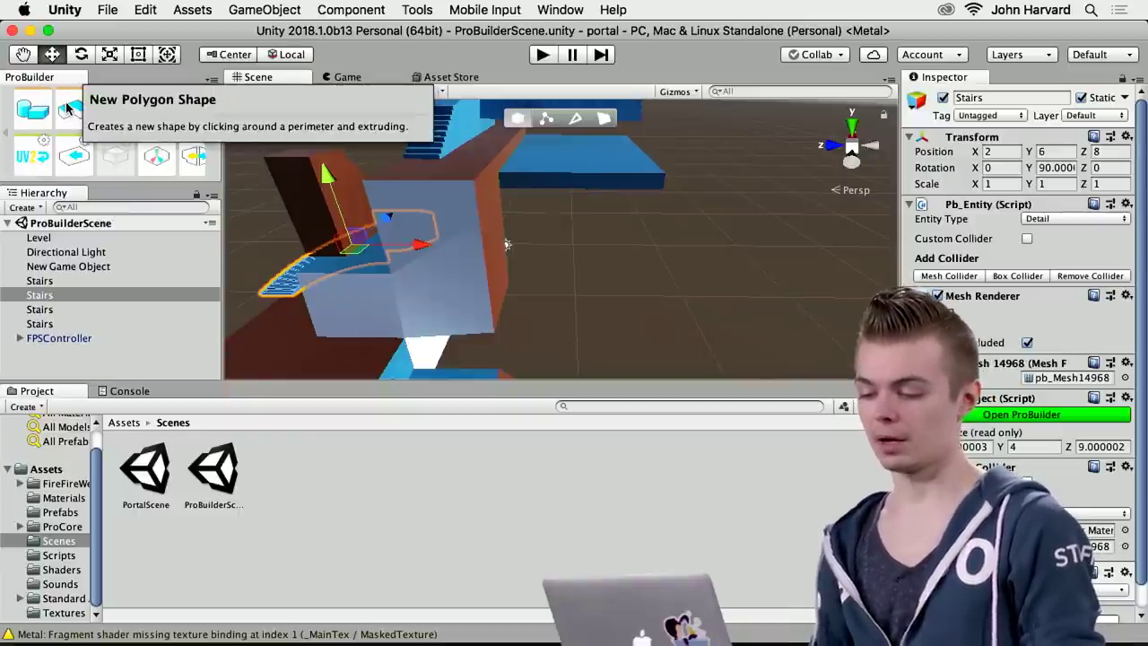
{"action": "left_click", "coordinate": [36, 111]}
{"action": "left_click_drag", "start_coordinate": [145, 29], "coordinate": [279, 213]}
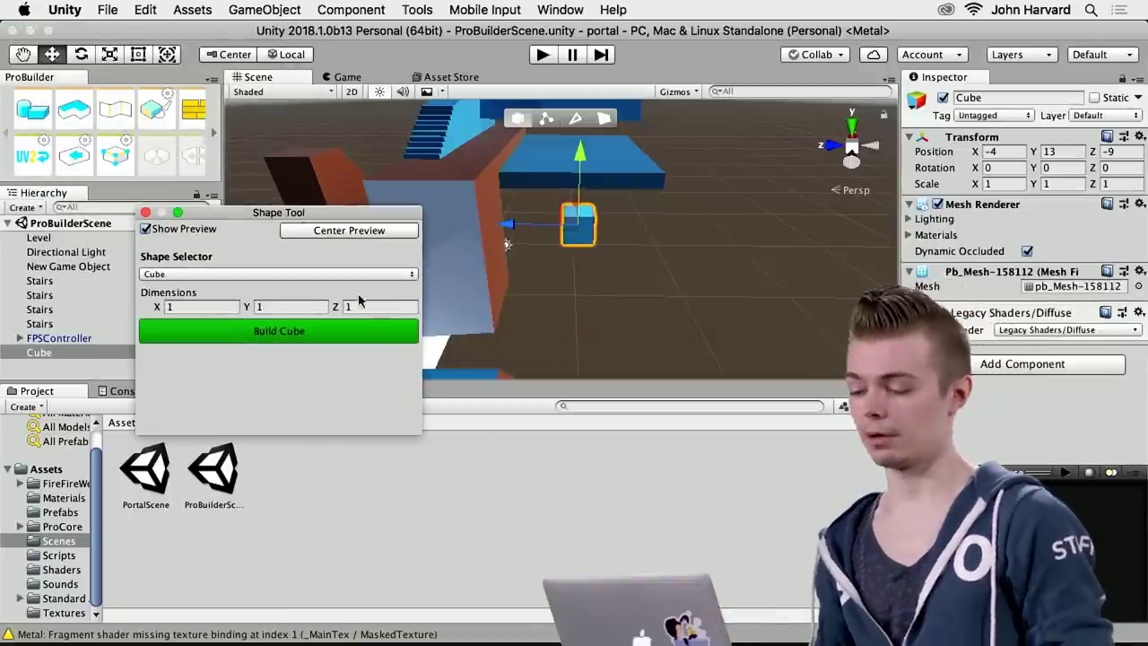
{"action": "left_click", "coordinate": [300, 274]}
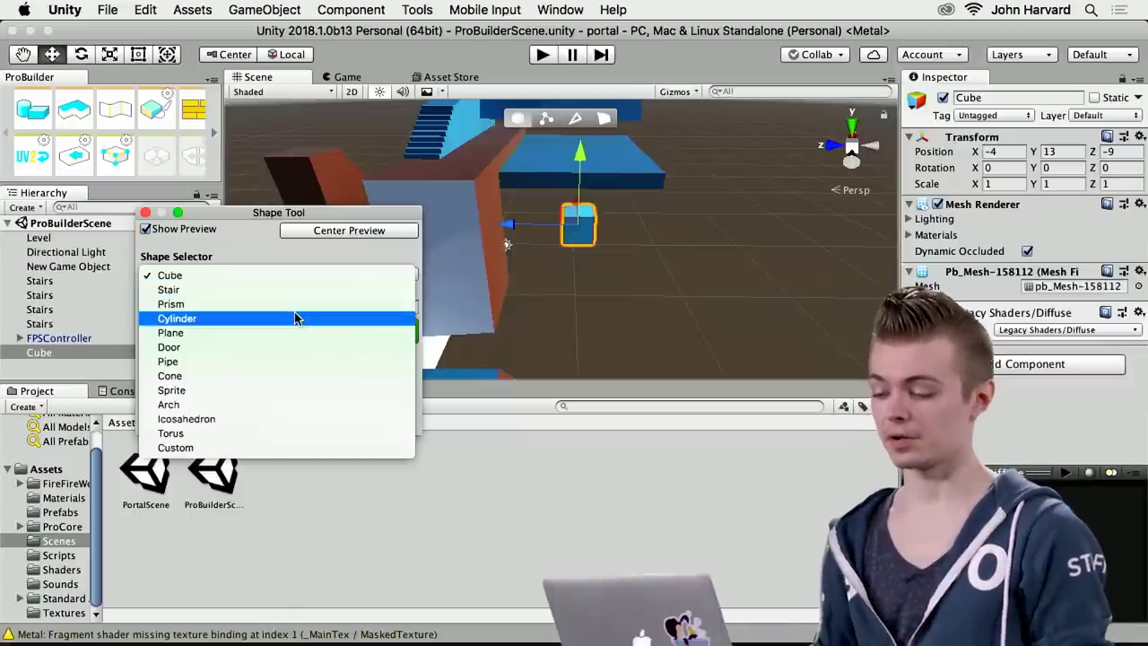
{"action": "left_click", "coordinate": [299, 289]}
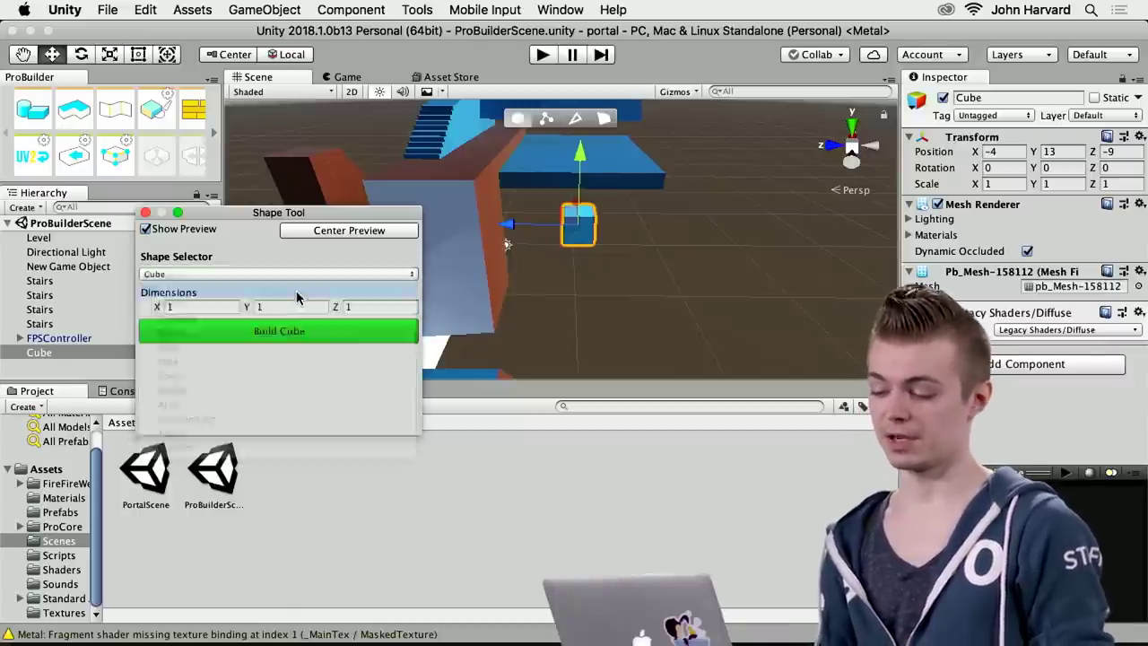
{"action": "left_click_drag", "start_coordinate": [511, 253], "coordinate": [431, 252], "text": "alt"}
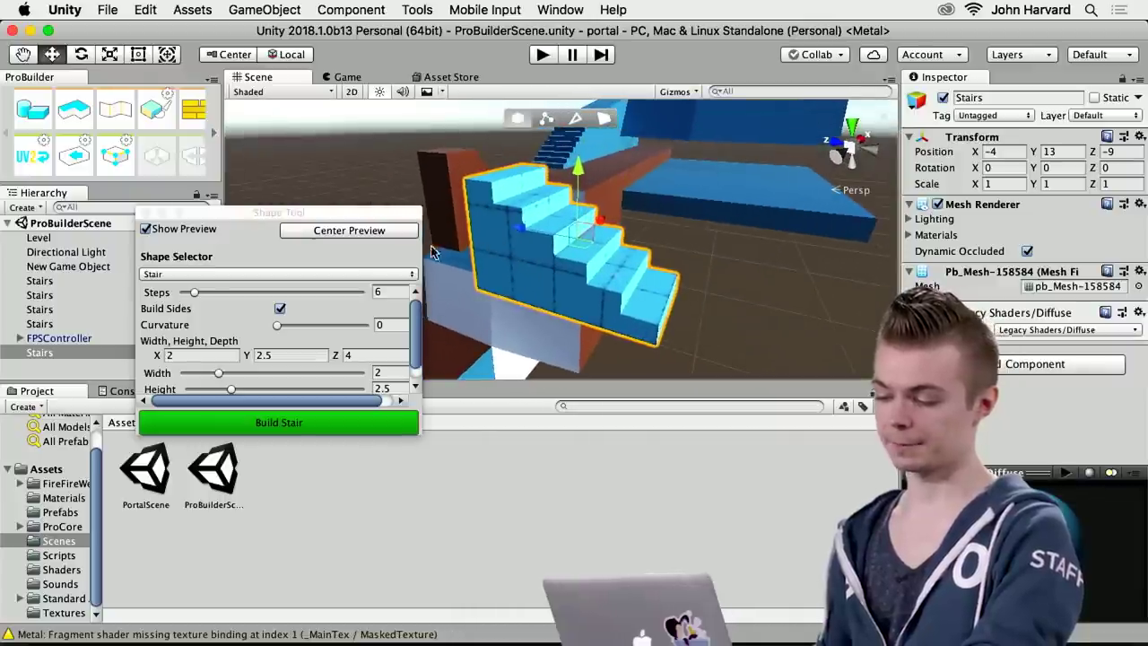
Build a curved stair with 9 steps, curvature 80, width about 2.82, height about 3.52 and inner radius about 6.42, then close the Shape Tool.
{"action": "mouse_move", "coordinate": [196, 295]}
{"action": "left_mouse_down"}
{"action": "mouse_move", "coordinate": [225, 295]}
{"action": "mouse_move", "coordinate": [192, 297]}
{"action": "mouse_move", "coordinate": [203, 301]}
{"action": "left_mouse_up"}
{"action": "left_click_drag", "start_coordinate": [278, 332], "coordinate": [350, 388]}
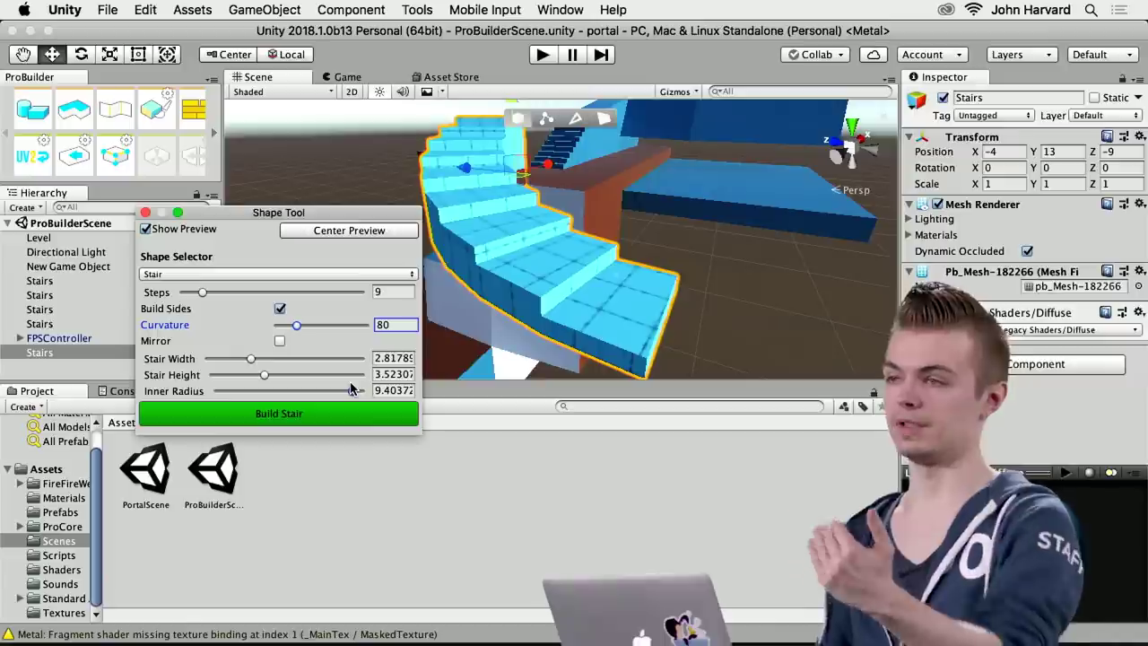
{"action": "left_click_drag", "start_coordinate": [351, 388], "coordinate": [307, 393]}
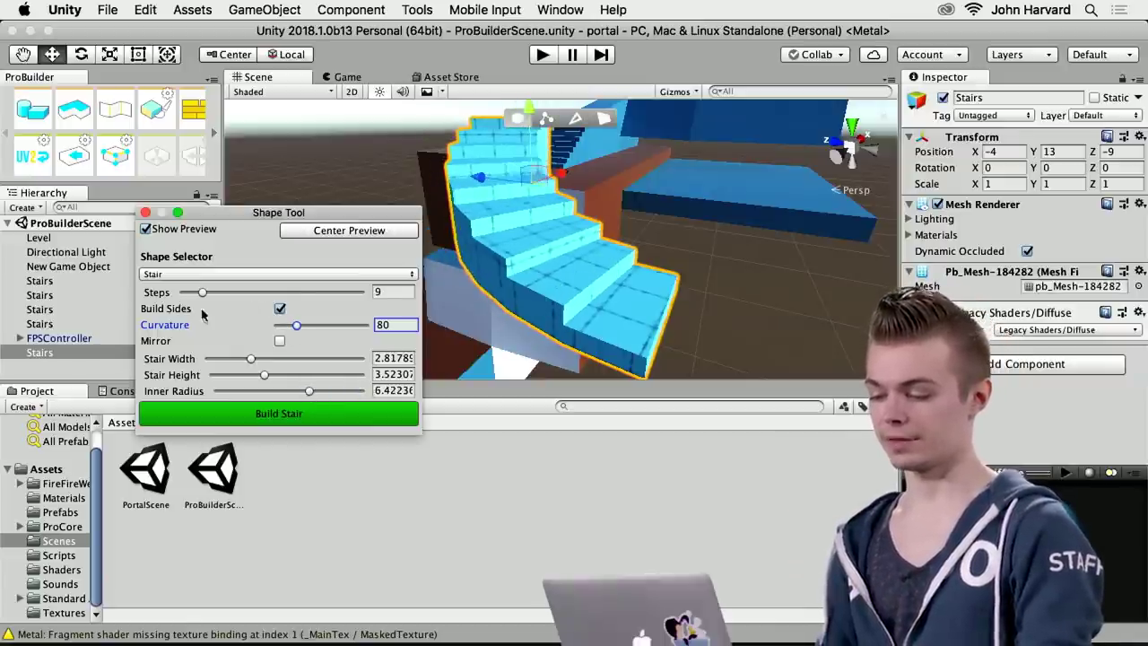
{"action": "left_click", "coordinate": [276, 415]}
{"action": "left_click_drag", "start_coordinate": [606, 256], "coordinate": [476, 306], "text": "alt"}
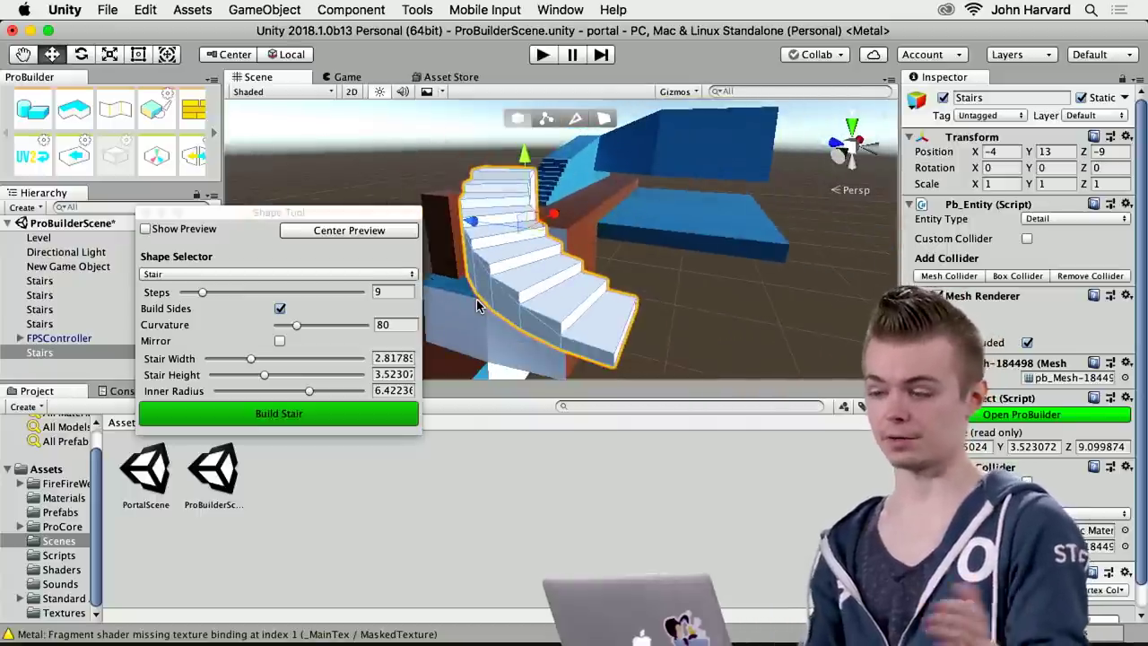
{"action": "left_click", "coordinate": [144, 213]}
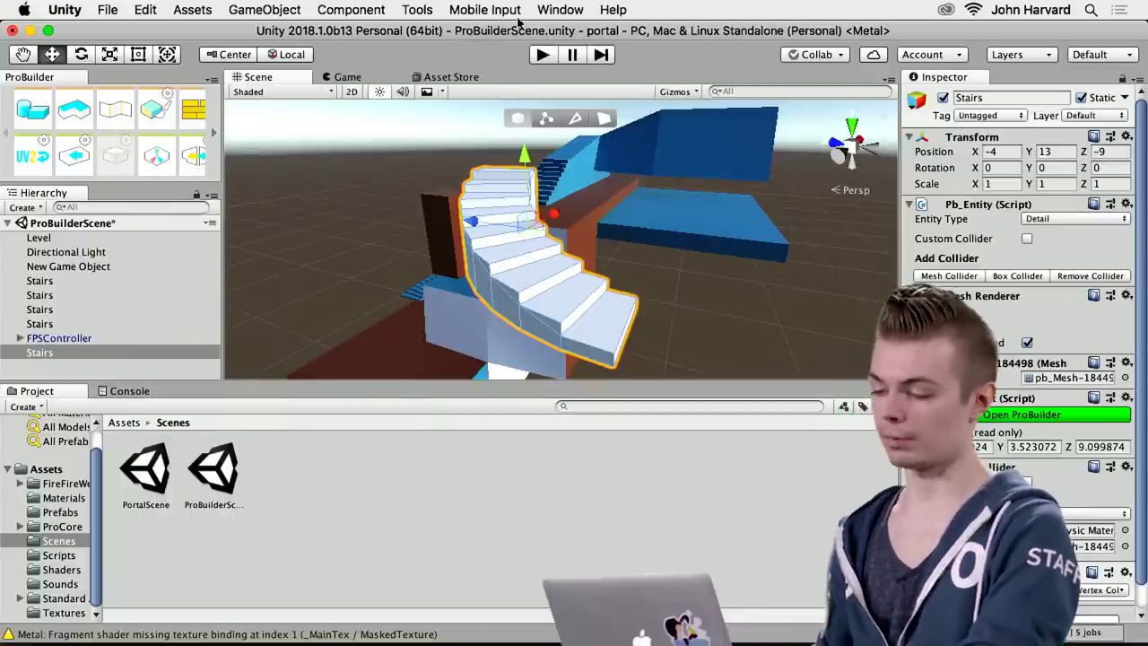
Open ProGrids in the Scene view and expand its collapsed set of grid controls.
{"action": "left_click", "coordinate": [484, 9]}
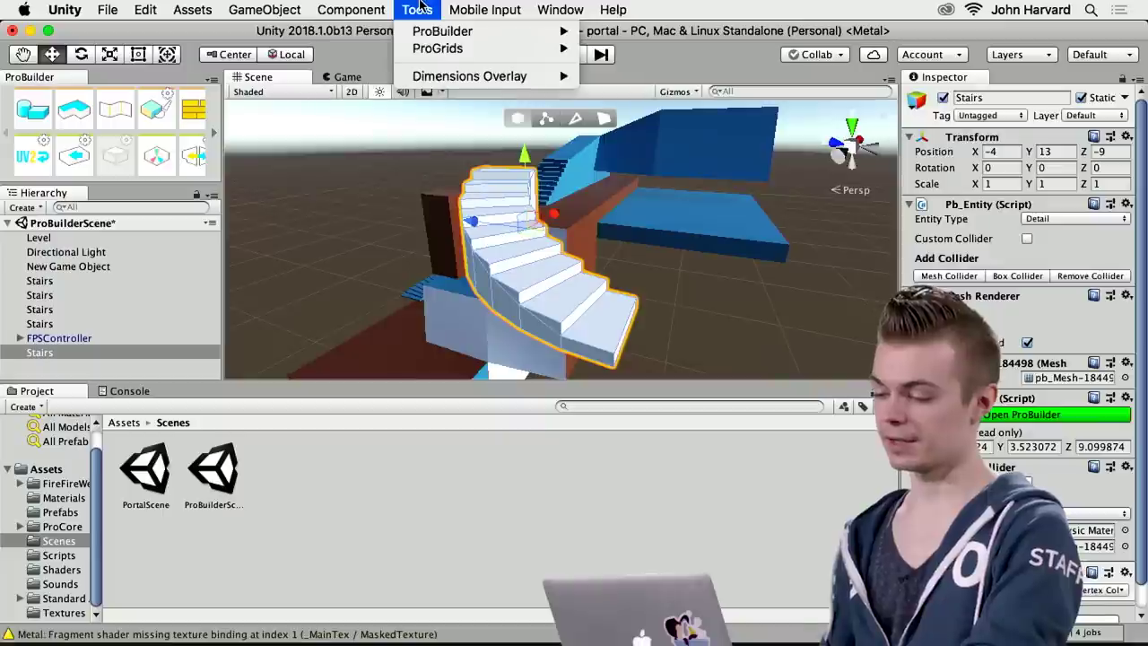
{"action": "mouse_move", "coordinate": [431, 57]}
{"action": "left_click", "coordinate": [615, 77]}
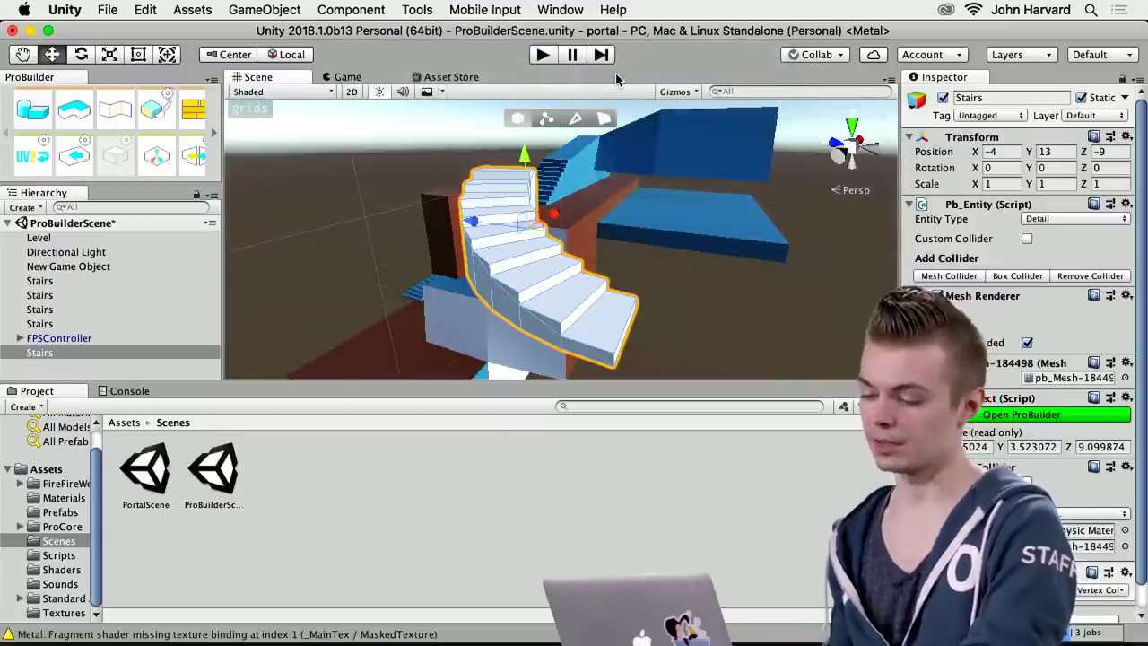
{"action": "left_click", "coordinate": [243, 112]}
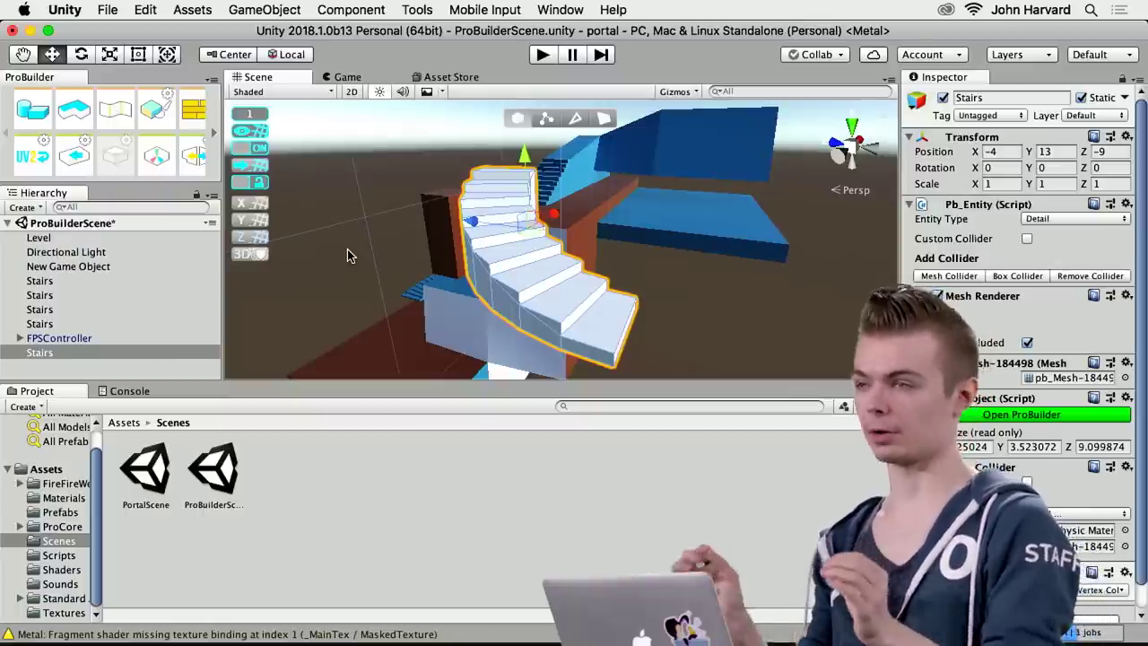
Move the new curved stairs in grid-snapped increments to X -5 and Y 14.
{"action": "left_click_drag", "start_coordinate": [368, 238], "coordinate": [360, 285], "text": "alt"}
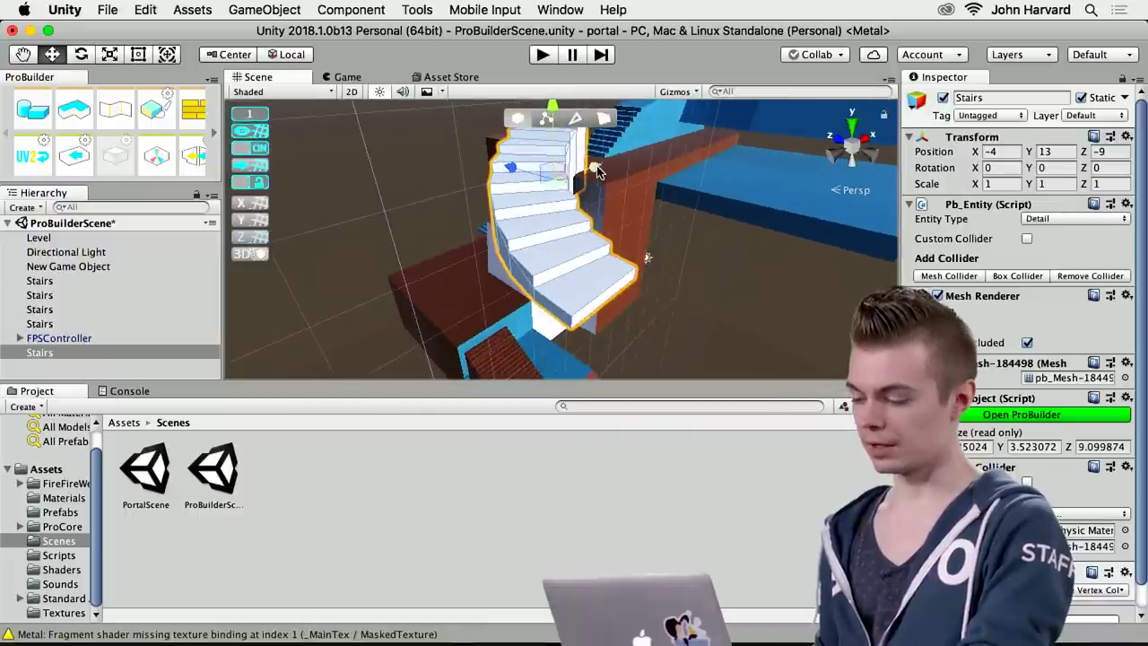
{"action": "left_click_drag", "start_coordinate": [598, 172], "coordinate": [575, 176]}
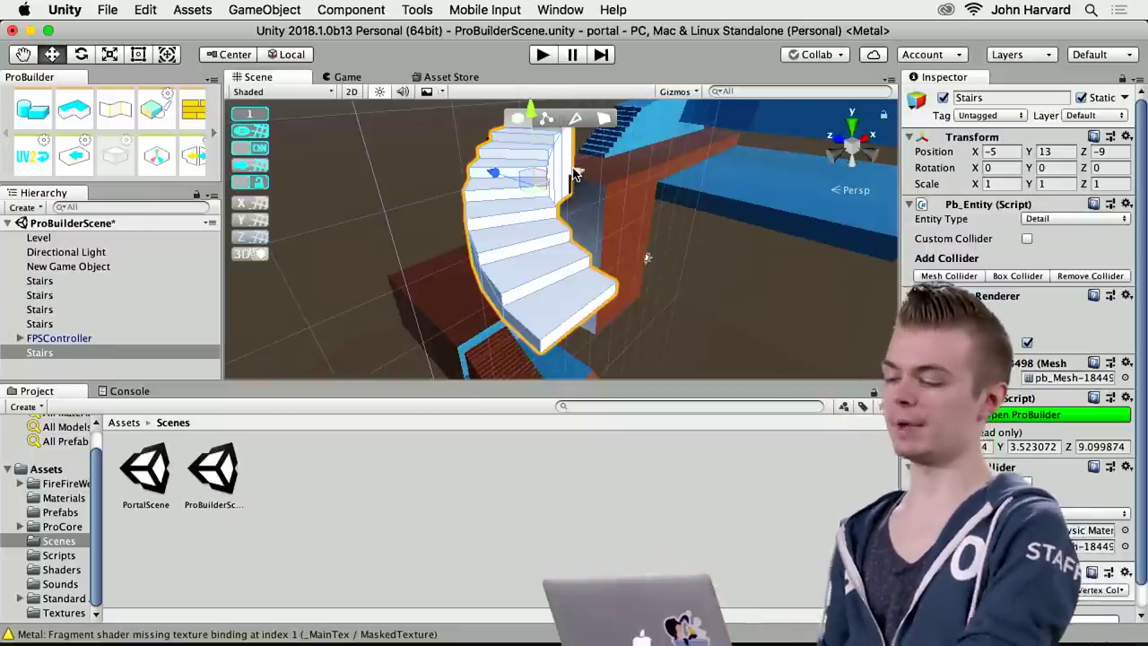
{"action": "left_click_drag", "start_coordinate": [654, 230], "coordinate": [571, 217], "text": "alt"}
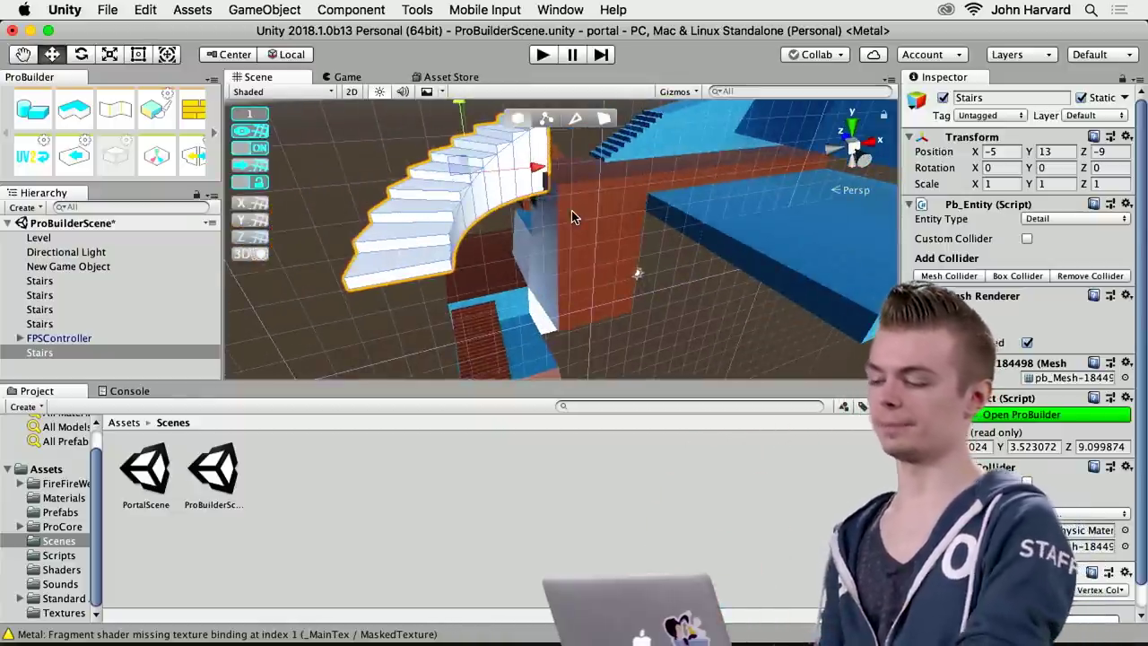
{"action": "left_click_drag", "start_coordinate": [484, 231], "coordinate": [715, 265], "text": "alt"}
{"action": "key", "text": "a"}
{"action": "right_click_drag", "start_coordinate": [714, 265], "coordinate": [670, 241]}
{"action": "mouse_move", "coordinate": [602, 183]}
{"action": "left_mouse_down"}
{"action": "mouse_move", "coordinate": [603, 231]}
{"action": "mouse_move", "coordinate": [613, 151]}
{"action": "mouse_move", "coordinate": [623, 206]}
{"action": "mouse_move", "coordinate": [622, 172]}
{"action": "left_mouse_up"}
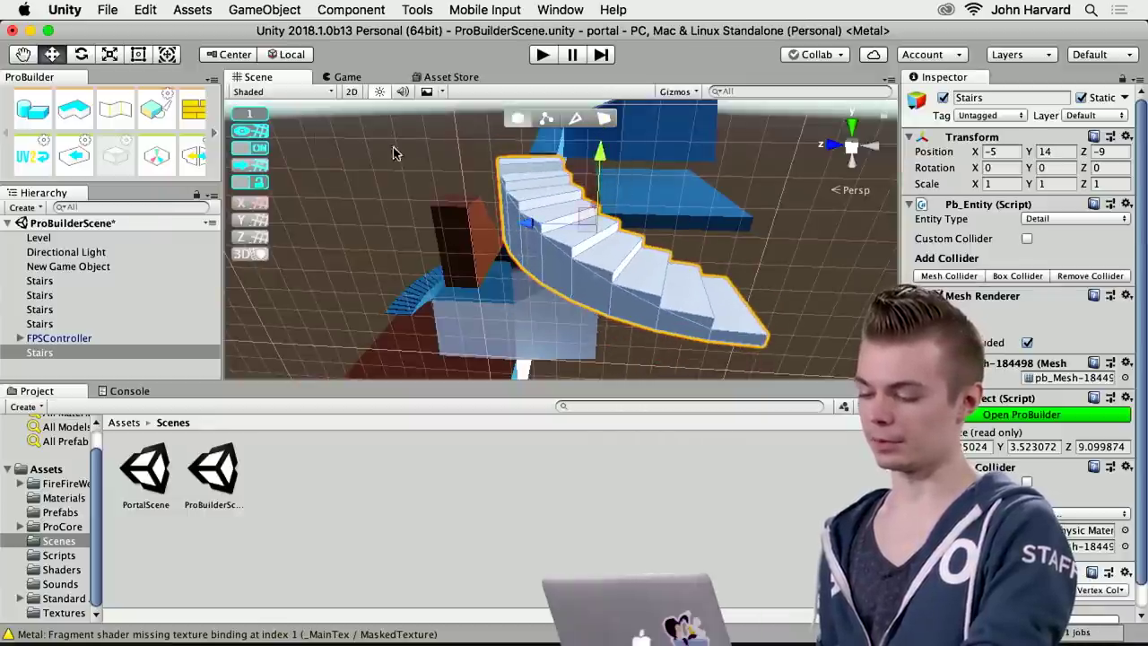
Look over the ProGrids snap settings, such as snap value, grid units and angle, and close them.
{"action": "left_click", "coordinate": [249, 113]}
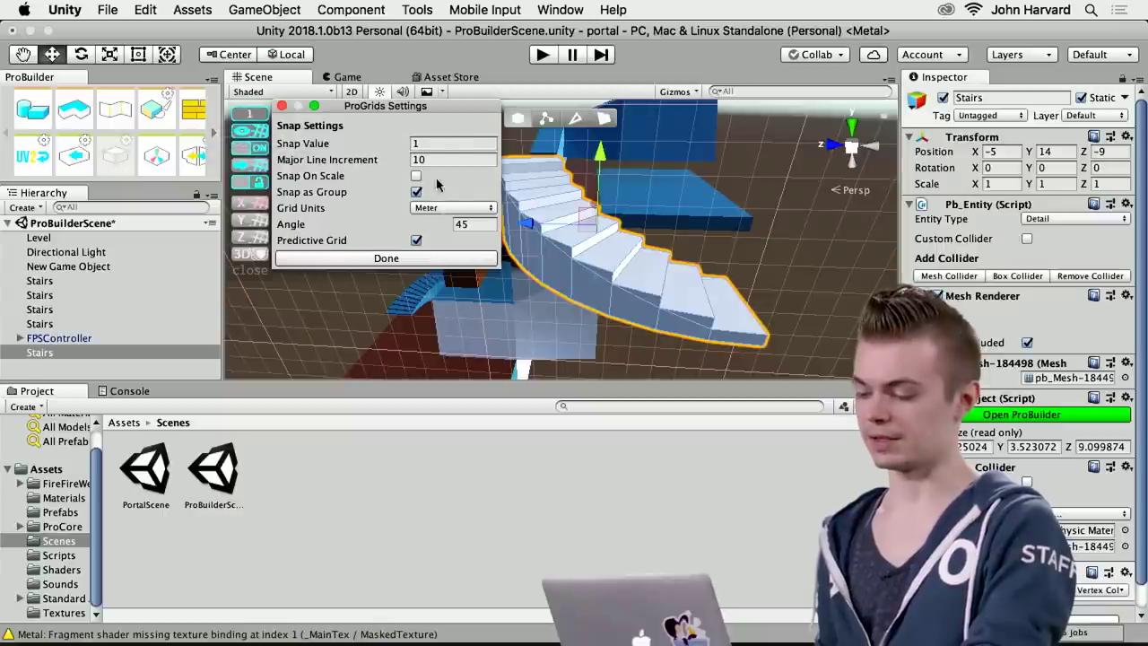
{"action": "left_click", "coordinate": [281, 106]}
Build a 1 x 1 x 1 cube at X -4, Y 17, Z -20 and close the Shape Tool.
{"action": "right_click_drag", "start_coordinate": [363, 234], "coordinate": [77, 155]}
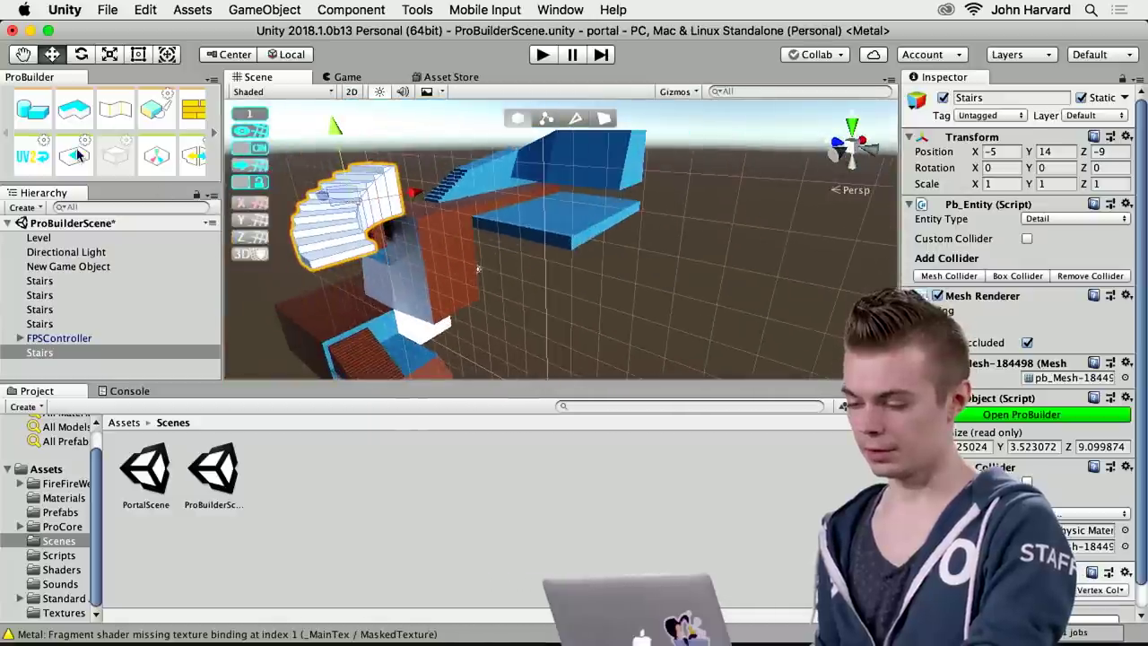
{"action": "left_click", "coordinate": [45, 117]}
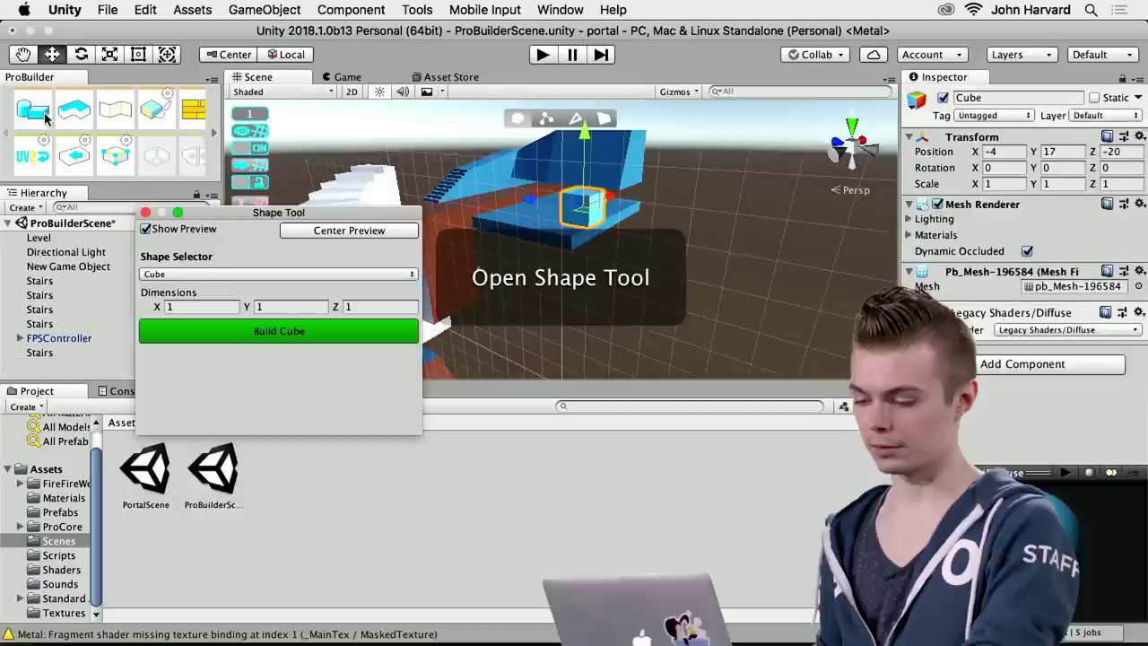
{"action": "left_click", "coordinate": [283, 333]}
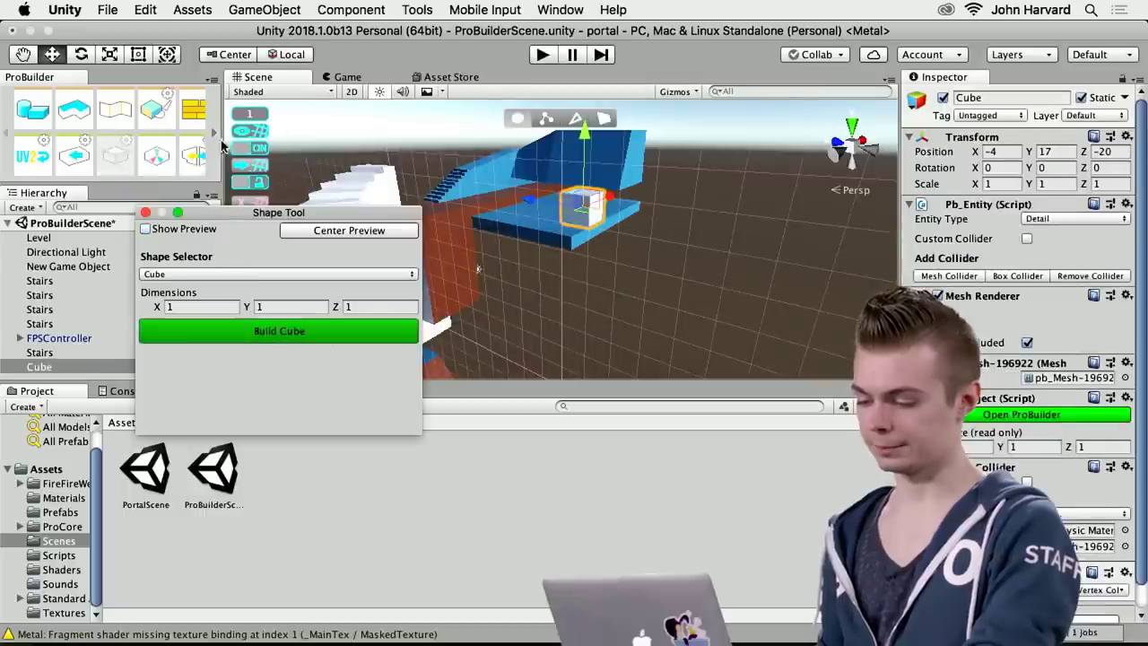
{"action": "left_click", "coordinate": [145, 213]}
{"action": "left_click_drag", "start_coordinate": [615, 243], "coordinate": [651, 201], "text": "alt"}
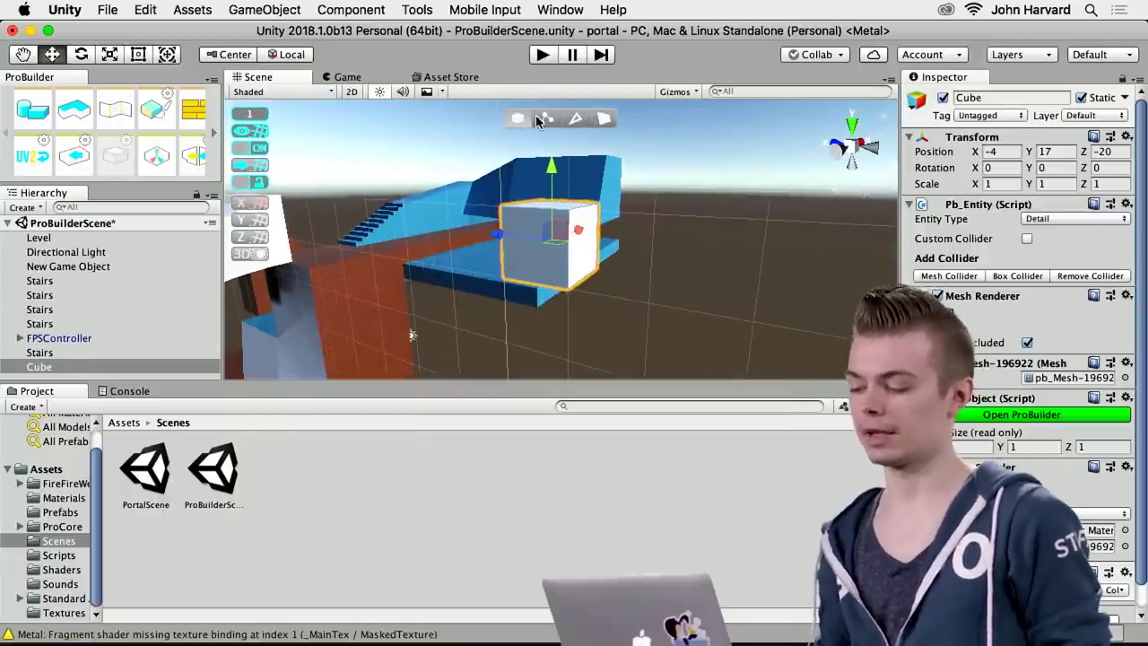
In vertex selection mode, turn grid snapping off and lower the two upper vertices on one side of the cube.
{"action": "left_click", "coordinate": [543, 120]}
{"action": "left_click", "coordinate": [600, 119]}
{"action": "left_click", "coordinate": [547, 122]}
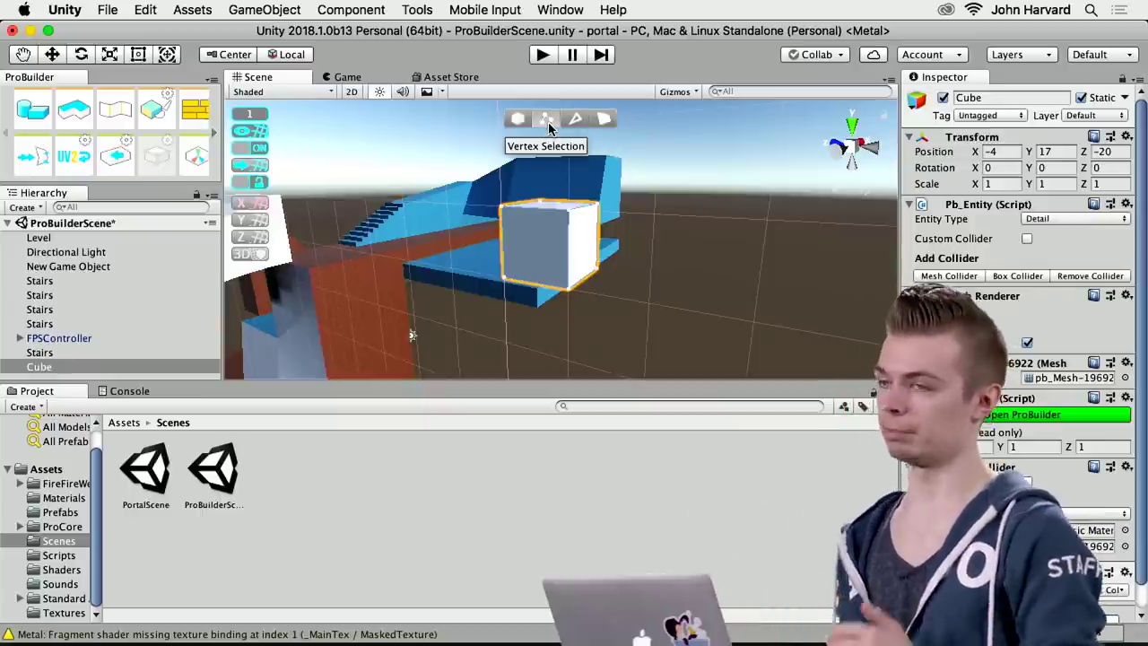
{"action": "left_click", "coordinate": [509, 220]}
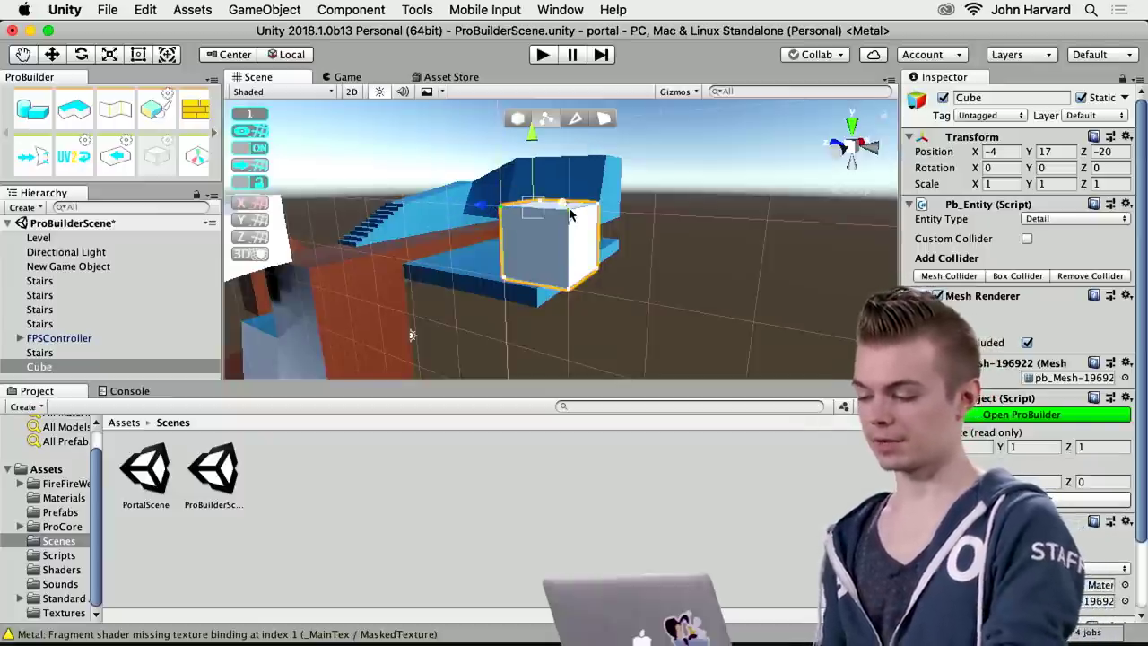
{"action": "left_click_drag", "start_coordinate": [533, 139], "coordinate": [552, 157]}
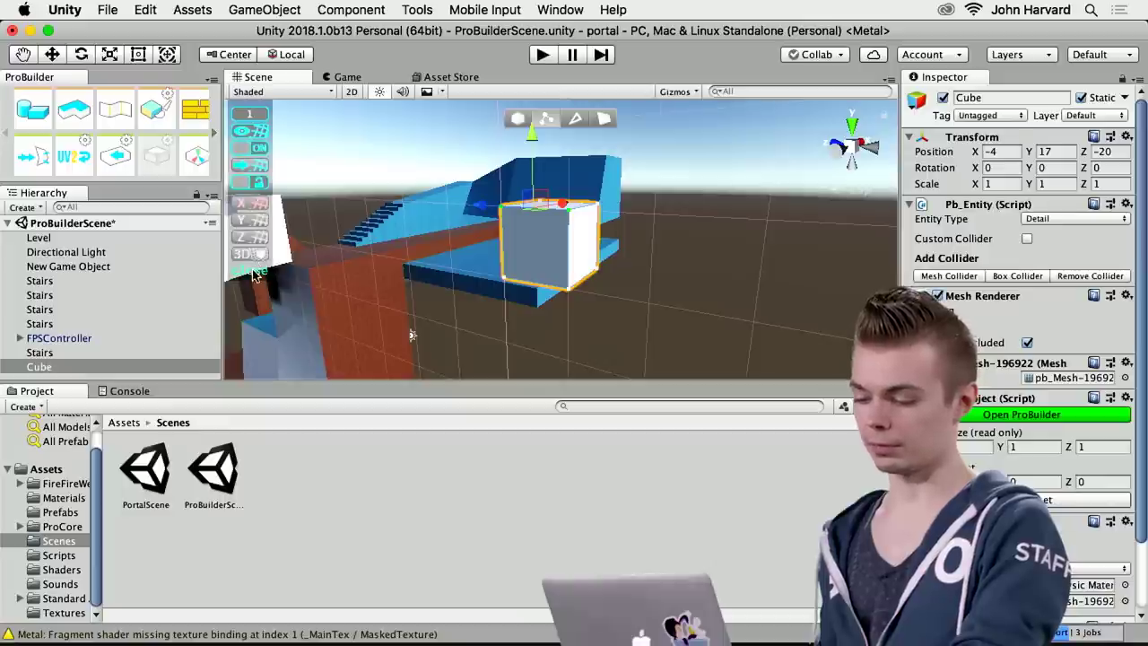
{"action": "left_click_drag", "start_coordinate": [532, 146], "coordinate": [547, 173]}
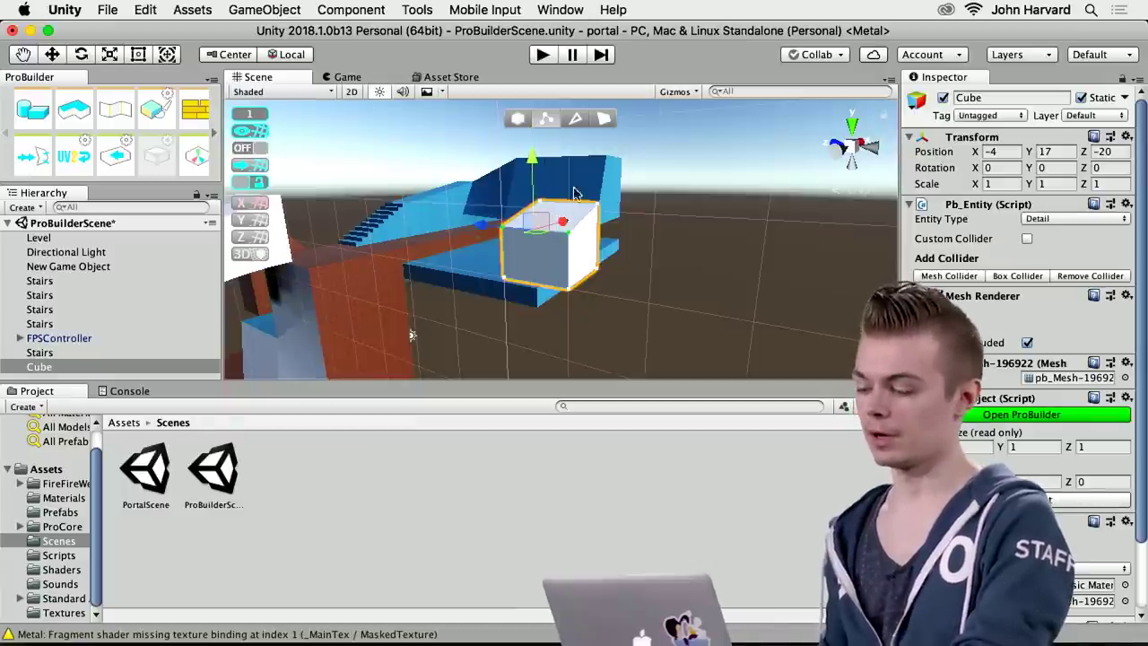
{"action": "mouse_move", "coordinate": [477, 227]}
{"action": "left_mouse_down"}
{"action": "mouse_move", "coordinate": [412, 224]}
{"action": "mouse_move", "coordinate": [499, 225]}
{"action": "mouse_move", "coordinate": [421, 223]}
{"action": "mouse_move", "coordinate": [474, 225]}
{"action": "left_mouse_up"}
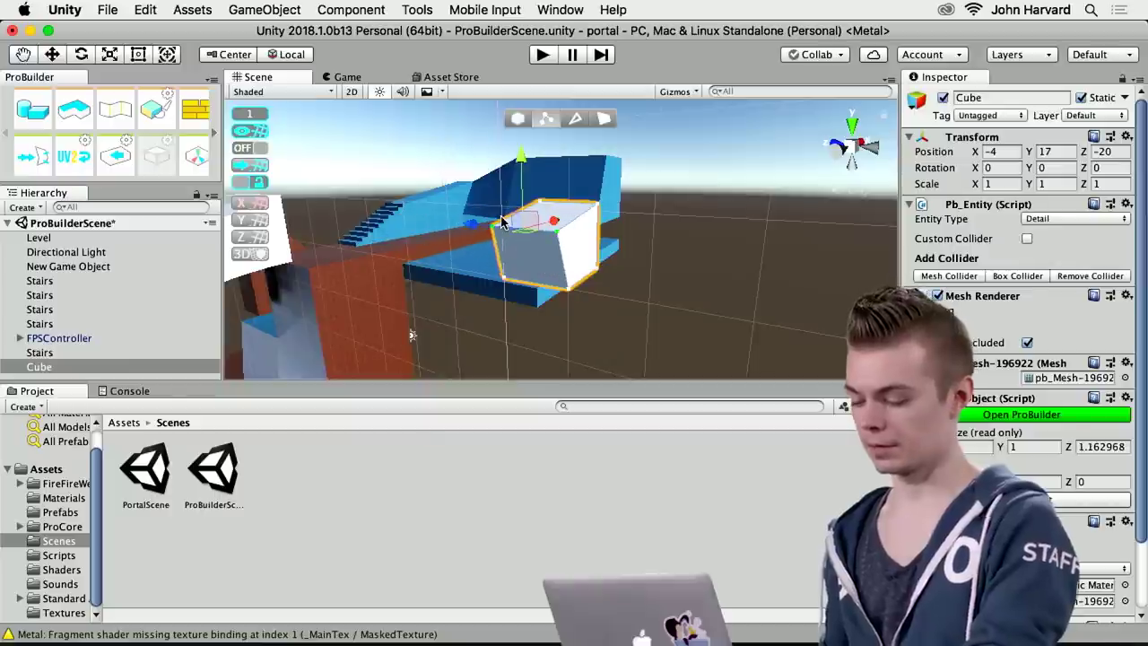
{"action": "key", "text": "super+z"}
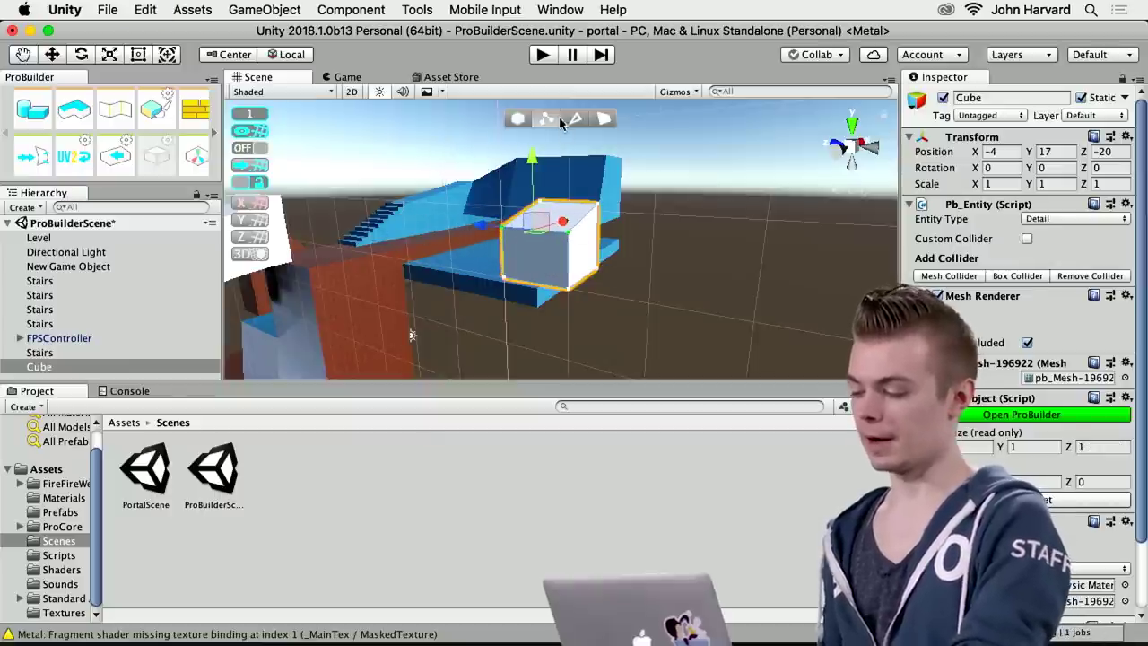
In face selection mode, extrude one side face of the cube outward to a total Z length of about 1.96.
{"action": "left_click", "coordinate": [604, 121]}
{"action": "left_click", "coordinate": [538, 234]}
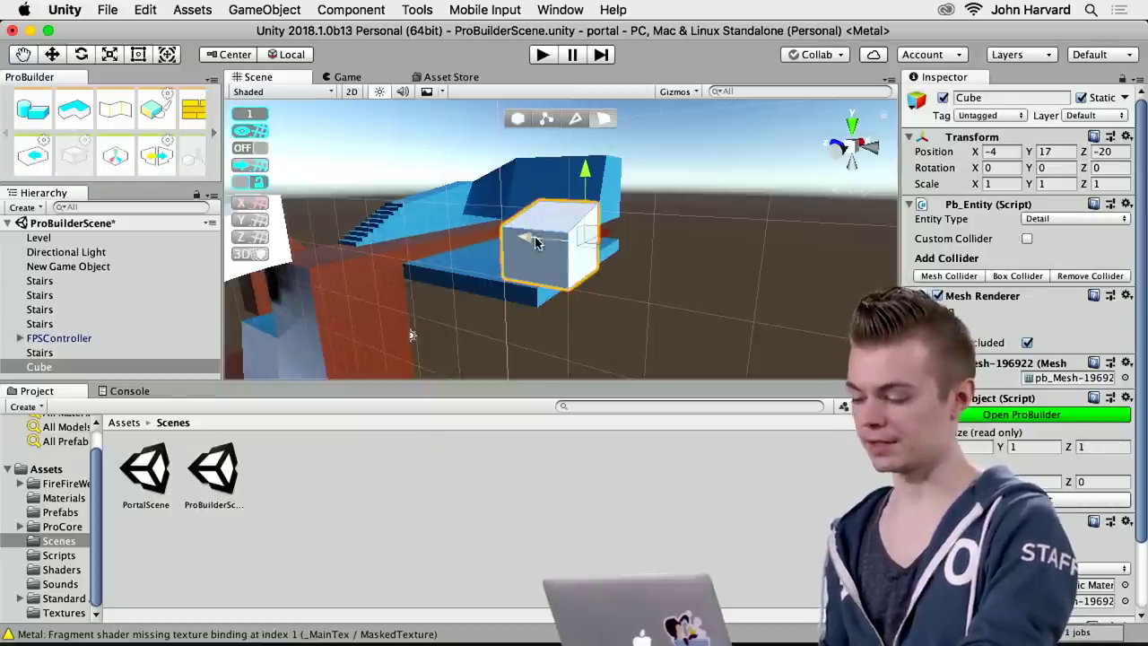
{"action": "left_click_drag", "start_coordinate": [538, 239], "coordinate": [638, 253], "text": "shift"}
Extrude the block's top upward to a total height of about 1.76.
{"action": "left_click", "coordinate": [618, 212]}
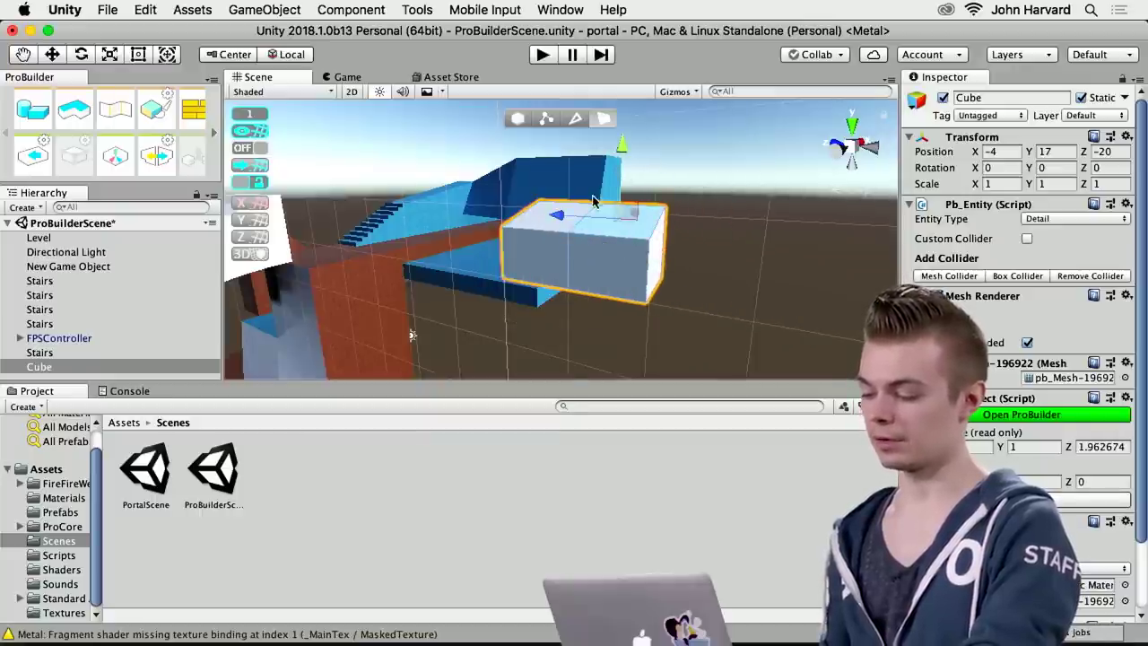
{"action": "right_click_drag", "start_coordinate": [568, 255], "coordinate": [736, 183]}
{"action": "key", "text": "w"}
{"action": "key", "text": "s"}
{"action": "left_click_drag", "start_coordinate": [602, 174], "coordinate": [615, 142], "text": "shift"}
Select the two upper faces on the block's long side and extrude them outward along X in two successive segments.
{"action": "left_click", "coordinate": [588, 235]}
{"action": "left_click", "coordinate": [635, 237], "text": "shift"}
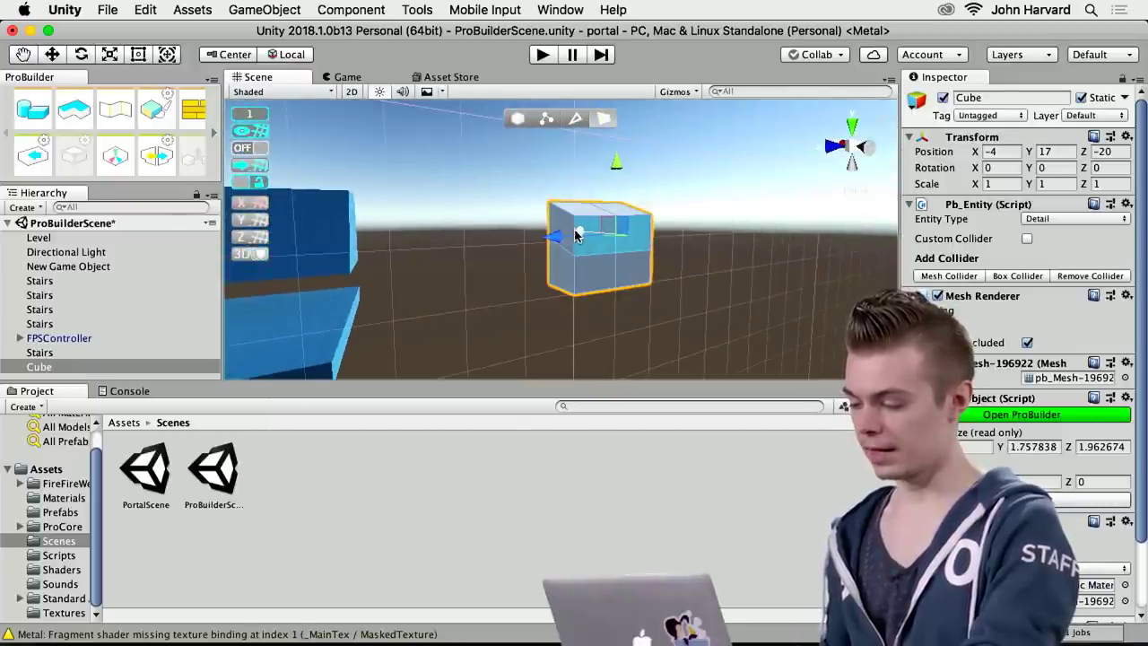
{"action": "left_click_drag", "start_coordinate": [578, 232], "coordinate": [708, 241], "text": "shift"}
{"action": "left_click_drag", "start_coordinate": [708, 240], "coordinate": [603, 293], "text": "alt"}
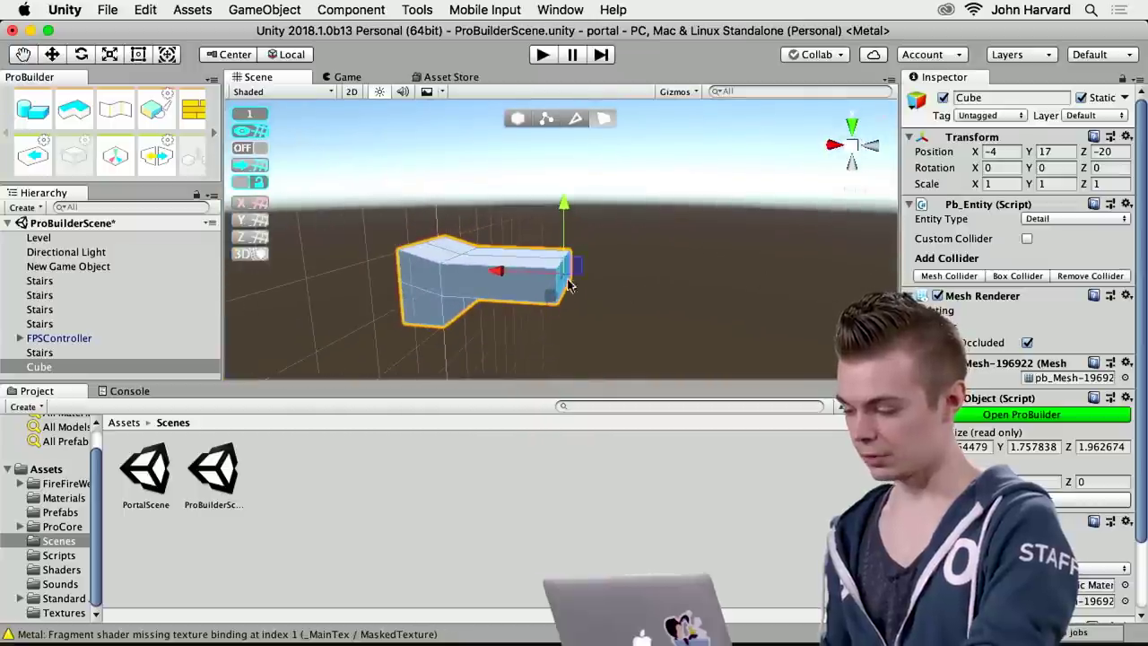
{"action": "left_click_drag", "start_coordinate": [505, 276], "coordinate": [556, 303], "text": "shift"}
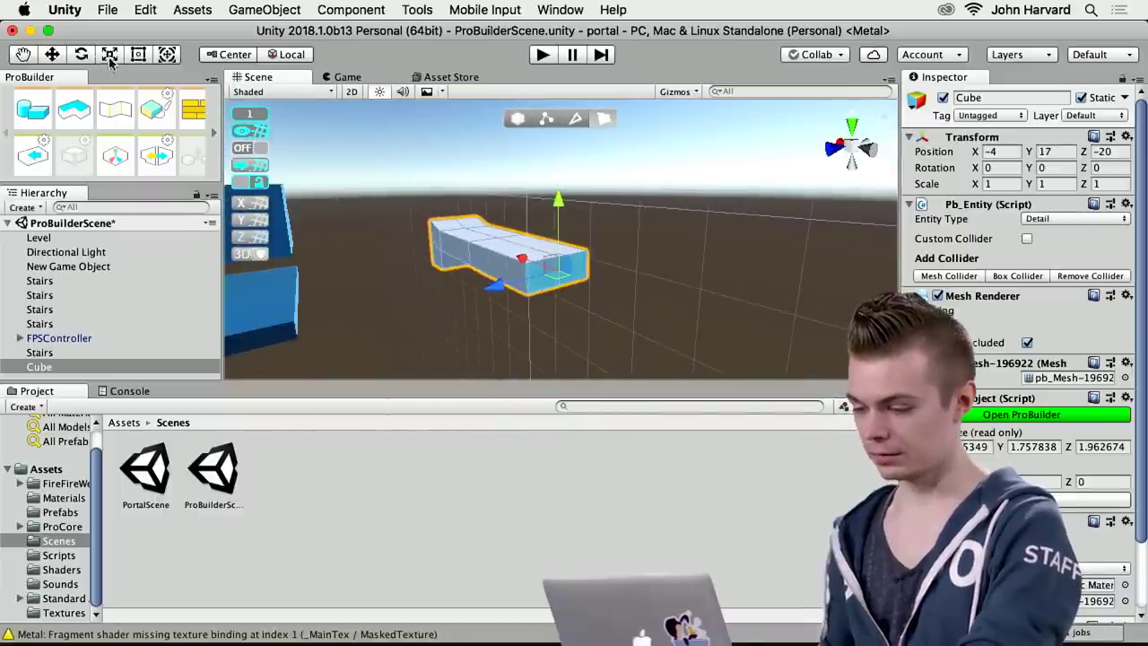
Scale the arm's end faces along Z to a width of about 3.92 and extrude them outward by another segment.
{"action": "mouse_move", "coordinate": [457, 303]}
{"action": "left_mouse_down"}
{"action": "mouse_move", "coordinate": [428, 310]}
{"action": "mouse_move", "coordinate": [453, 305]}
{"action": "left_mouse_up"}
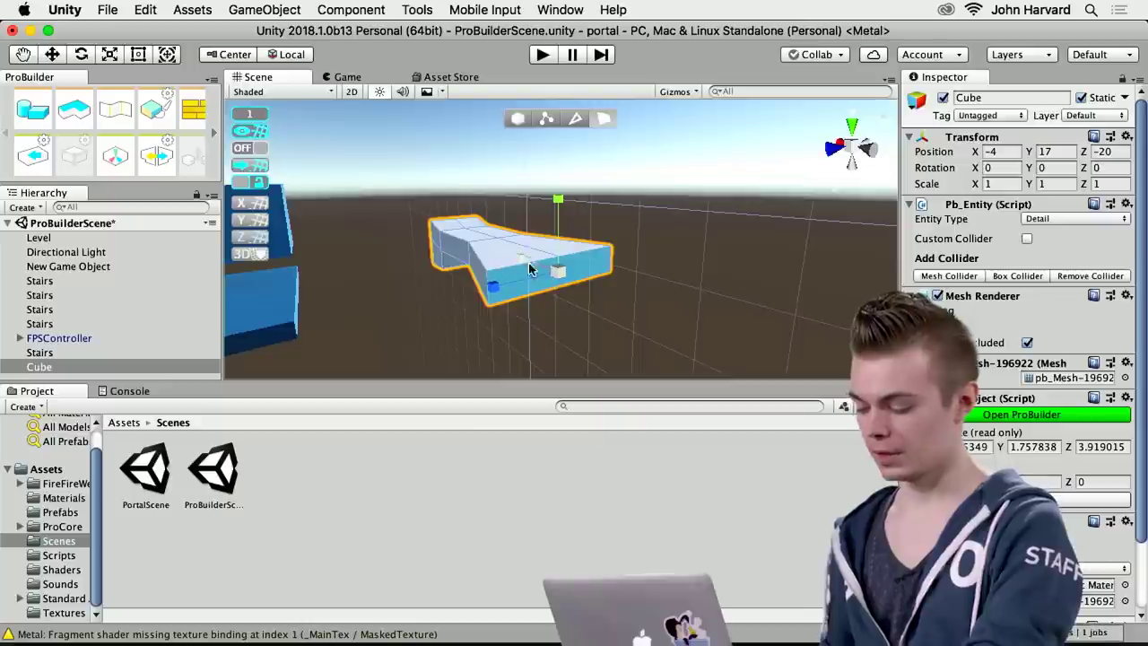
{"action": "left_click_drag", "start_coordinate": [513, 266], "coordinate": [620, 302], "text": "shift"}
Scale the block's far end face narrower along Z so that the wide arm tapers toward its end.
{"action": "left_click_drag", "start_coordinate": [453, 340], "coordinate": [582, 348], "text": "alt"}
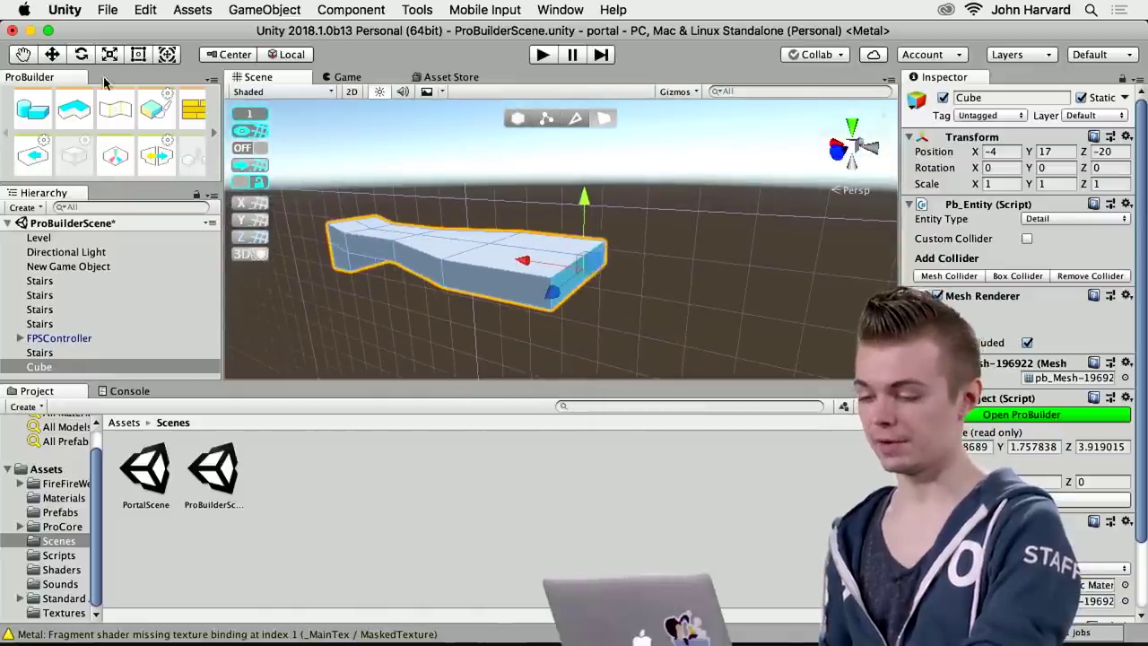
{"action": "key", "text": "e"}
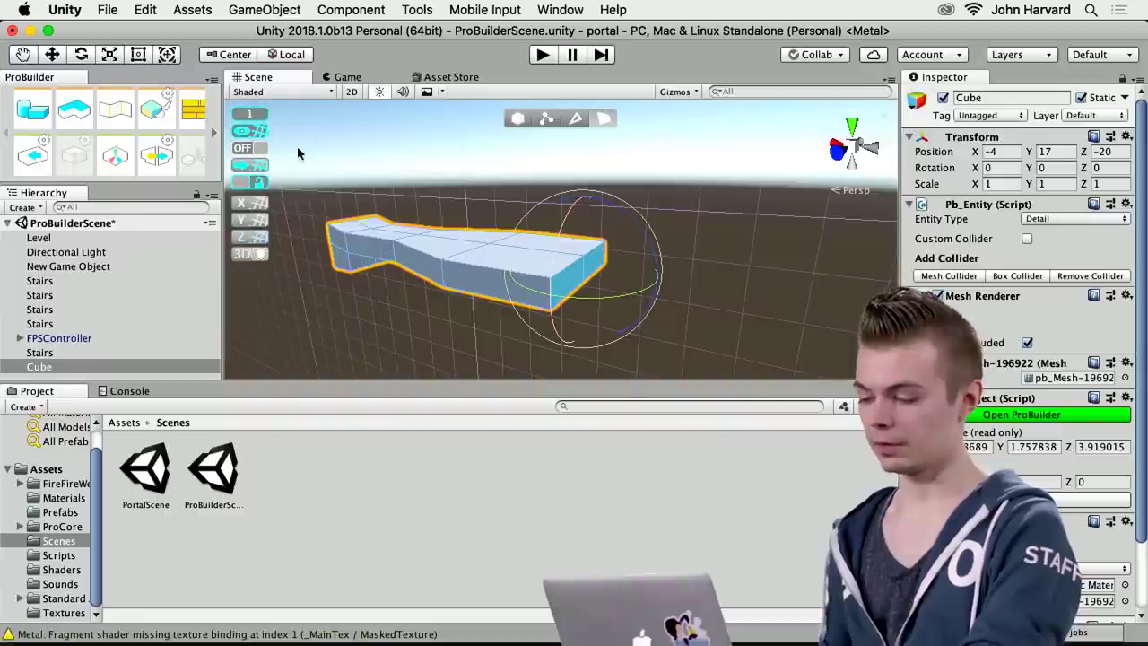
{"action": "key", "text": "r"}
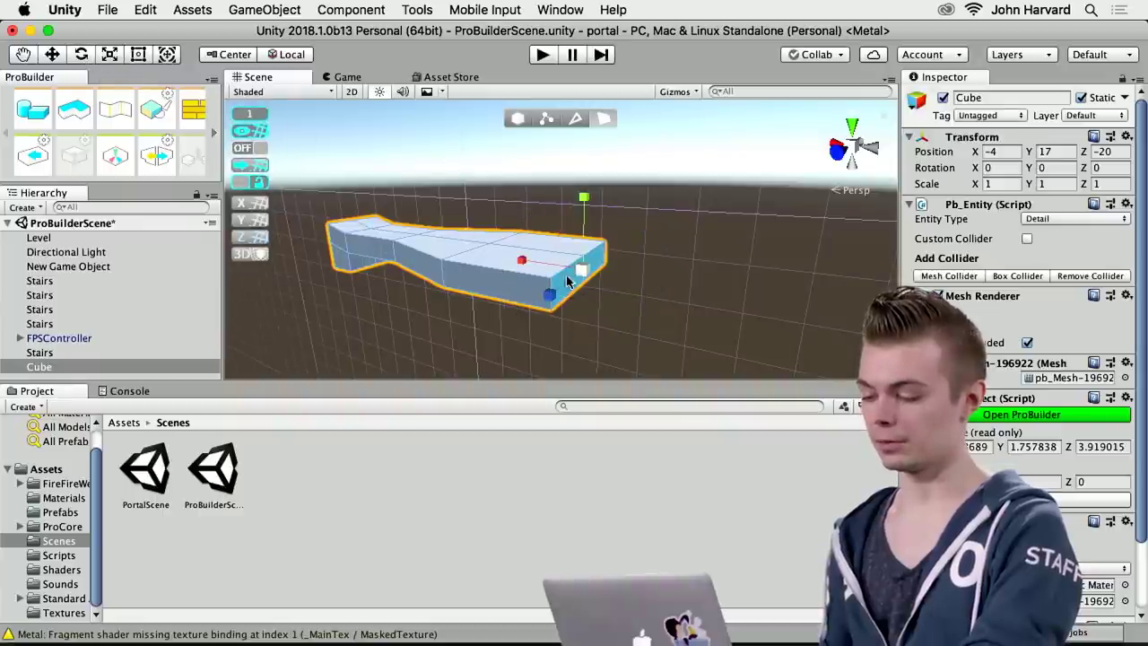
{"action": "mouse_move", "coordinate": [546, 295]}
{"action": "left_mouse_down"}
{"action": "mouse_move", "coordinate": [576, 281]}
{"action": "mouse_move", "coordinate": [566, 290]}
{"action": "left_mouse_up"}
{"action": "left_click_drag", "start_coordinate": [515, 316], "coordinate": [646, 315], "text": "alt"}
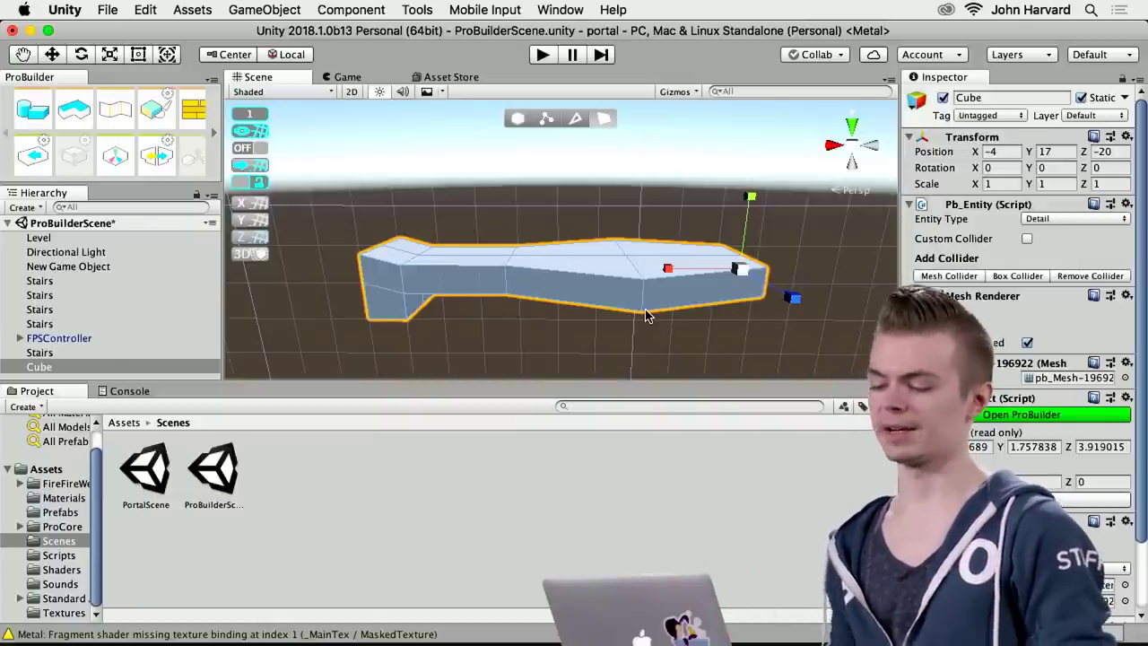
{"action": "left_click_drag", "start_coordinate": [617, 303], "coordinate": [384, 185], "text": "alt"}
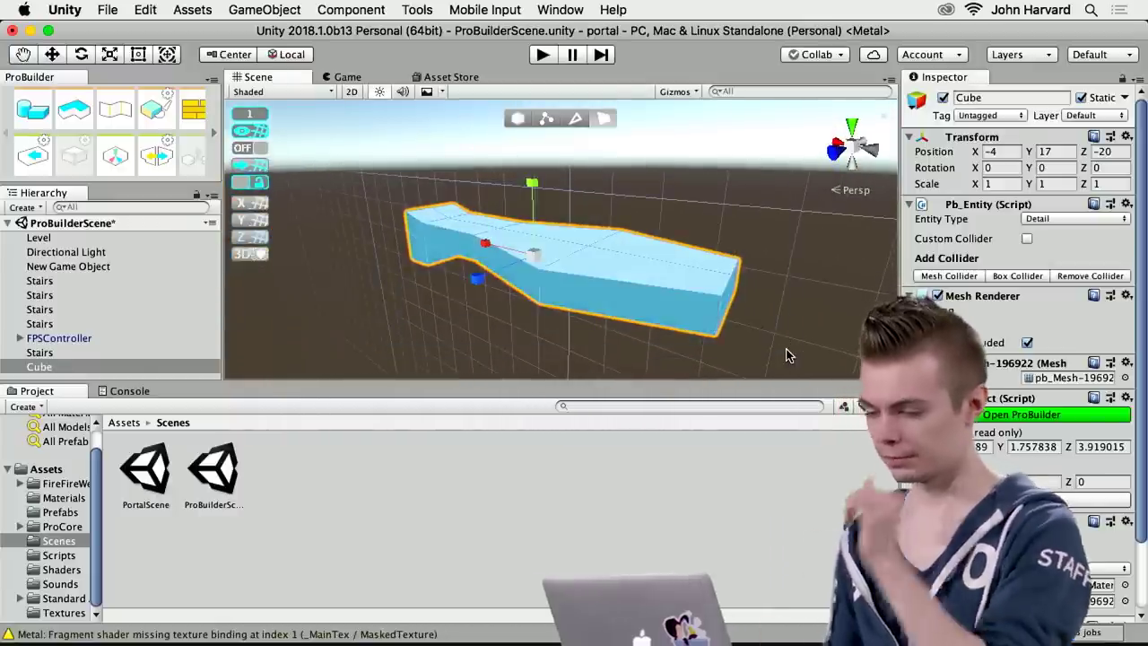
Dock the ProBuilder window as its own column between the Hierarchy and the Scene view to expose the full tool grid.
{"action": "left_click", "coordinate": [215, 133]}
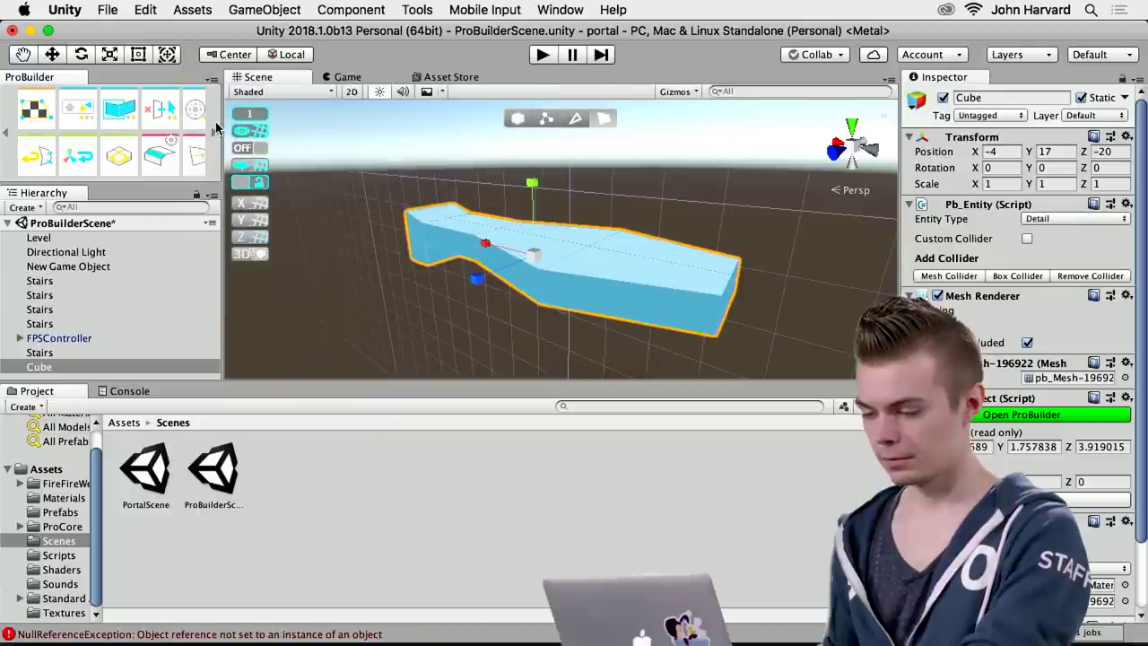
{"action": "scroll", "coordinate": [188, 146], "scroll_direction": "down", "scroll_amount": 2}
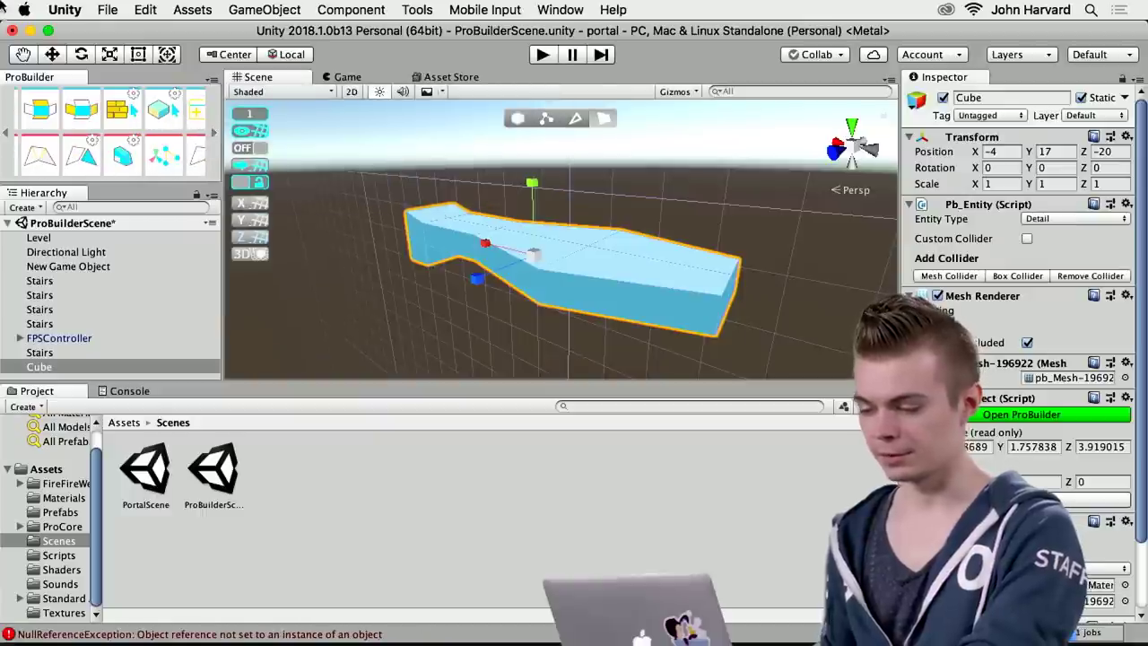
{"action": "left_click_drag", "start_coordinate": [36, 77], "coordinate": [264, 173]}
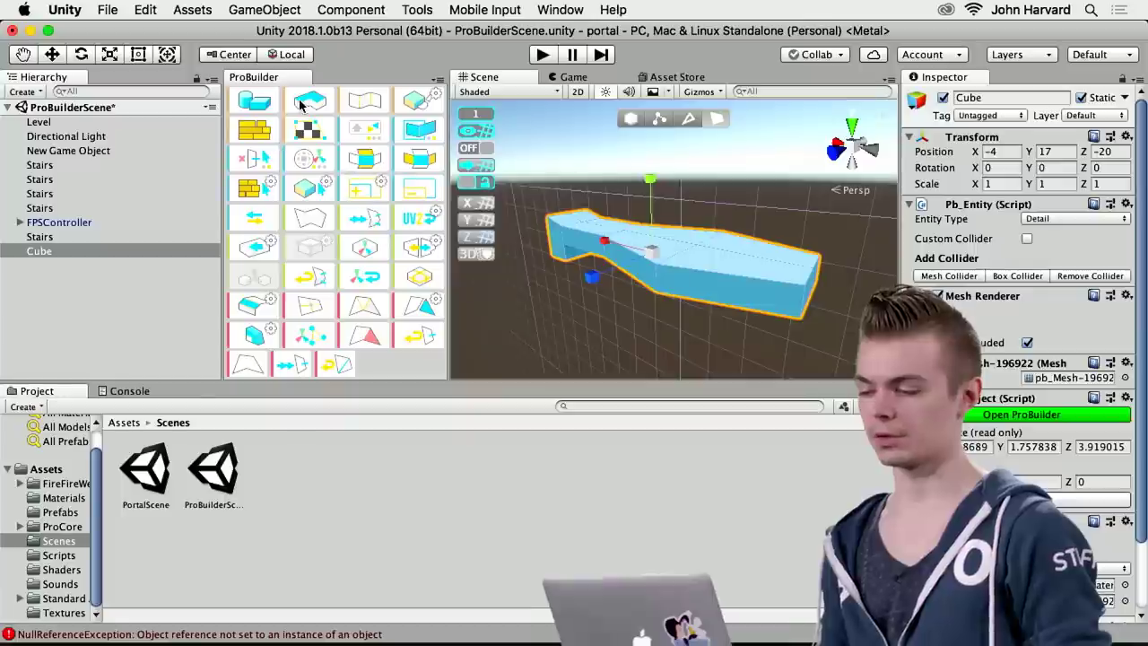
Look through ProBuilder's commands and examine the available mesh export formats.
{"action": "left_click", "coordinate": [418, 9]}
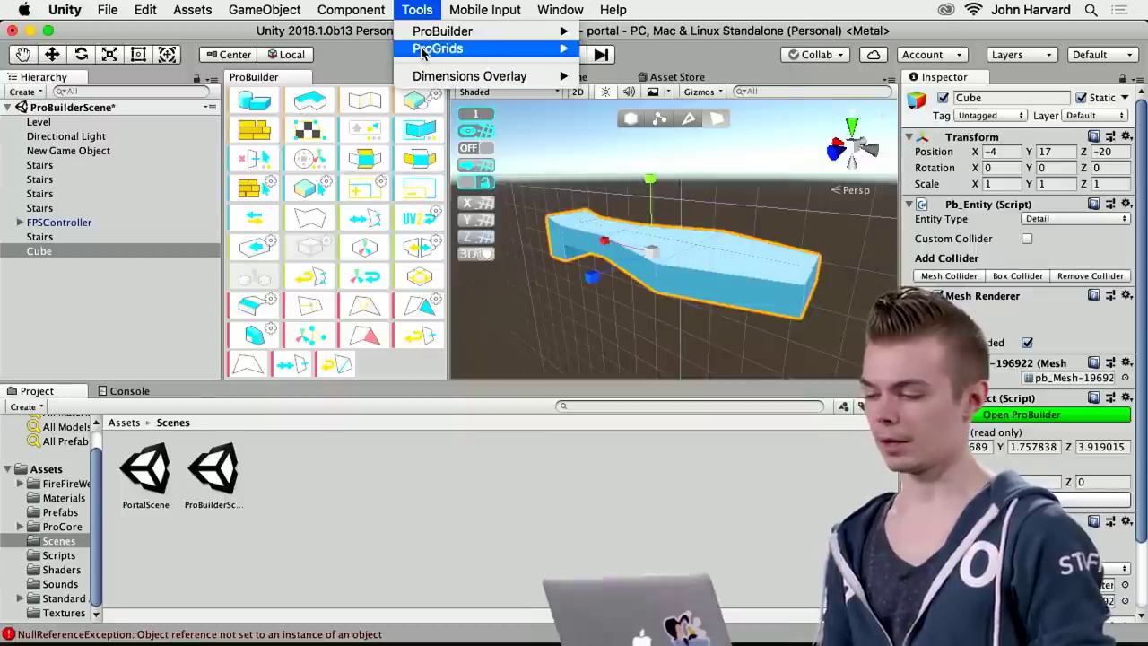
{"action": "mouse_move", "coordinate": [422, 40]}
{"action": "mouse_move", "coordinate": [667, 365]}
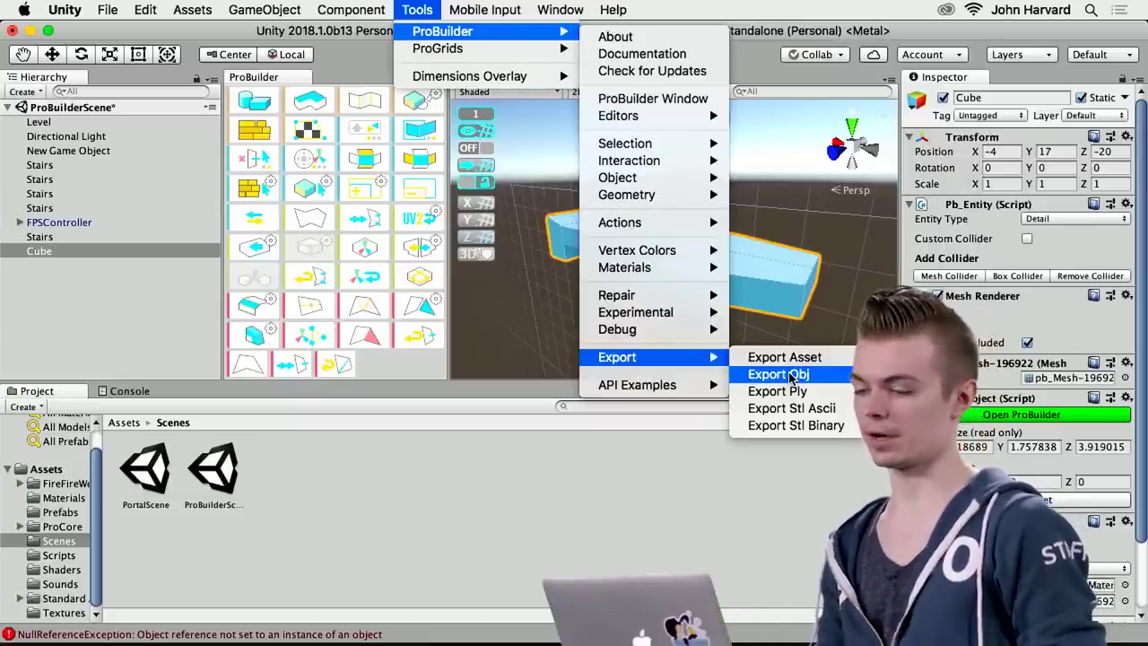
{"action": "left_click", "coordinate": [199, 36]}
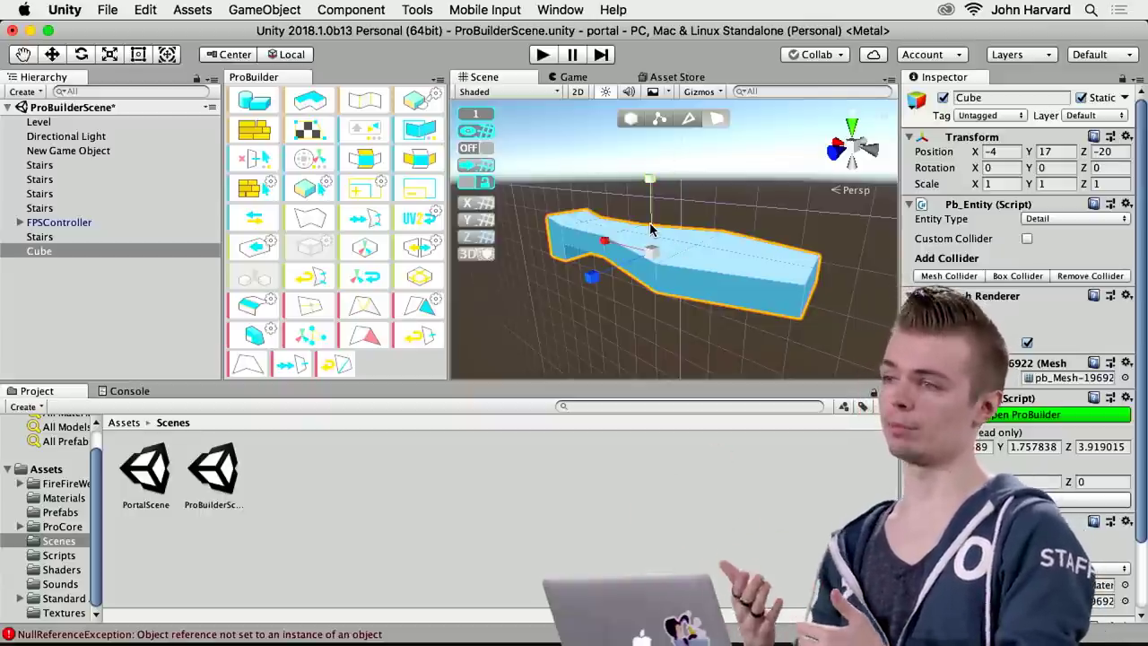
Scale all faces of the block along Z to a total width of about 4.06.
{"action": "scroll", "coordinate": [650, 224], "scroll_direction": "up", "scroll_amount": 1}
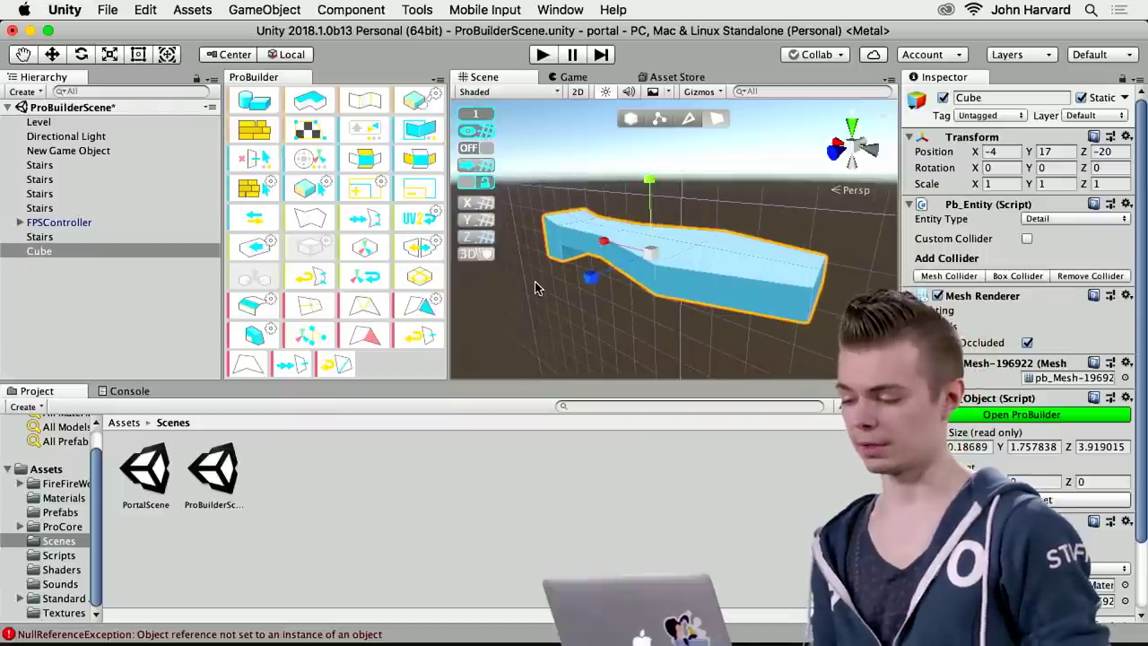
{"action": "mouse_move", "coordinate": [592, 278]}
{"action": "left_mouse_down"}
{"action": "mouse_move", "coordinate": [568, 301]}
{"action": "mouse_move", "coordinate": [596, 288]}
{"action": "mouse_move", "coordinate": [642, 317]}
{"action": "mouse_move", "coordinate": [574, 325]}
{"action": "mouse_move", "coordinate": [638, 280]}
{"action": "left_mouse_up"}
{"action": "left_click_drag", "start_coordinate": [563, 265], "coordinate": [691, 327], "text": "alt"}
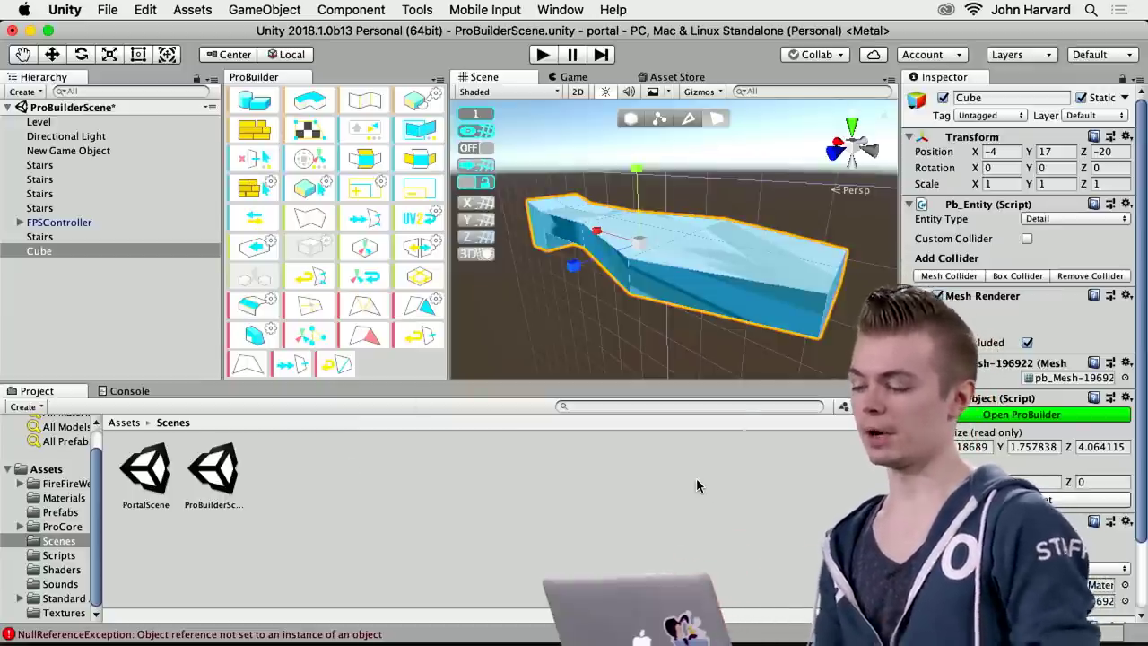
Move the FPSController up from the start of the level and over the block, to about Y 19.43 and Z -20.98.
{"action": "mouse_move", "coordinate": [688, 240]}
{"action": "left_mouse_down", "text": "alt"}
{"action": "mouse_move", "coordinate": [660, 251]}
{"action": "mouse_move", "coordinate": [624, 243]}
{"action": "mouse_move", "coordinate": [699, 244]}
{"action": "left_mouse_up", "text": "alt"}
{"action": "right_click_drag", "start_coordinate": [700, 244], "coordinate": [554, 359]}
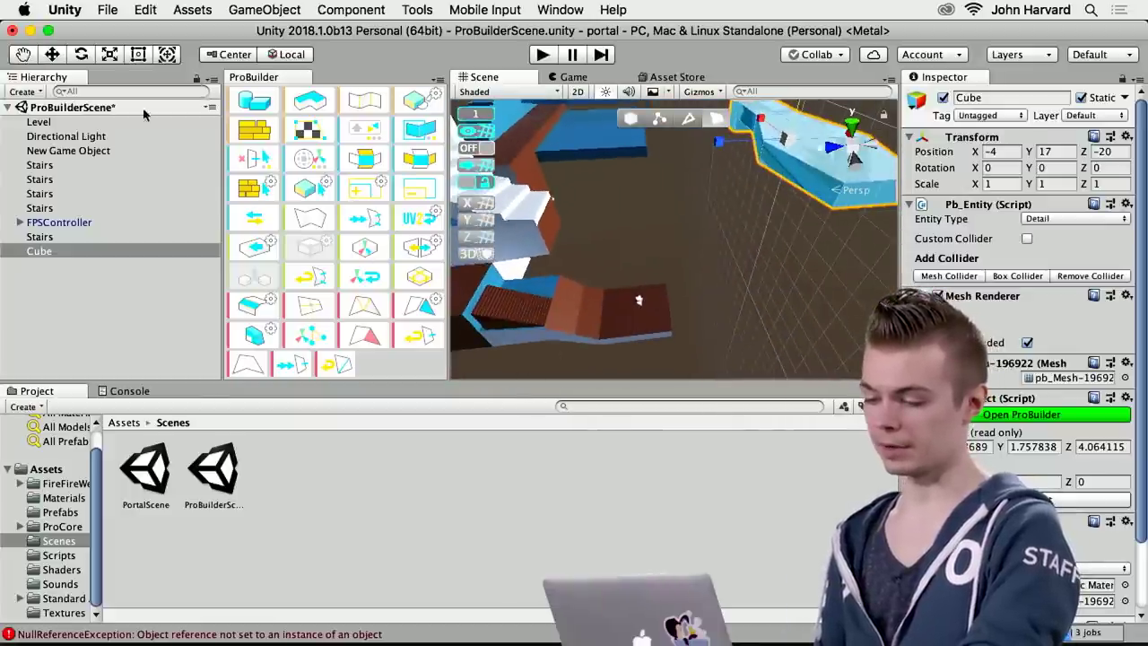
{"action": "left_click", "coordinate": [54, 221]}
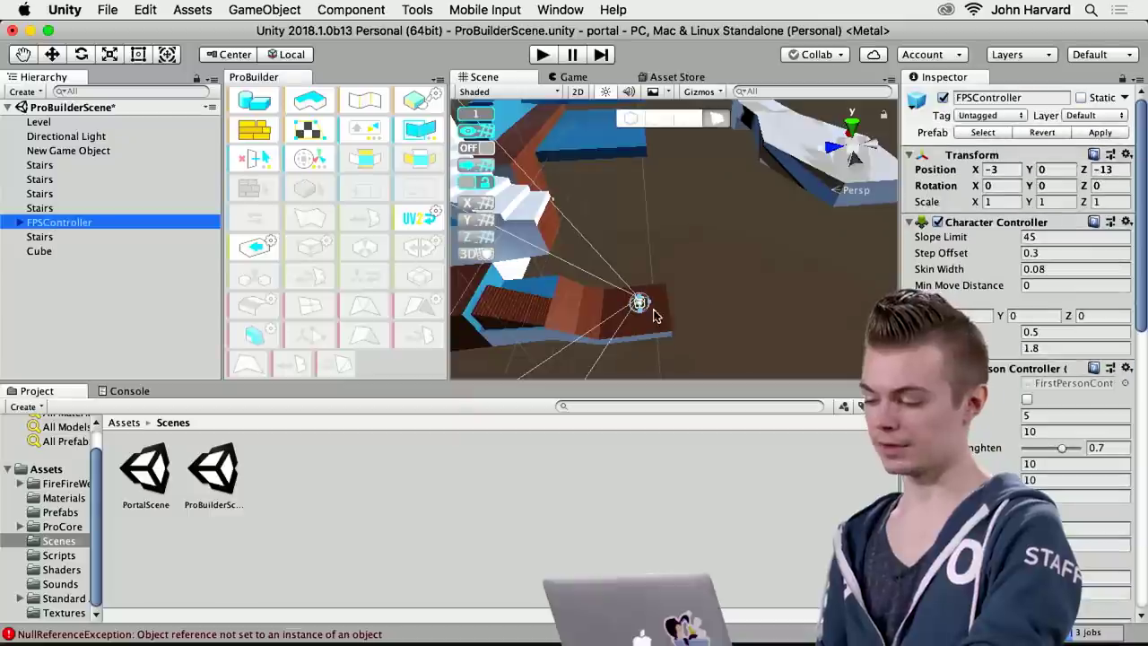
{"action": "key", "text": "w"}
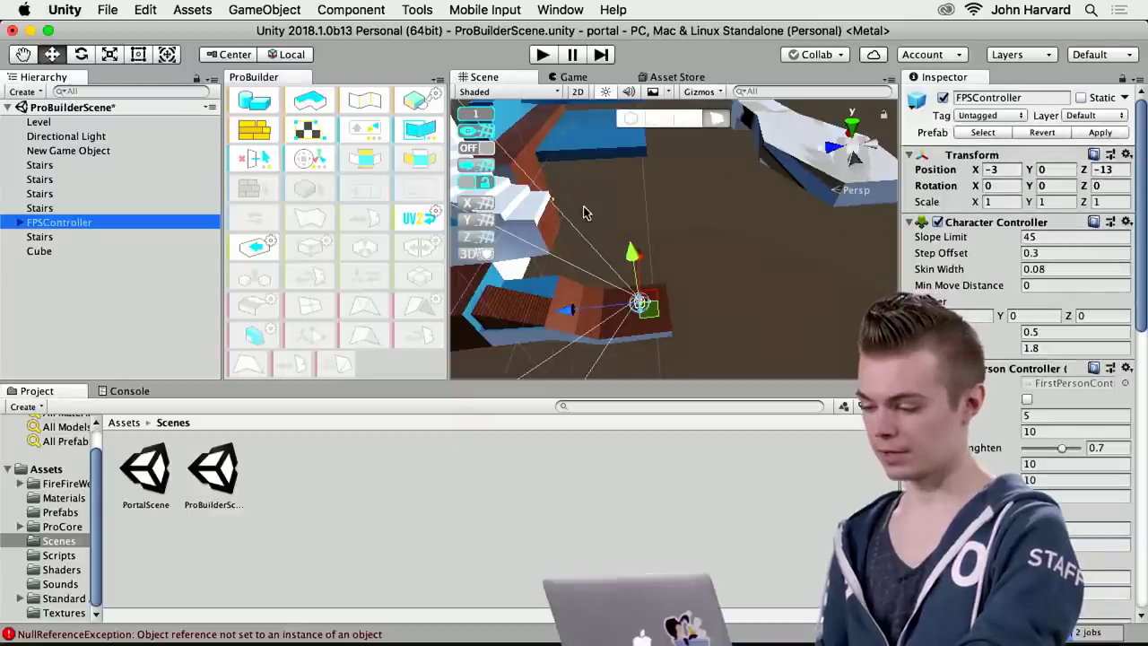
{"action": "left_click_drag", "start_coordinate": [631, 256], "coordinate": [738, 149]}
{"action": "left_click_drag", "start_coordinate": [870, 233], "coordinate": [656, 213], "text": "alt"}
{"action": "left_click_drag", "start_coordinate": [730, 179], "coordinate": [794, 285], "text": "alt"}
{"action": "left_click_drag", "start_coordinate": [659, 191], "coordinate": [538, 190]}
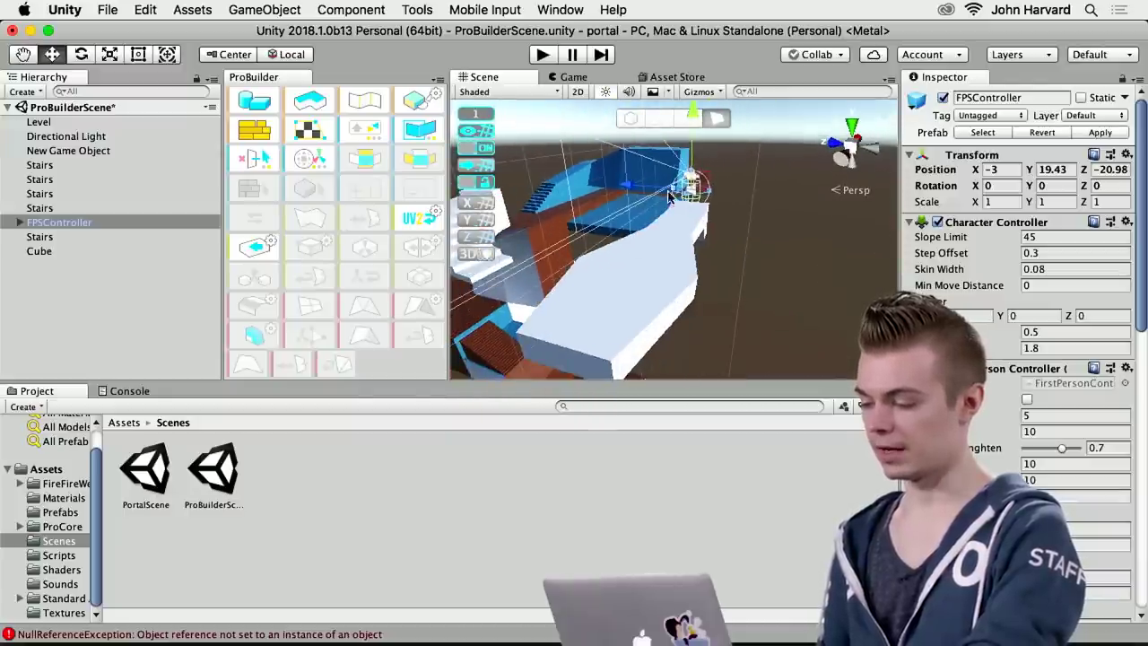
With grid snapping on, place the FPSController just above the block at X -6, Y 20, Z -21.
{"action": "mouse_move", "coordinate": [683, 179]}
{"action": "left_mouse_down", "text": "alt"}
{"action": "mouse_move", "coordinate": [751, 227]}
{"action": "mouse_move", "coordinate": [530, 191]}
{"action": "mouse_move", "coordinate": [722, 206]}
{"action": "mouse_move", "coordinate": [686, 202]}
{"action": "left_mouse_up", "text": "alt"}
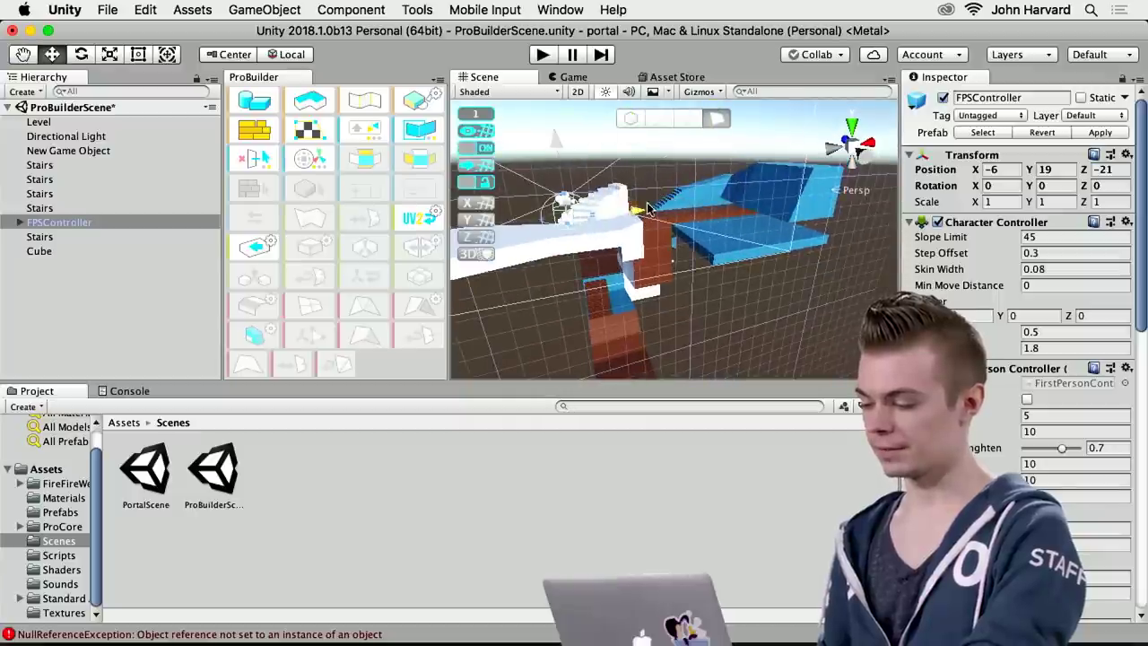
{"action": "left_click_drag", "start_coordinate": [616, 262], "coordinate": [919, 254], "text": "alt"}
{"action": "left_click_drag", "start_coordinate": [718, 175], "coordinate": [718, 159]}
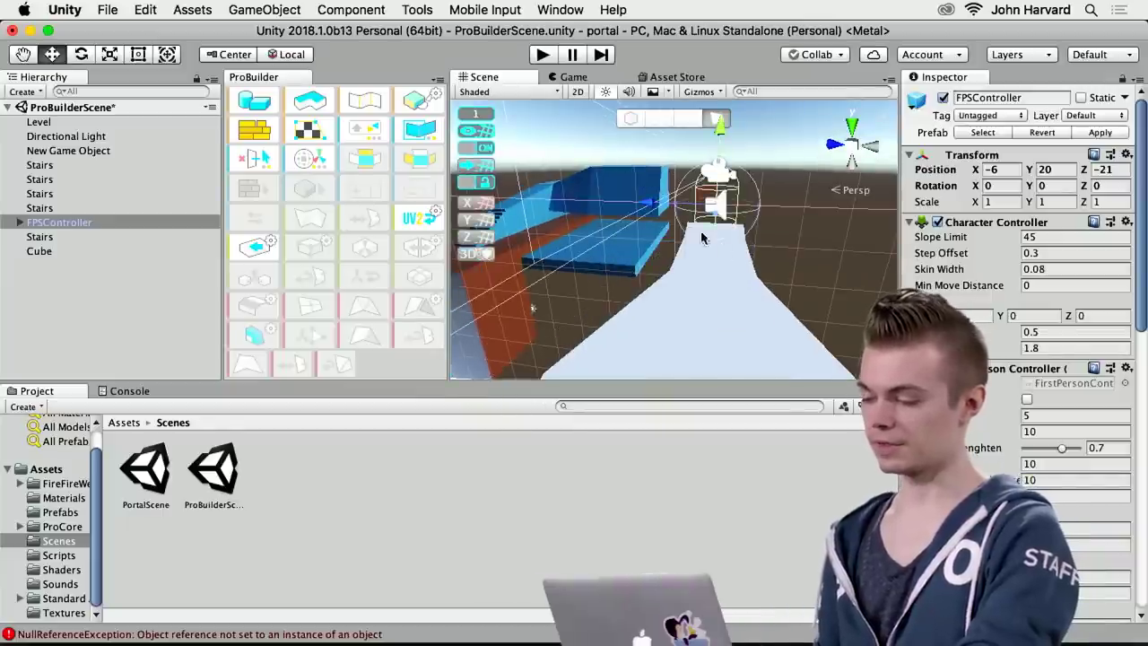
Close the ProBuilder window and run the scene in Play mode.
{"action": "right_click", "coordinate": [264, 79]}
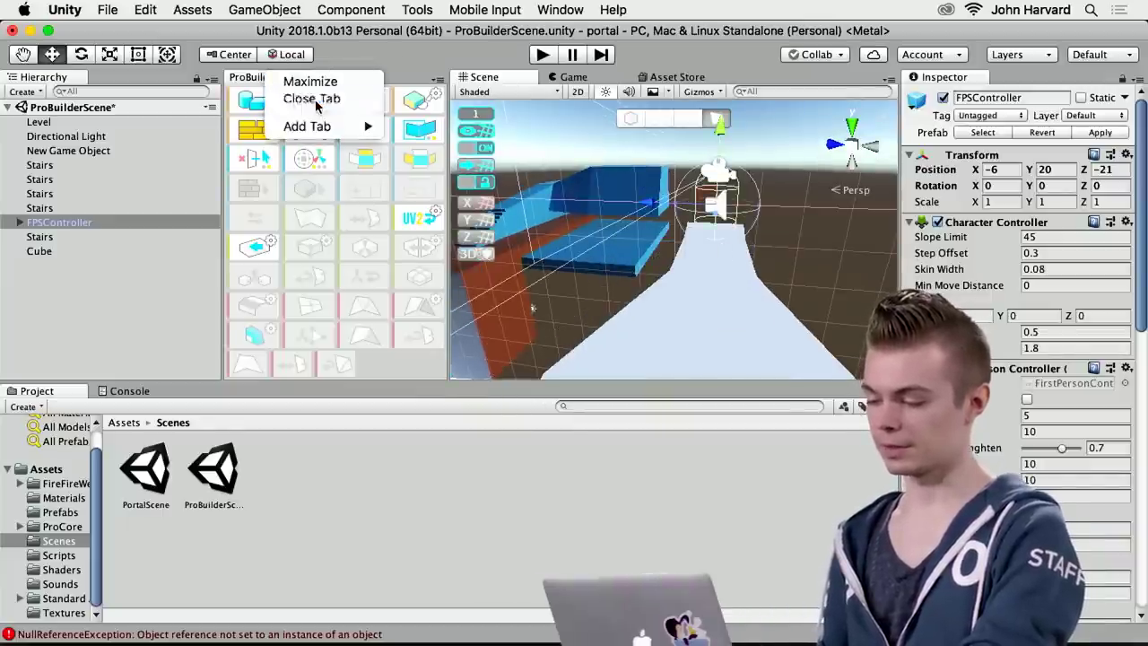
{"action": "left_click", "coordinate": [314, 103]}
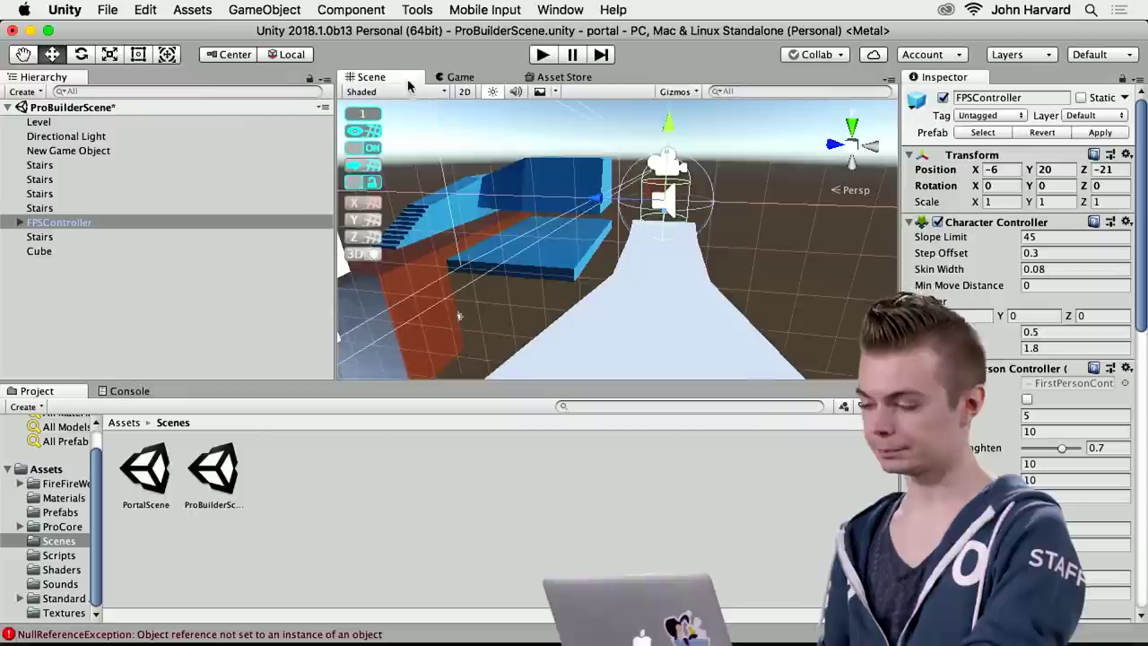
{"action": "left_click", "coordinate": [544, 56]}
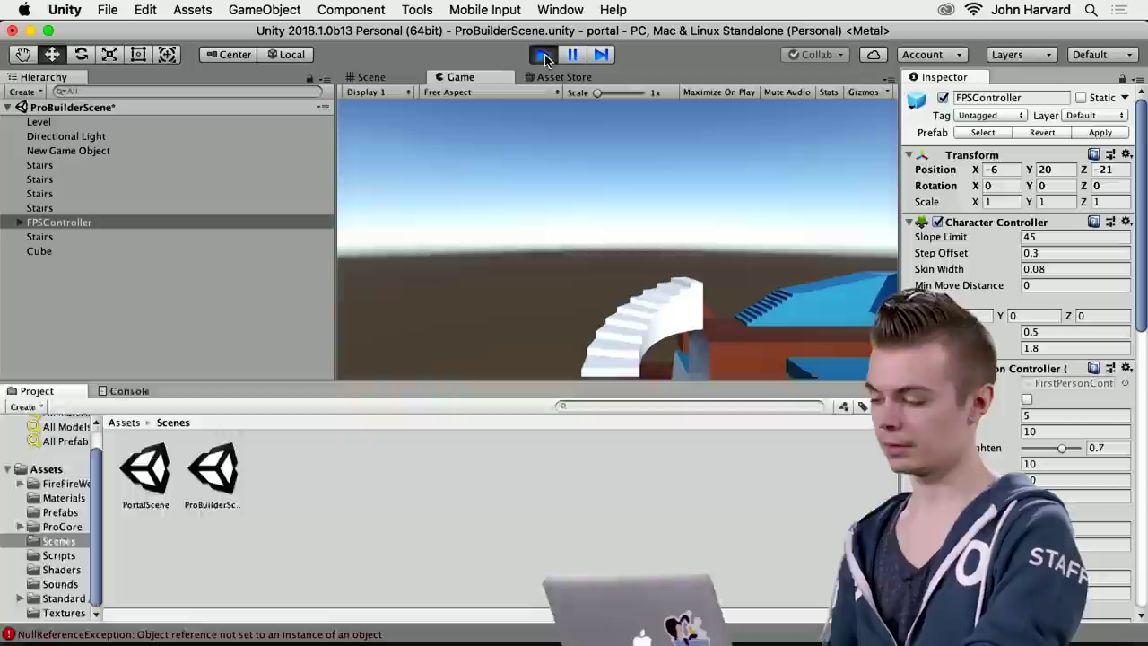
Walk the character around on the custom block, then jump off its edge onto the brick floor of the level below.
{"action": "key", "text": "w"}
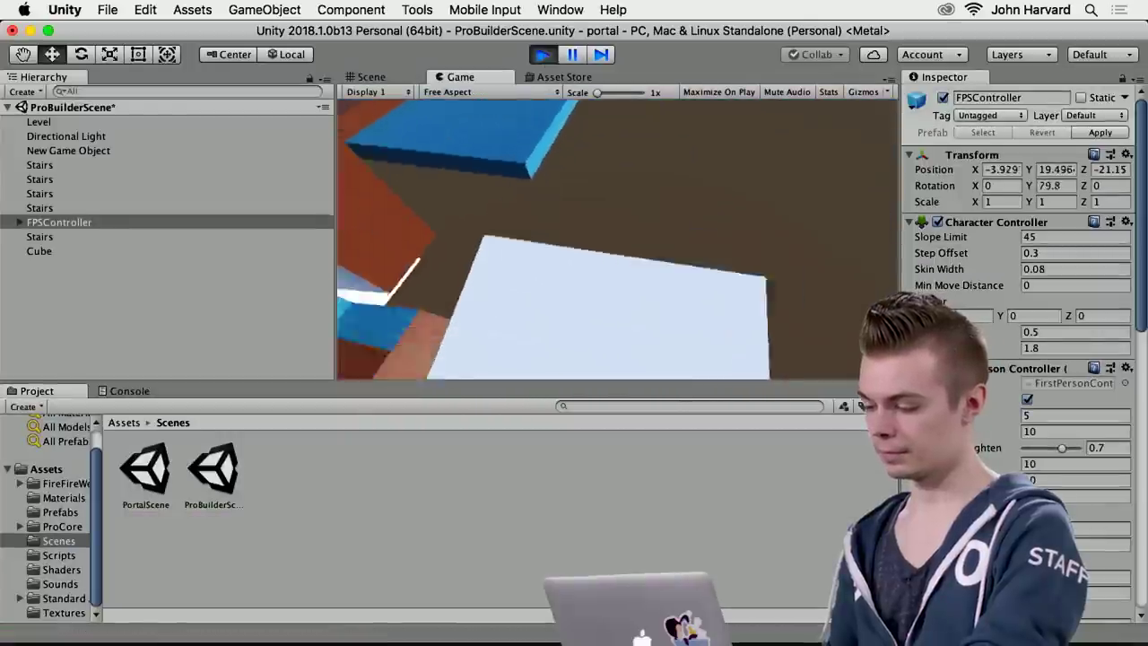
{"action": "key", "text": "w"}
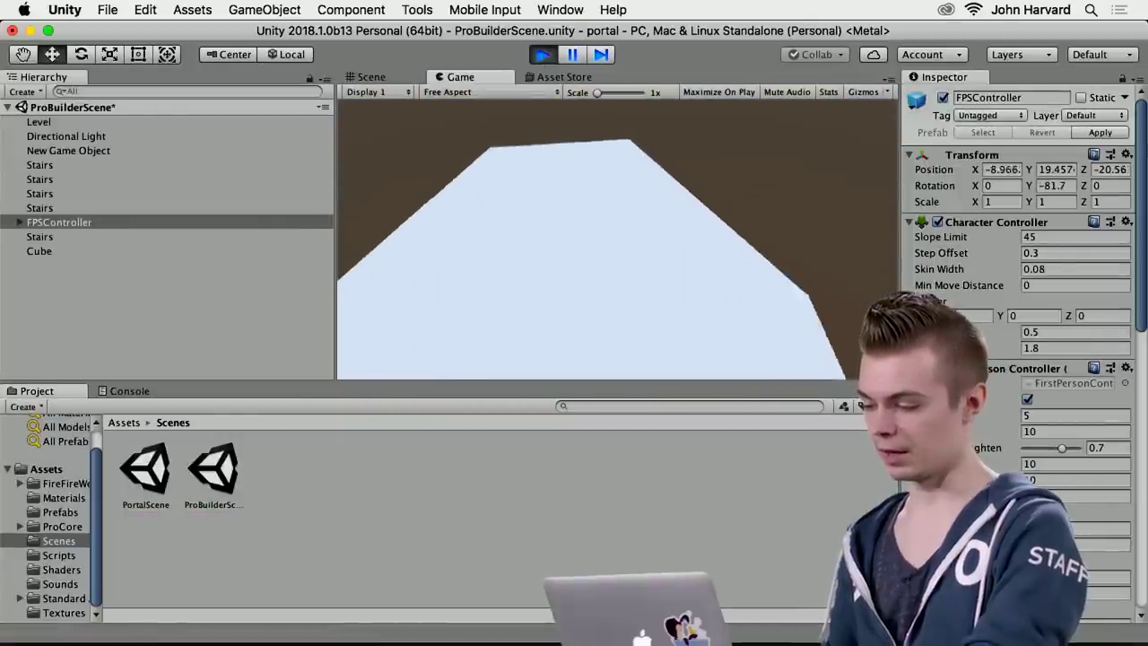
{"action": "key", "text": "a"}
{"action": "key", "text": "w"}
{"action": "key", "text": "d"}
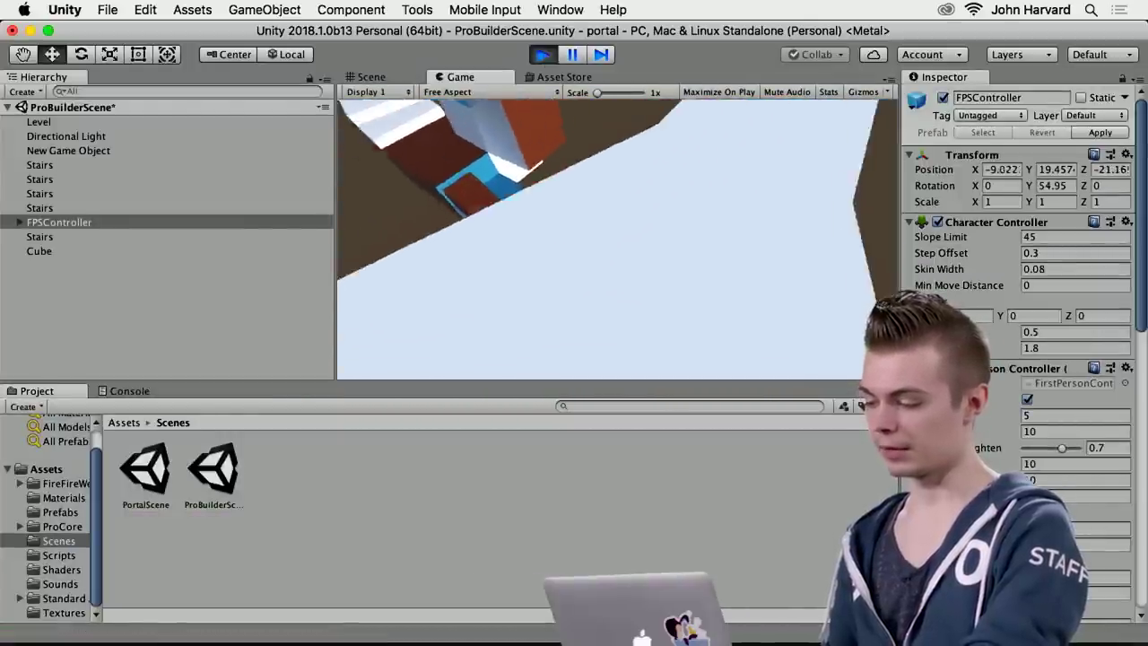
{"action": "key", "text": "w"}
{"action": "key", "text": "w"}
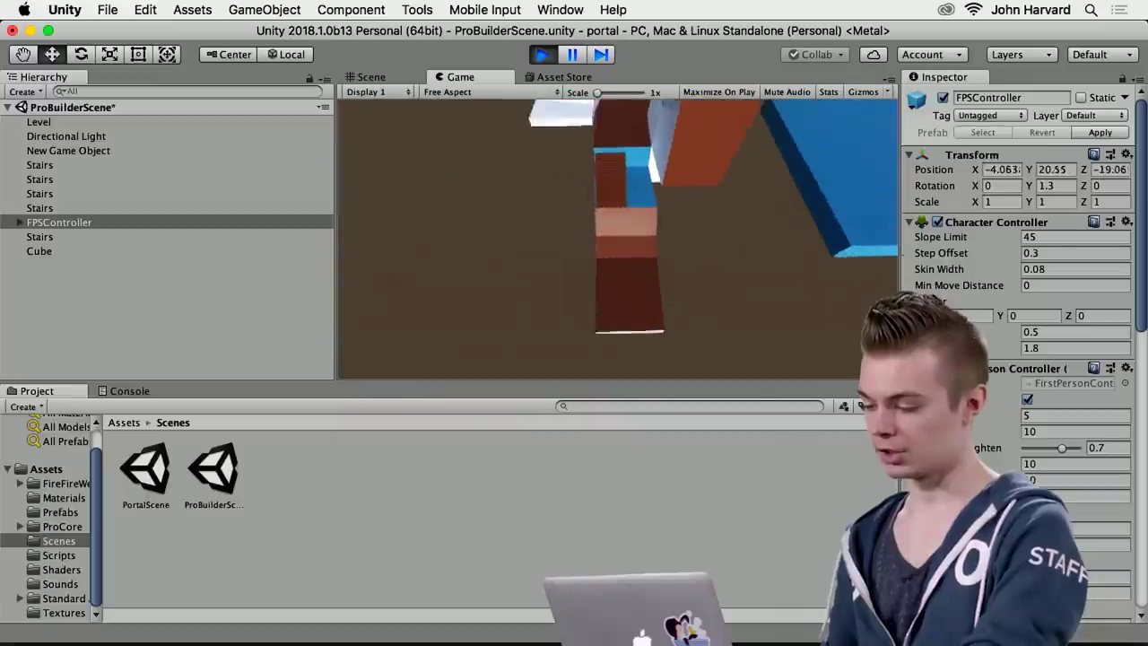
{"action": "key", "text": "w"}
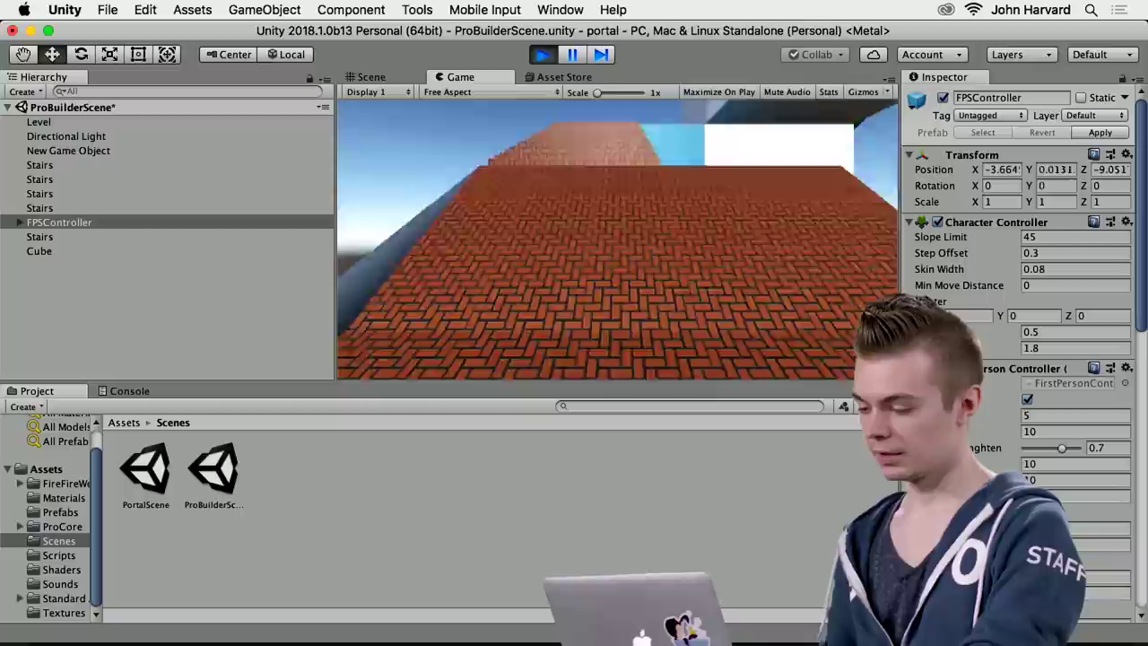
Walk the character through the level, climbing the curved blue stairs and the brick stairs to the highest blue platform.
{"action": "key", "text": "w"}
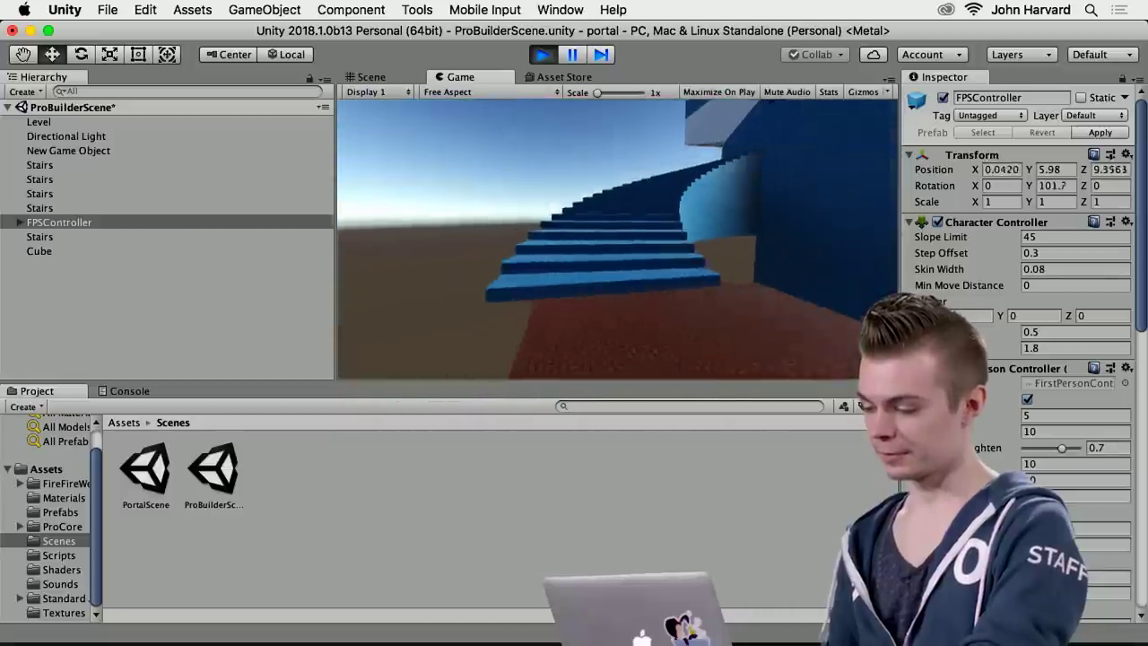
{"action": "key", "text": "w"}
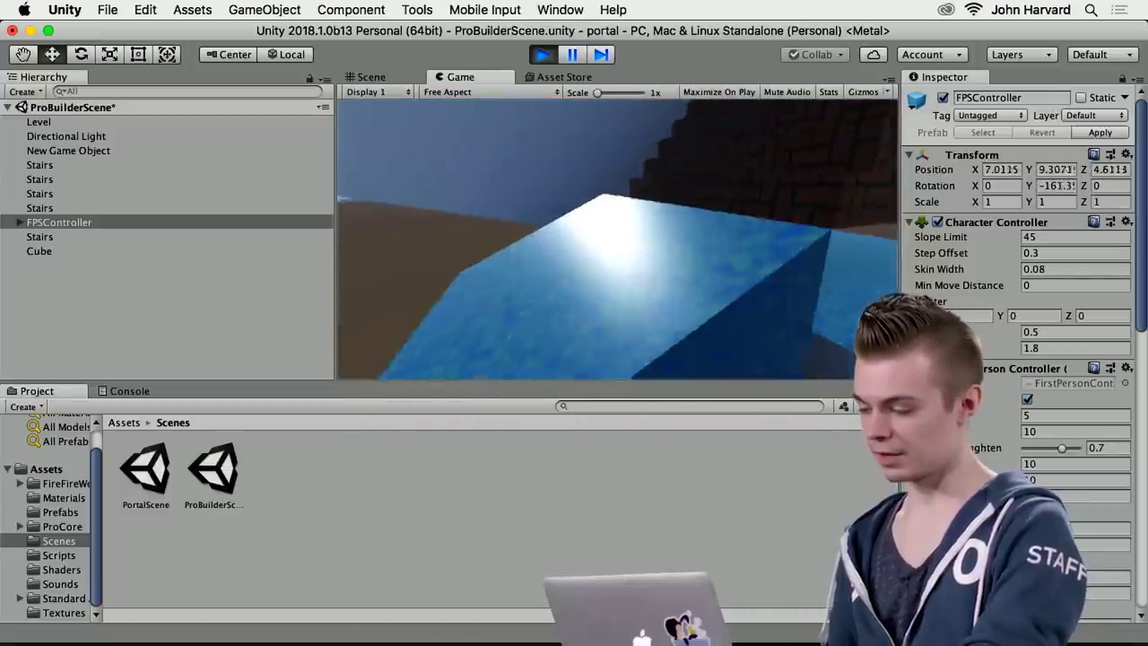
{"action": "key", "text": "w"}
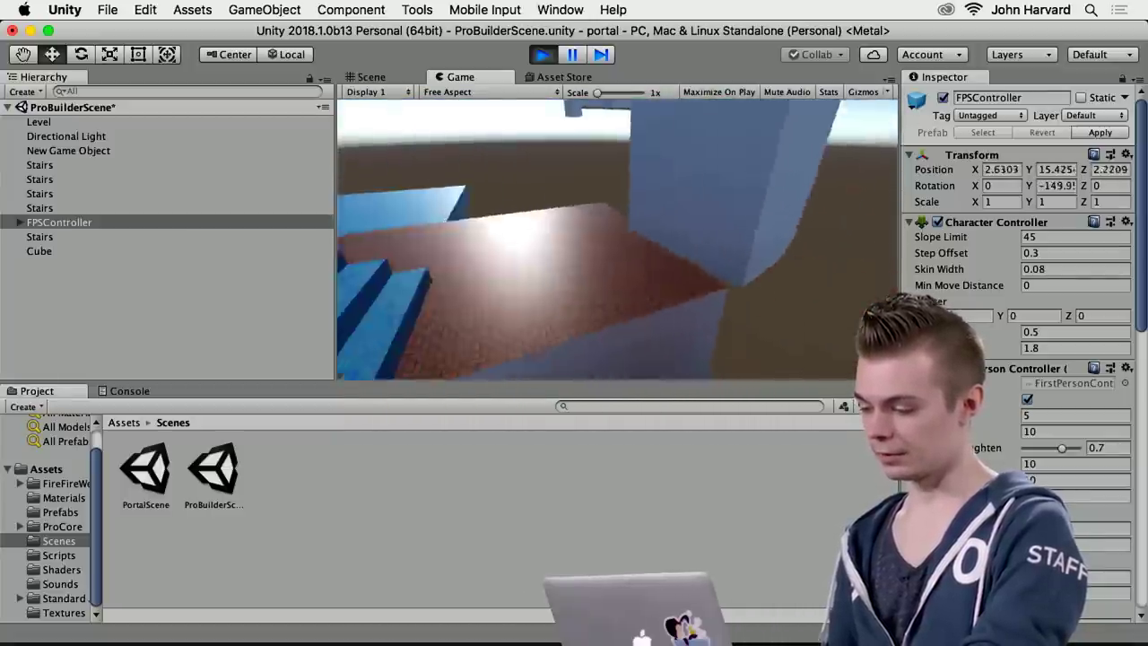
{"action": "key", "text": "w"}
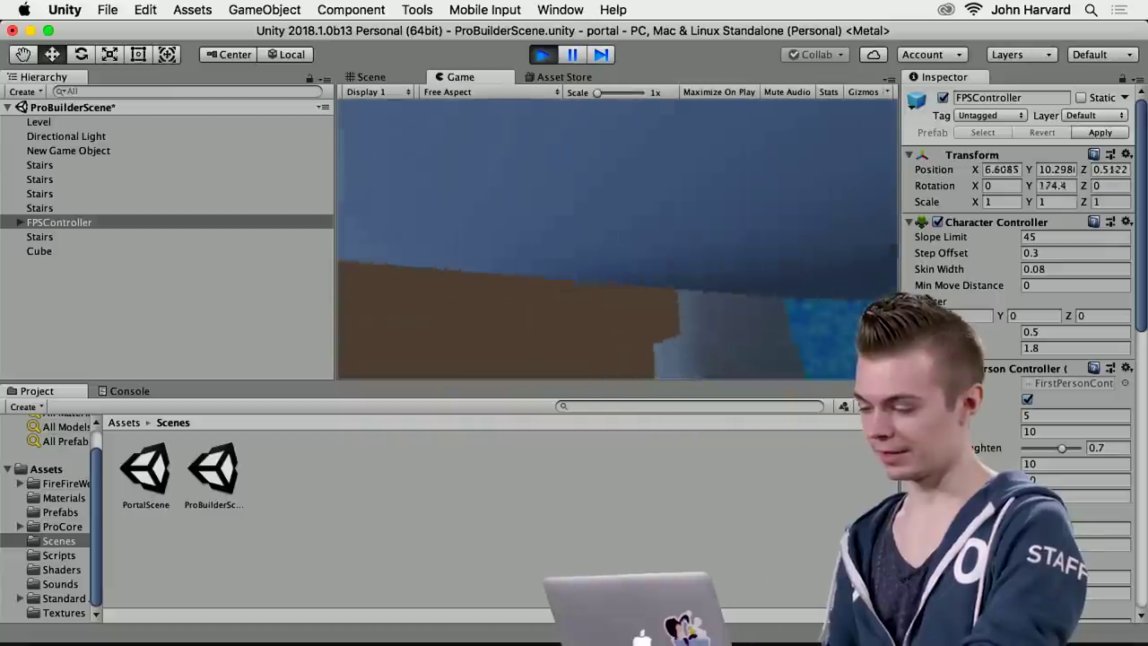
{"action": "key", "text": "w"}
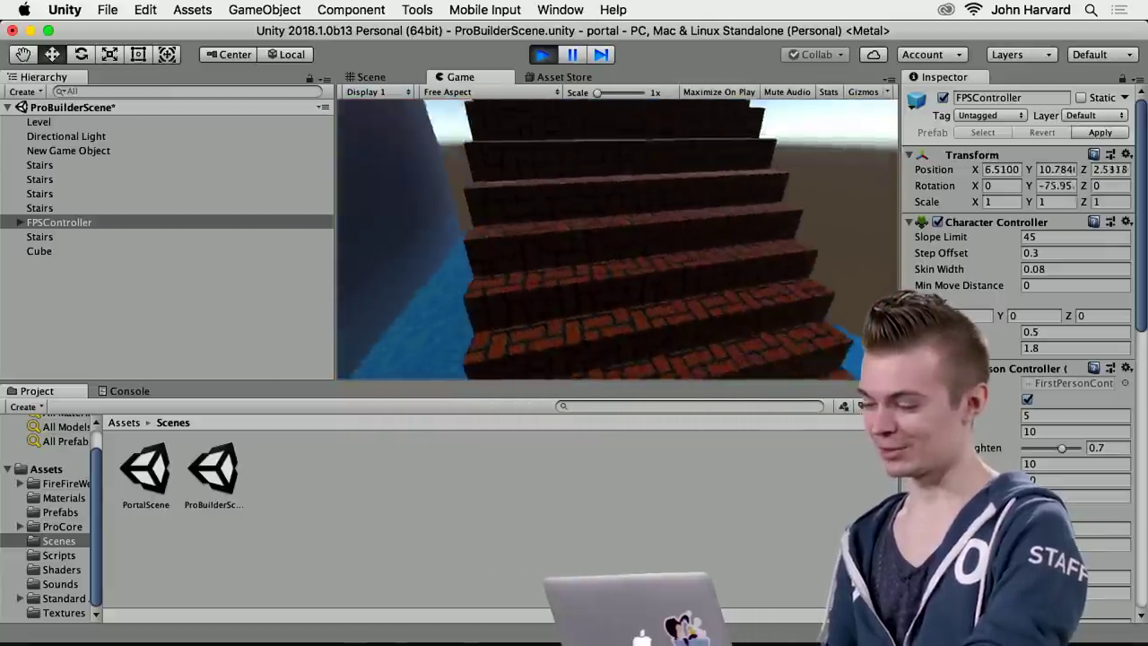
{"action": "key", "text": "w"}
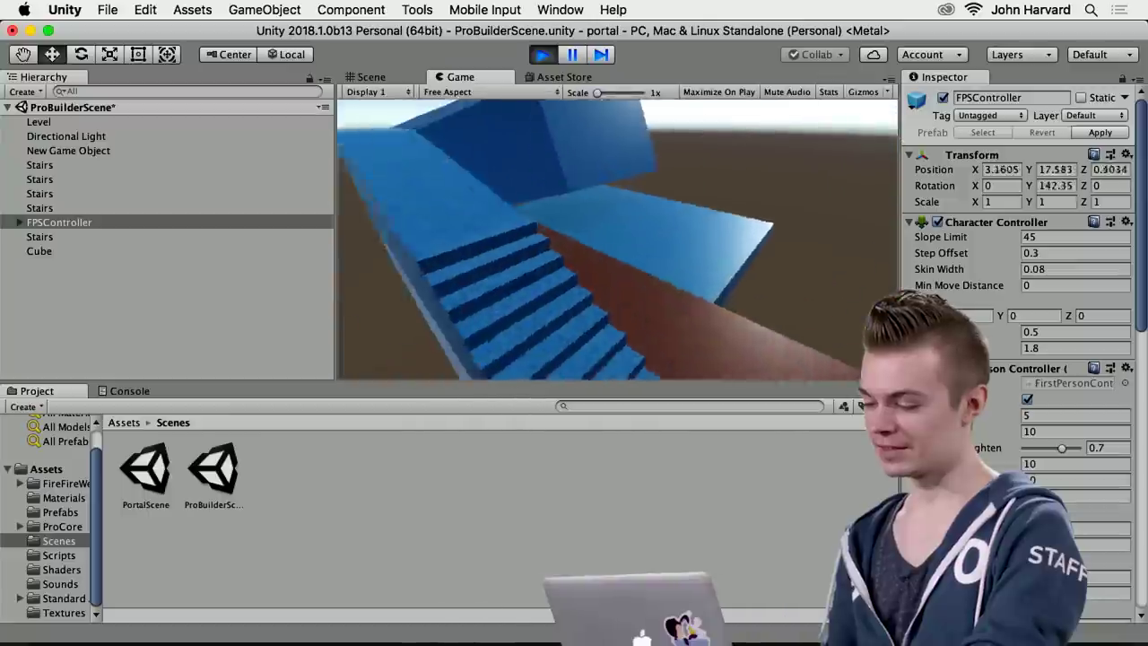
{"action": "key", "text": "w"}
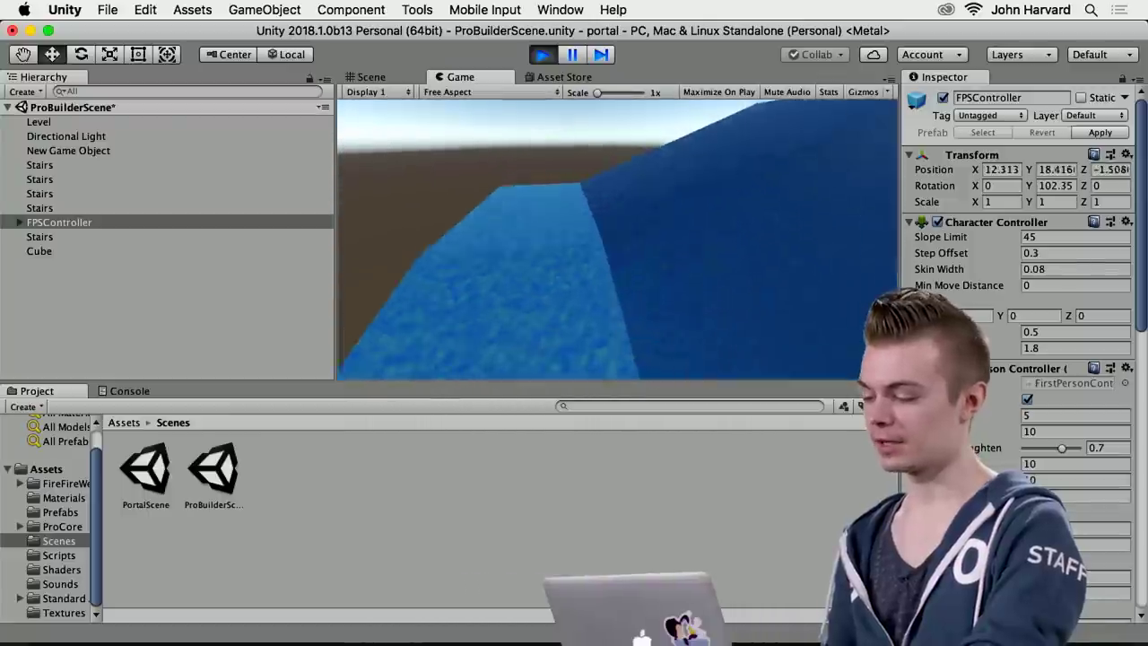
{"action": "key", "text": "w"}
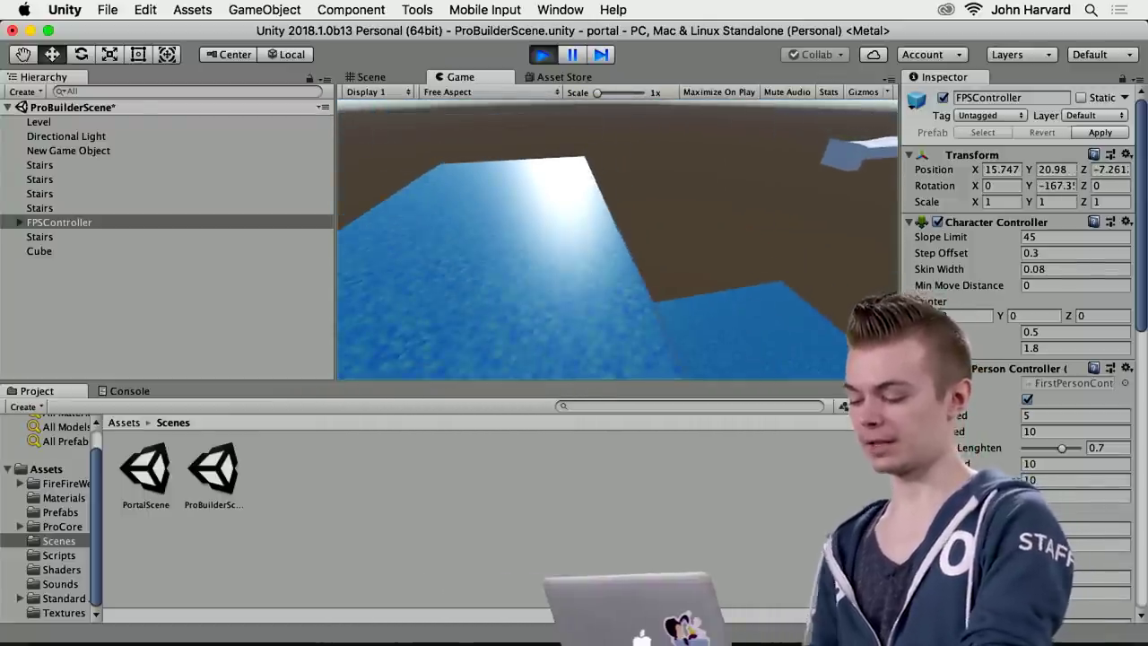
Stop Play mode and select the custom white block in the scene.
{"action": "key", "text": "super+p"}
{"action": "left_click_drag", "start_coordinate": [814, 285], "coordinate": [508, 299], "text": "alt"}
{"action": "left_click", "coordinate": [508, 299]}
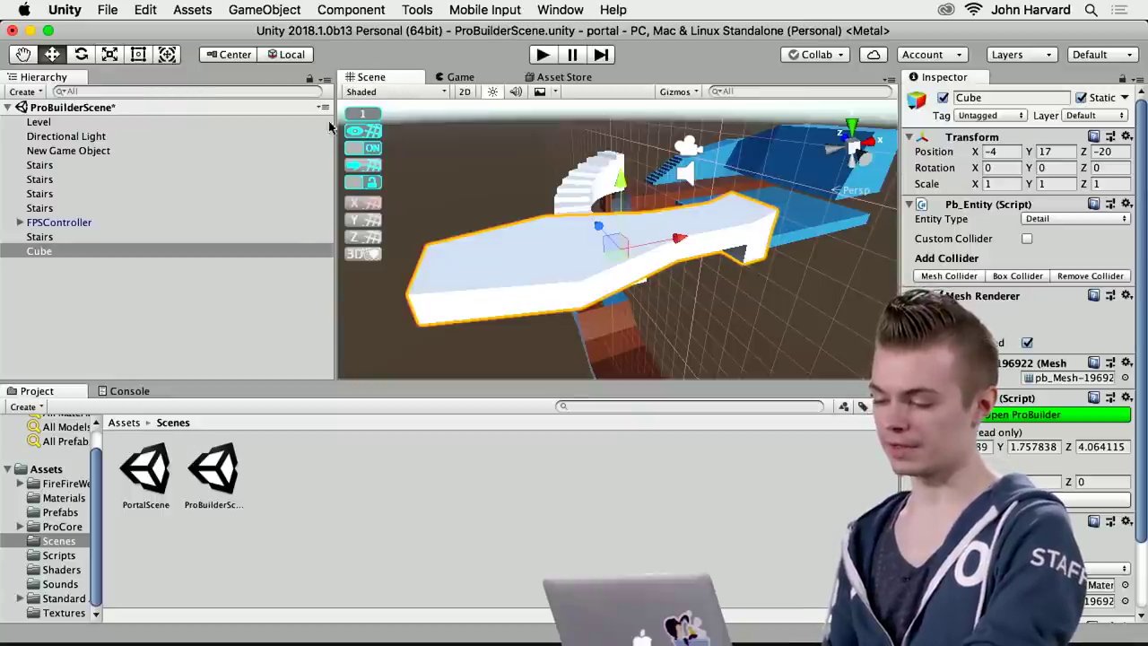
With the custom block selected, reopen the ProBuilder window and dock it between the Hierarchy and the Scene view.
{"action": "left_click_drag", "start_coordinate": [333, 142], "coordinate": [179, 157]}
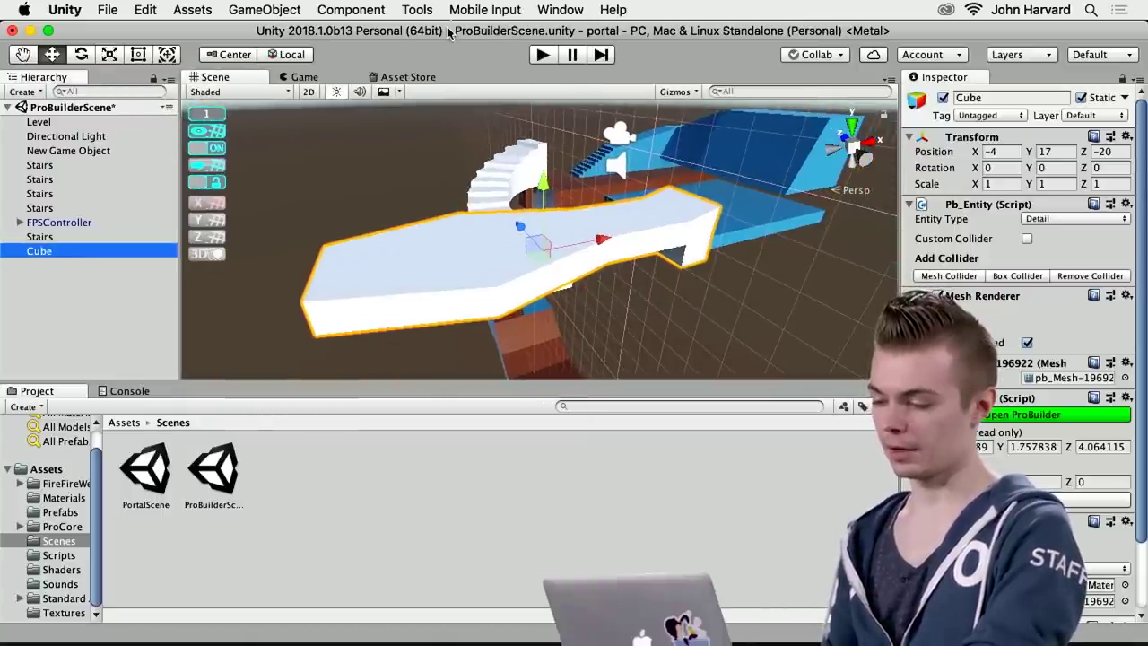
{"action": "left_click", "coordinate": [557, 10]}
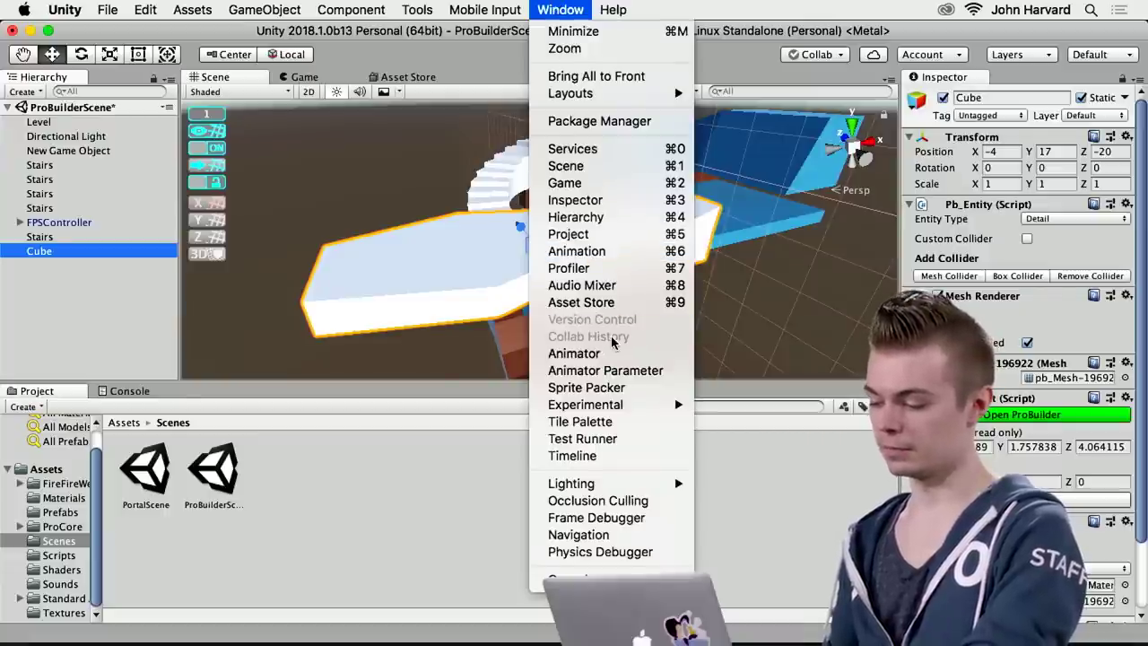
{"action": "mouse_move", "coordinate": [417, 10]}
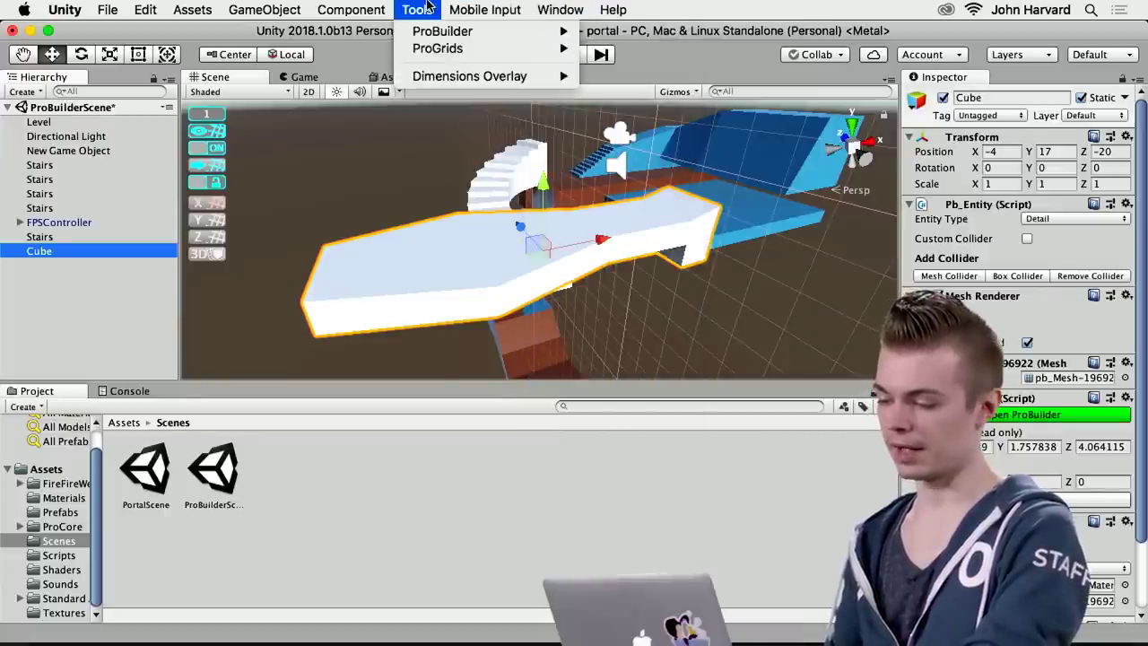
{"action": "mouse_move", "coordinate": [560, 38]}
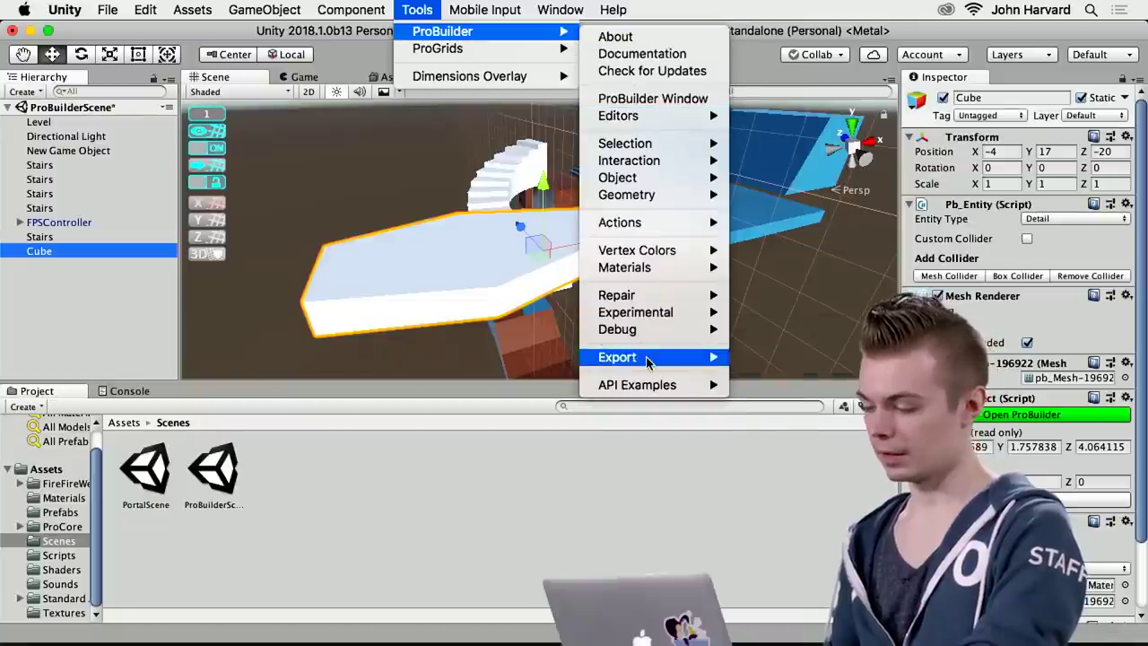
{"action": "mouse_move", "coordinate": [644, 360]}
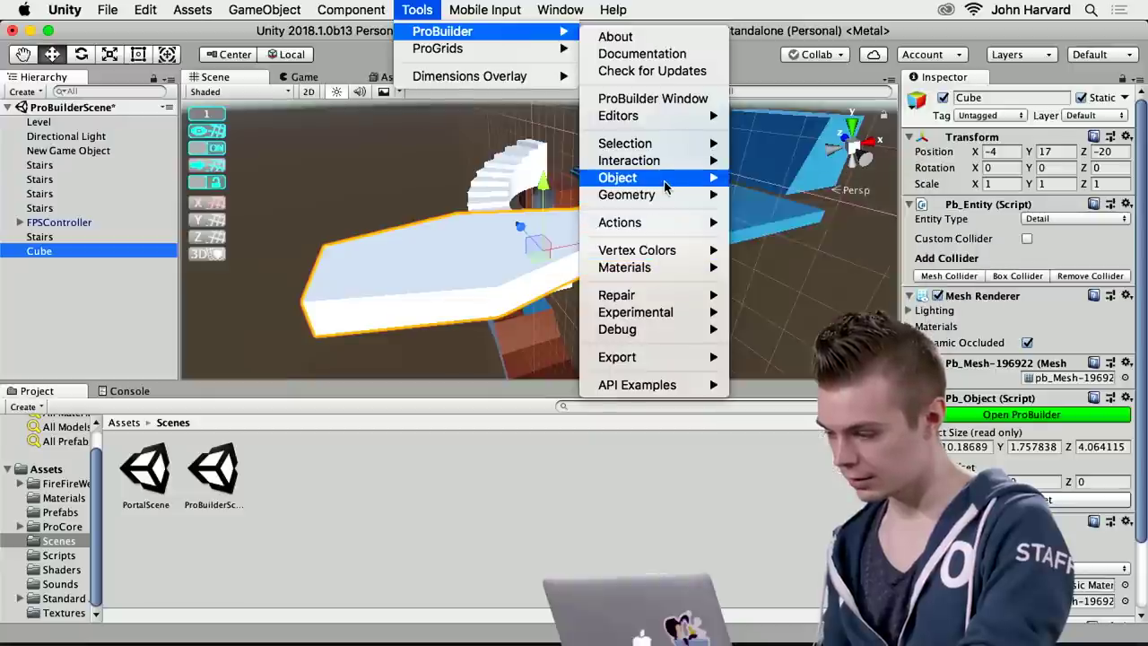
{"action": "left_click", "coordinate": [335, 241]}
{"action": "left_click", "coordinate": [51, 273]}
{"action": "left_click", "coordinate": [42, 249]}
{"action": "left_click", "coordinate": [475, 9]}
{"action": "mouse_move", "coordinate": [442, 32]}
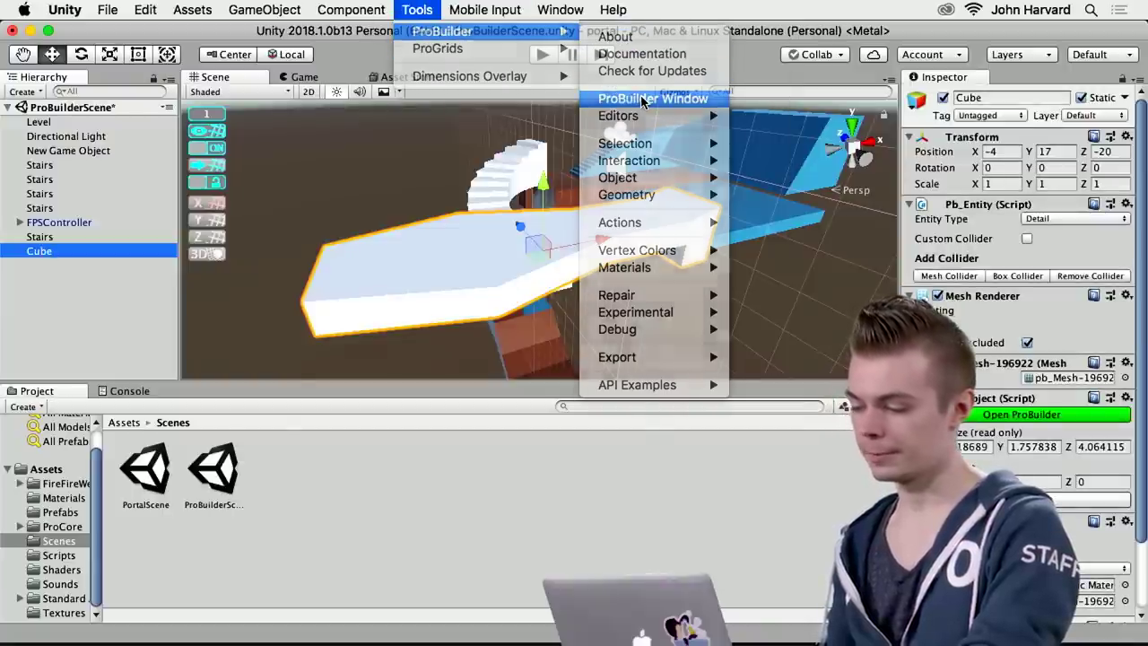
{"action": "left_click", "coordinate": [645, 98]}
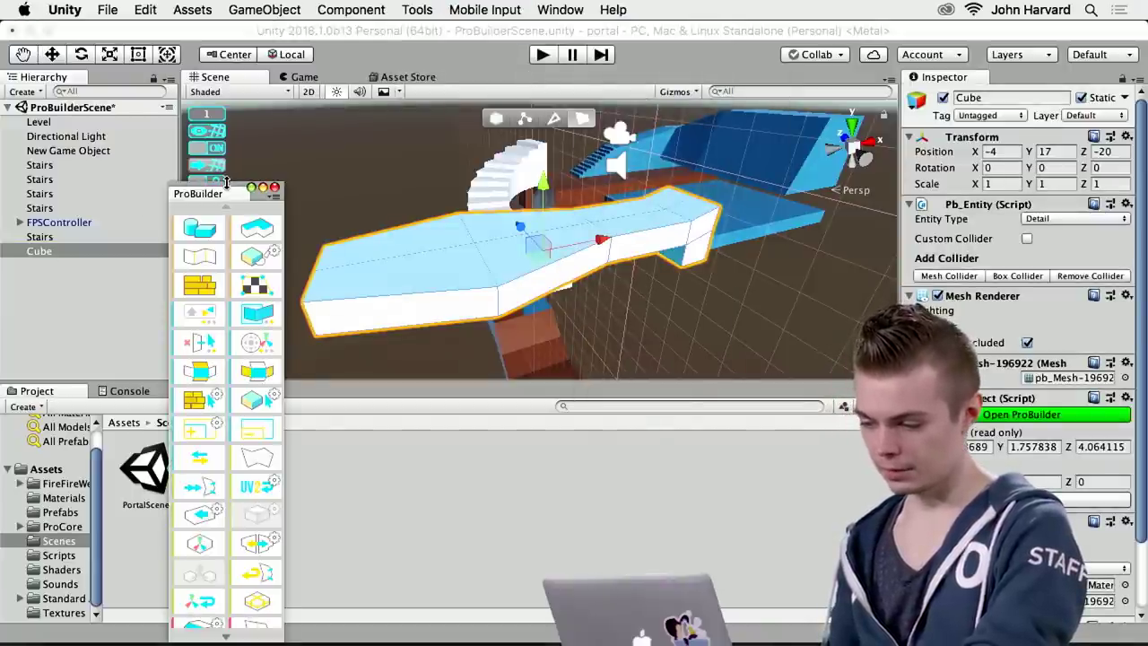
{"action": "left_click_drag", "start_coordinate": [225, 191], "coordinate": [239, 182]}
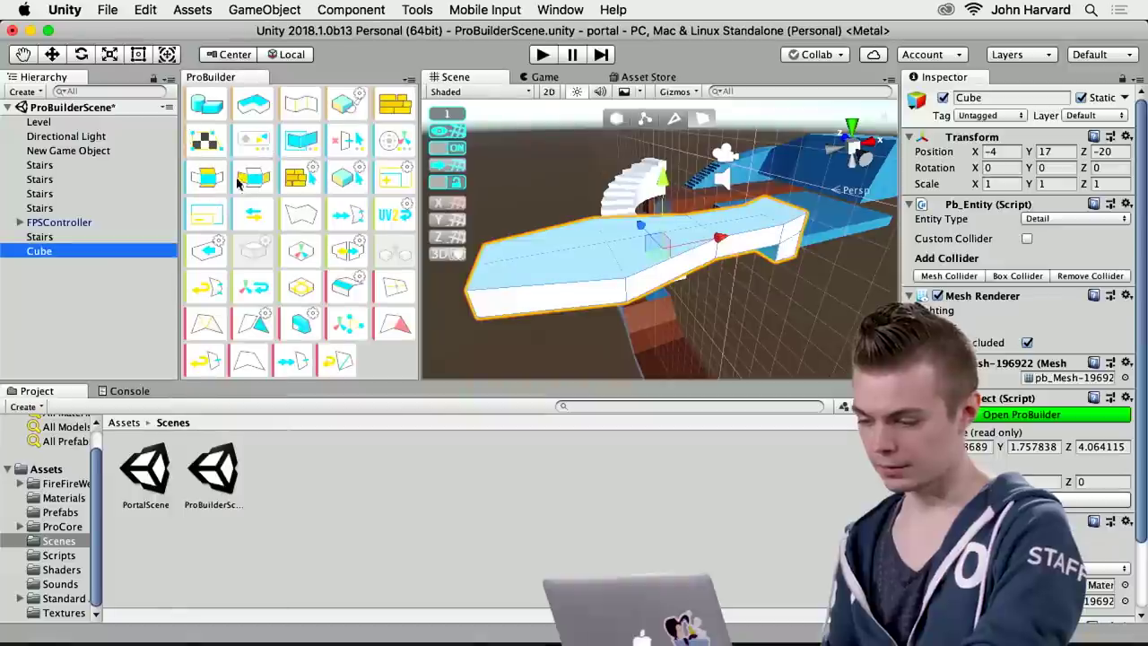
Show the ProBuilder tools as text instead of icons and flip the custom block's object normals inward.
{"action": "right_click", "coordinate": [383, 366]}
{"action": "left_click", "coordinate": [415, 430]}
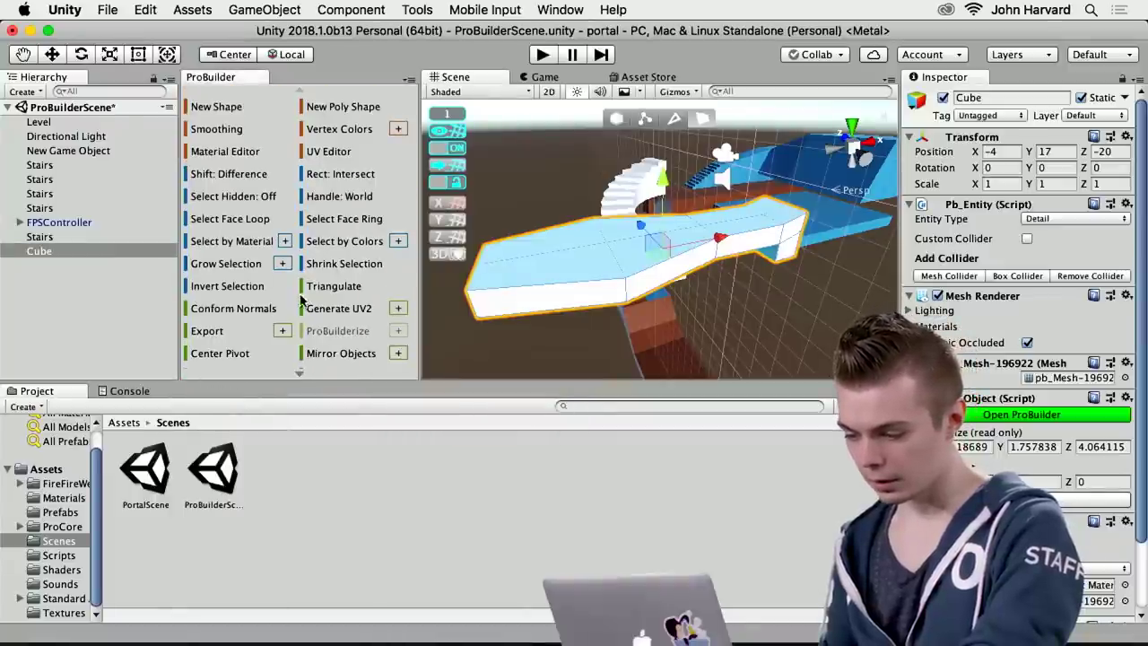
{"action": "left_click", "coordinate": [227, 287]}
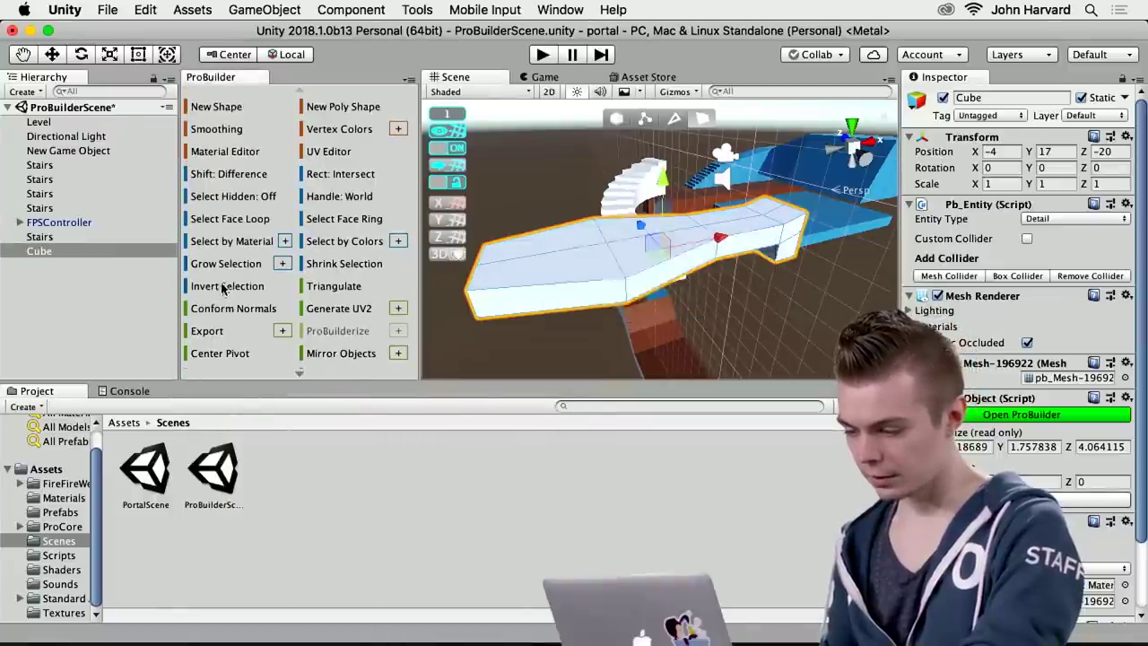
{"action": "scroll", "coordinate": [308, 211], "scroll_direction": "down", "scroll_amount": 5}
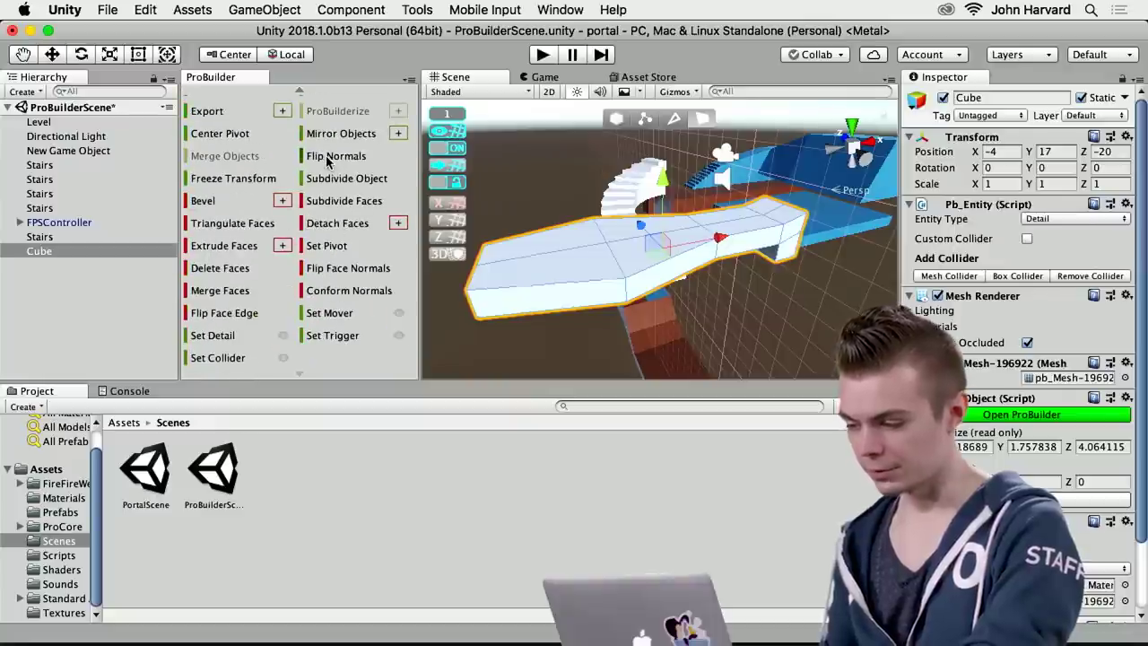
{"action": "left_click", "coordinate": [328, 157]}
Examine the inverted block's interior from within, then from outside through its see-through faces.
{"action": "left_click_drag", "start_coordinate": [634, 370], "coordinate": [340, 247], "text": "alt"}
{"action": "left_click_drag", "start_coordinate": [641, 289], "coordinate": [440, 271], "text": "alt"}
{"action": "left_click_drag", "start_coordinate": [679, 295], "coordinate": [511, 288], "text": "alt"}
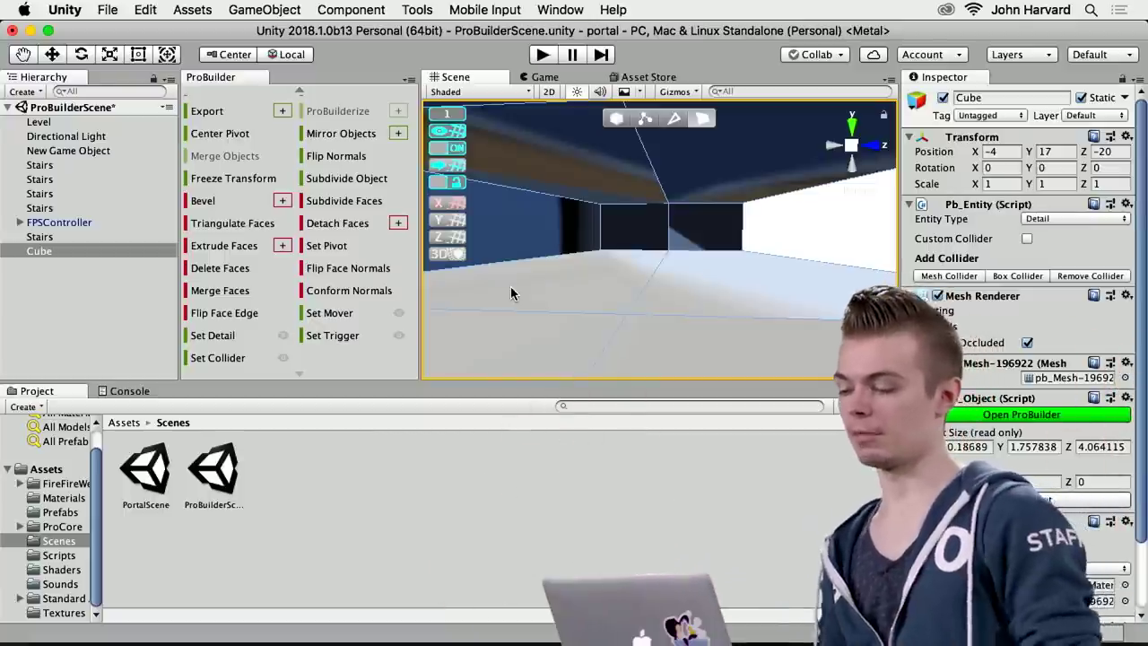
{"action": "left_click_drag", "start_coordinate": [681, 269], "coordinate": [812, 313], "text": "alt"}
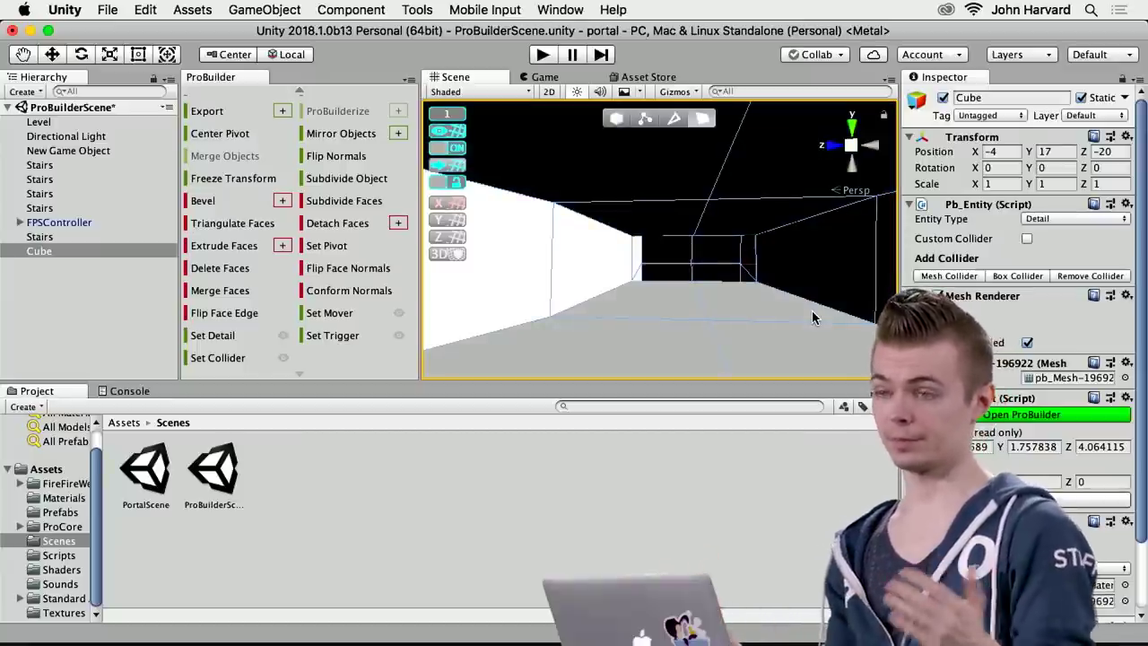
{"action": "right_click_drag", "start_coordinate": [742, 316], "coordinate": [776, 329]}
{"action": "key", "text": "d"}
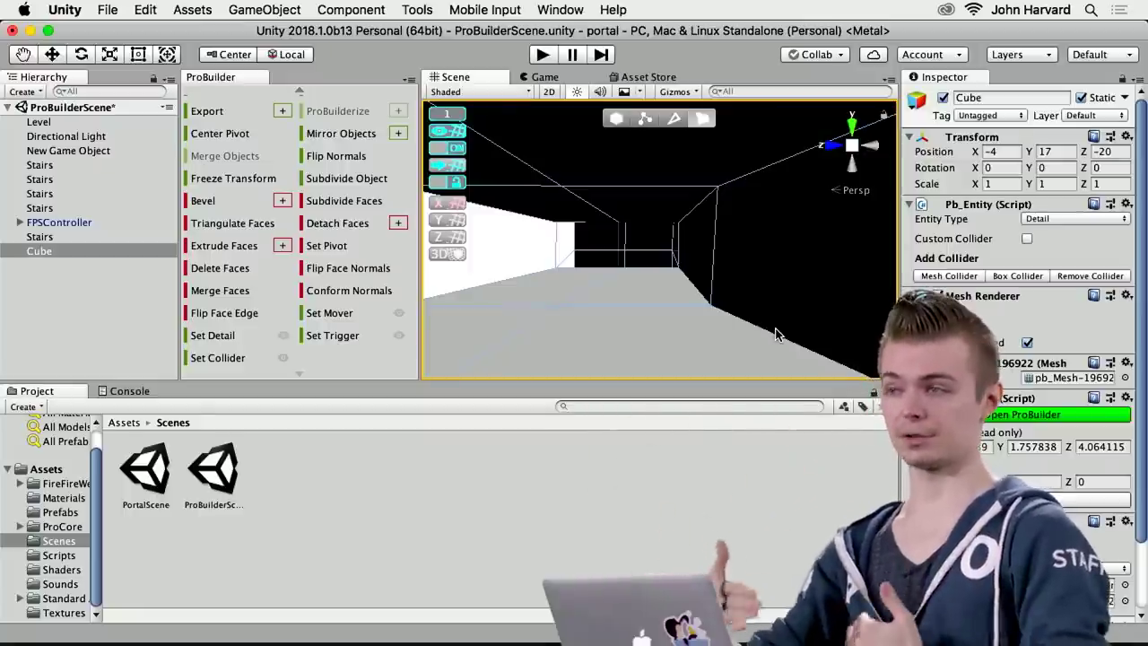
{"action": "key", "text": "s"}
{"action": "right_click_drag", "start_coordinate": [710, 341], "coordinate": [581, 327]}
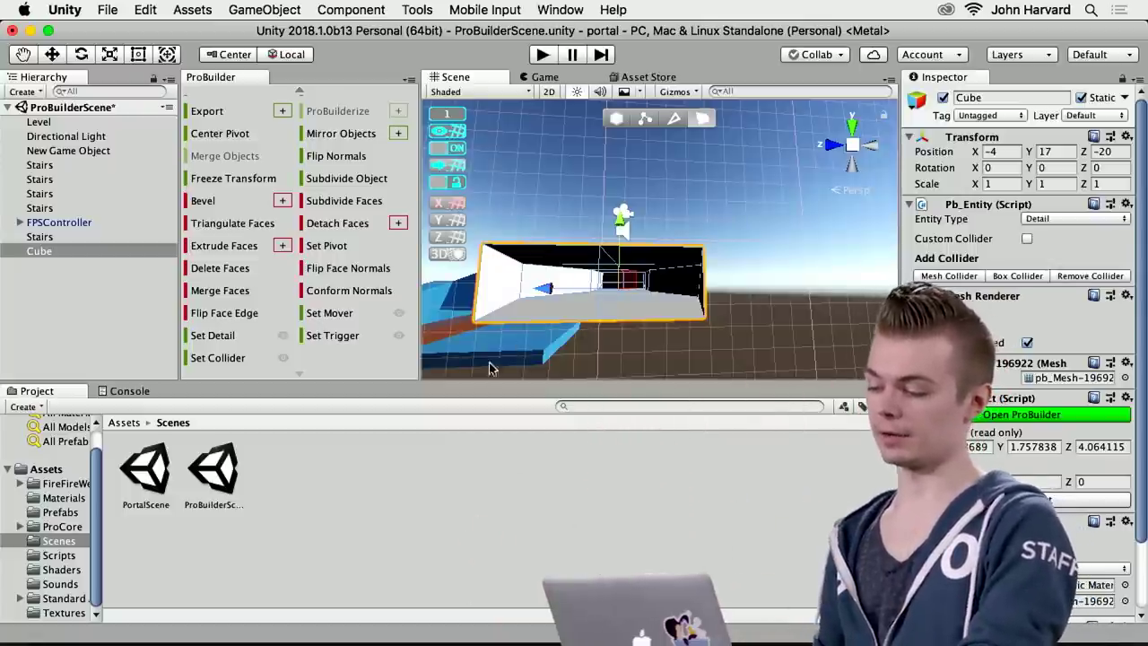
{"action": "left_click_drag", "start_coordinate": [698, 296], "coordinate": [677, 309], "text": "alt"}
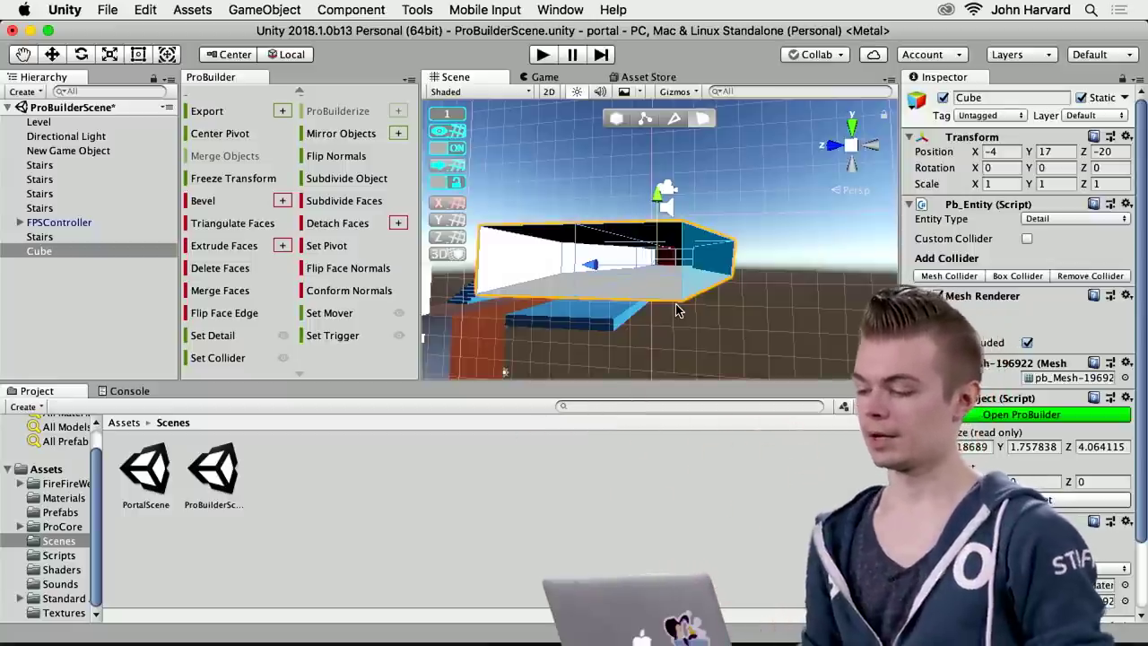
{"action": "left_click_drag", "start_coordinate": [666, 288], "coordinate": [728, 256], "text": "alt"}
{"action": "scroll", "coordinate": [728, 256], "scroll_direction": "up", "scroll_amount": 4}
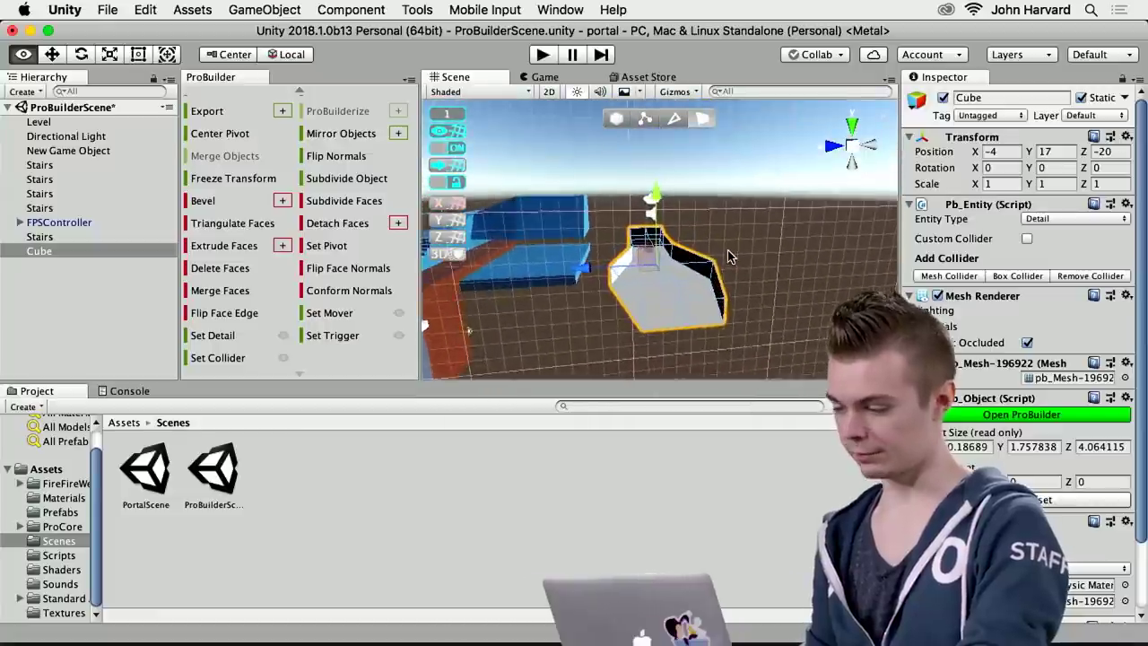
Toggle the block's object normals outward, inward again for comparison, and finally back outward.
{"action": "left_click", "coordinate": [331, 157]}
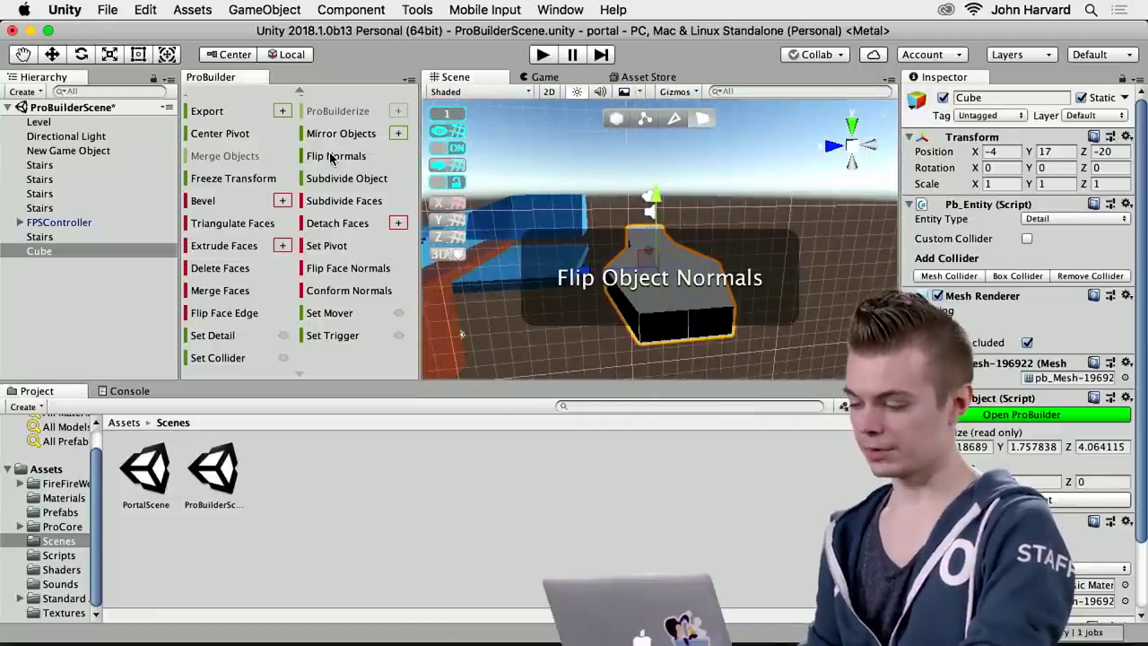
{"action": "left_click_drag", "start_coordinate": [627, 296], "coordinate": [706, 325], "text": "alt"}
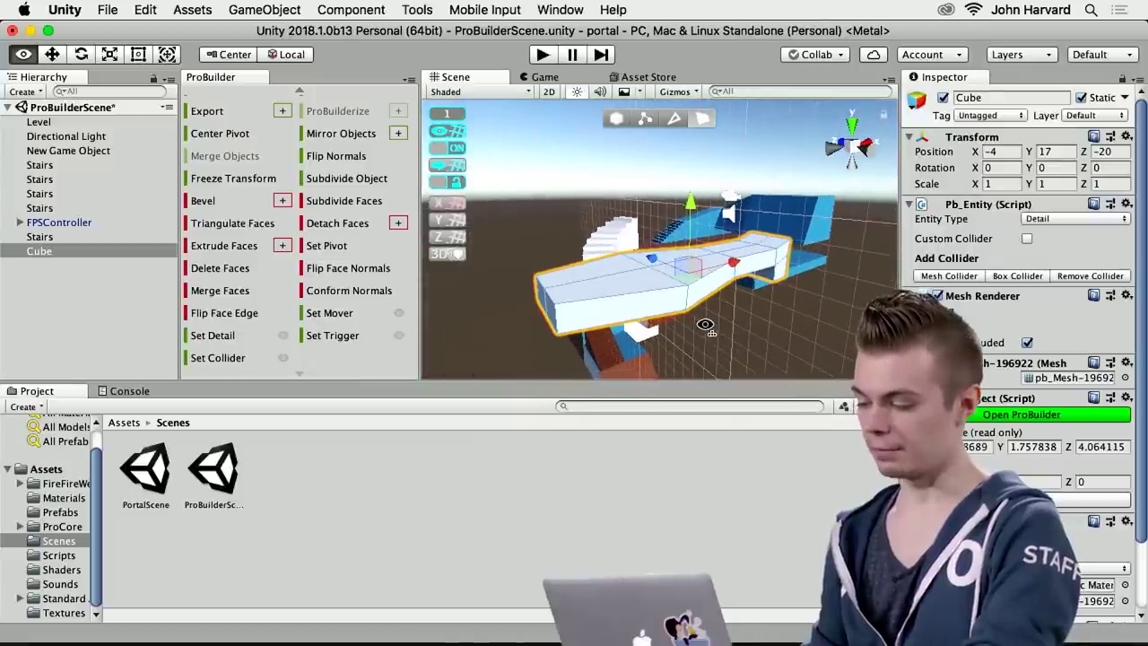
{"action": "left_click", "coordinate": [332, 158]}
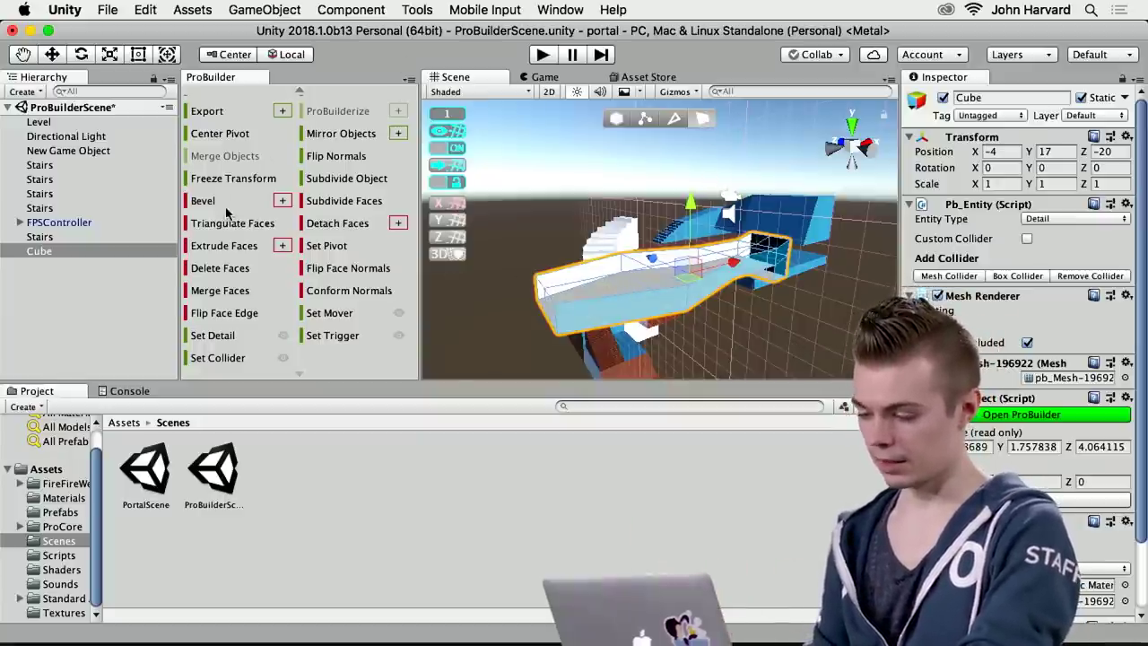
{"action": "left_click", "coordinate": [324, 157]}
Select the top faces along the full length of the custom block.
{"action": "left_click_drag", "start_coordinate": [607, 295], "coordinate": [649, 302], "text": "alt"}
{"action": "left_click", "coordinate": [640, 294]}
{"action": "left_click", "coordinate": [564, 298]}
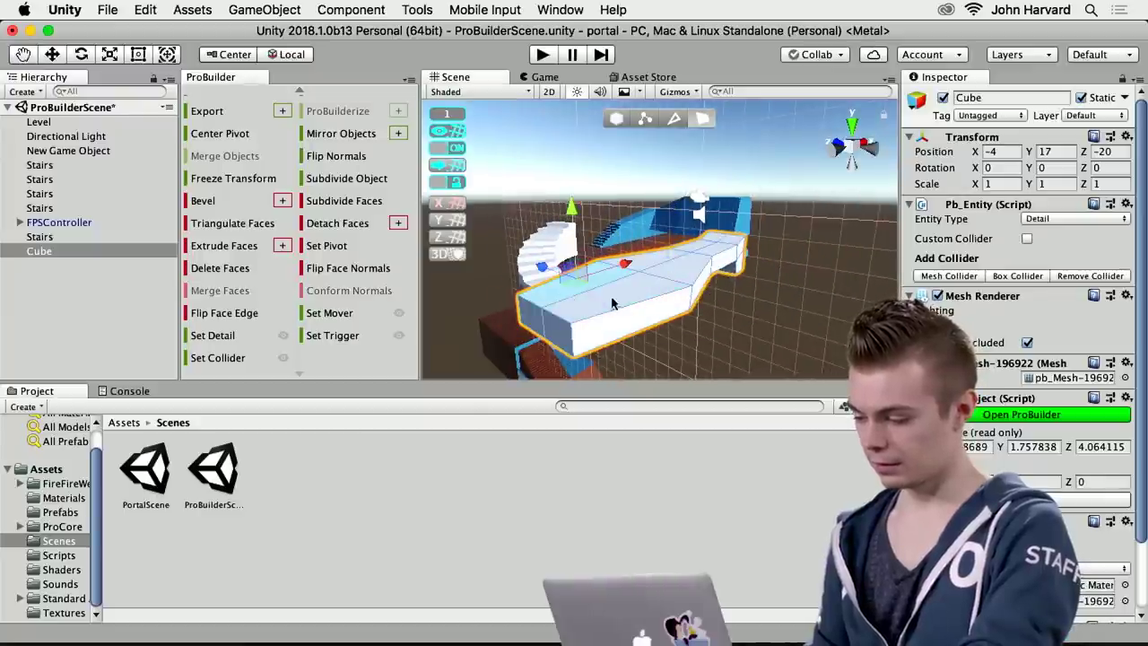
{"action": "left_click", "coordinate": [658, 281]}
{"action": "left_click", "coordinate": [619, 279]}
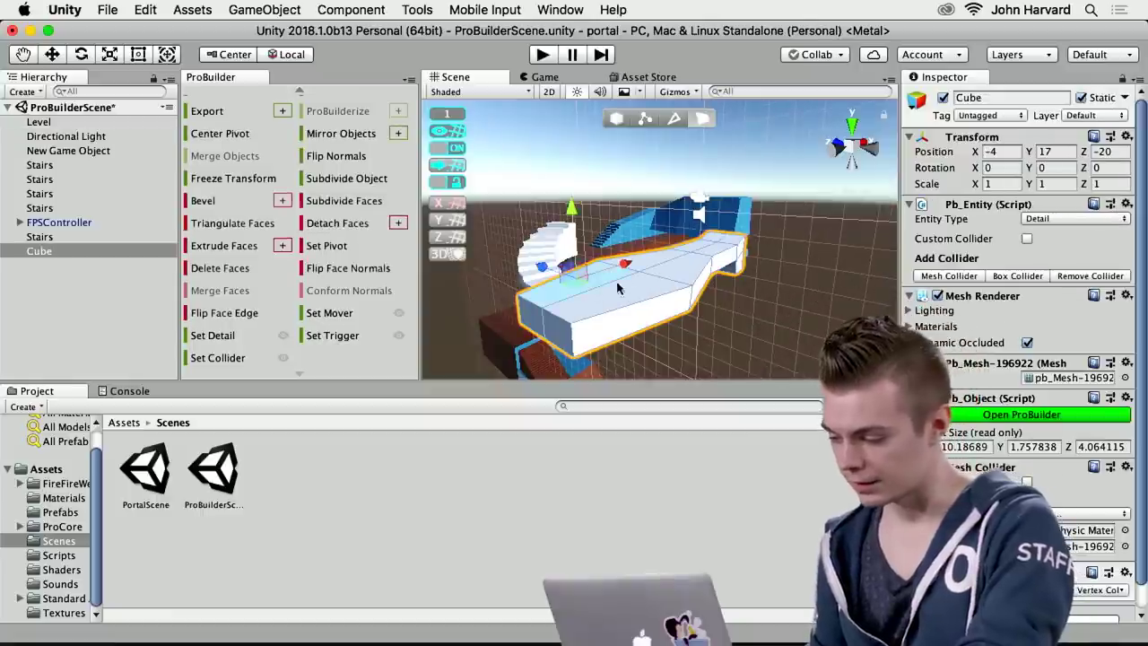
{"action": "left_click", "coordinate": [645, 262]}
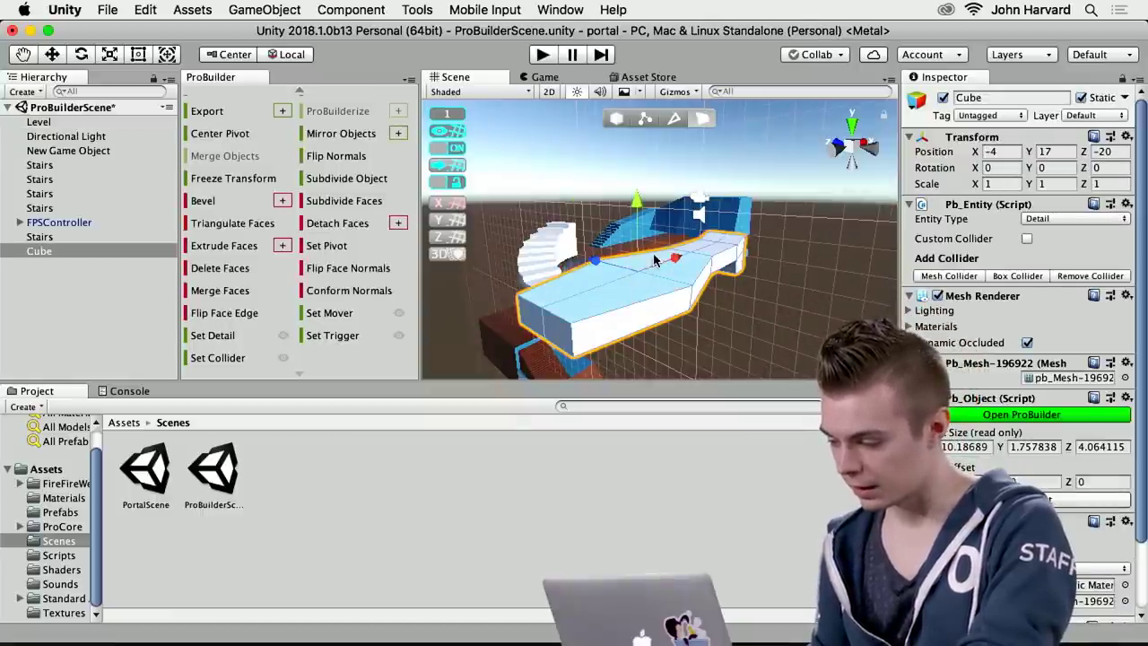
{"action": "left_click_drag", "start_coordinate": [722, 256], "coordinate": [618, 259], "text": "alt"}
{"action": "left_click", "coordinate": [645, 256], "text": "shift"}
{"action": "left_click", "coordinate": [728, 253], "text": "shift"}
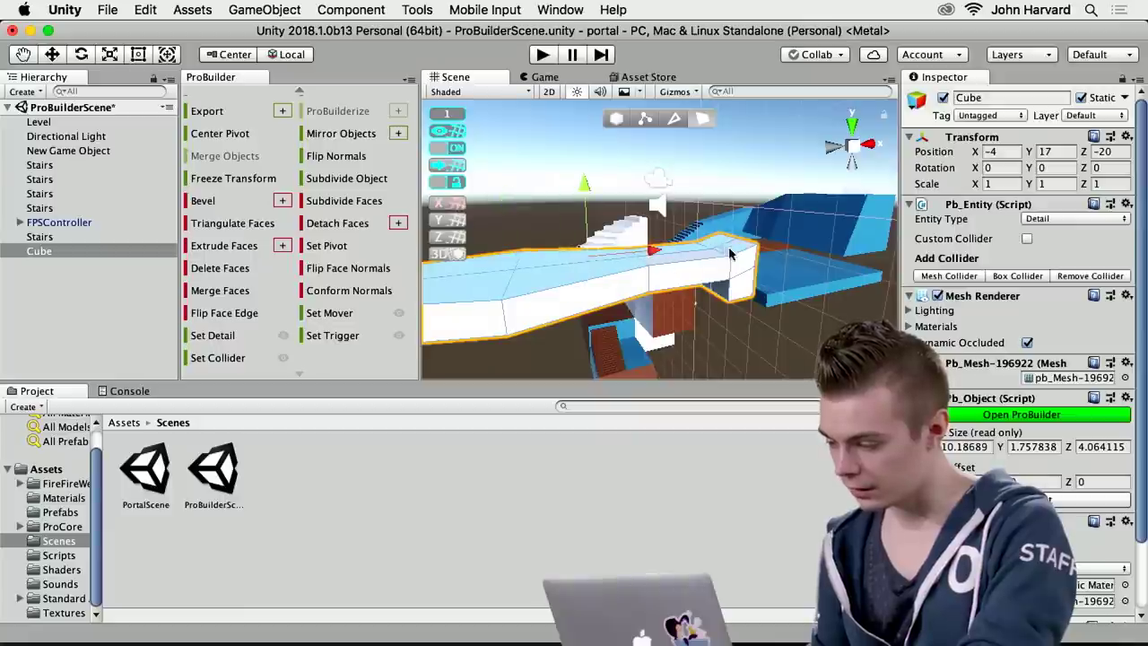
Extrude the selected top faces straight up until the block is 5 units high.
{"action": "left_click_drag", "start_coordinate": [578, 251], "coordinate": [829, 332], "text": "alt"}
{"action": "left_click_drag", "start_coordinate": [627, 332], "coordinate": [852, 345], "text": "alt"}
{"action": "left_click_drag", "start_coordinate": [683, 351], "coordinate": [778, 343], "text": "alt"}
{"action": "scroll", "coordinate": [776, 347], "scroll_direction": "down", "scroll_amount": 4}
{"action": "left_click_drag", "start_coordinate": [654, 200], "coordinate": [652, 109], "text": "shift"}
Flip the heightened block's object normals inward to turn it into a hollow room.
{"action": "left_click_drag", "start_coordinate": [717, 244], "coordinate": [555, 255], "text": "alt"}
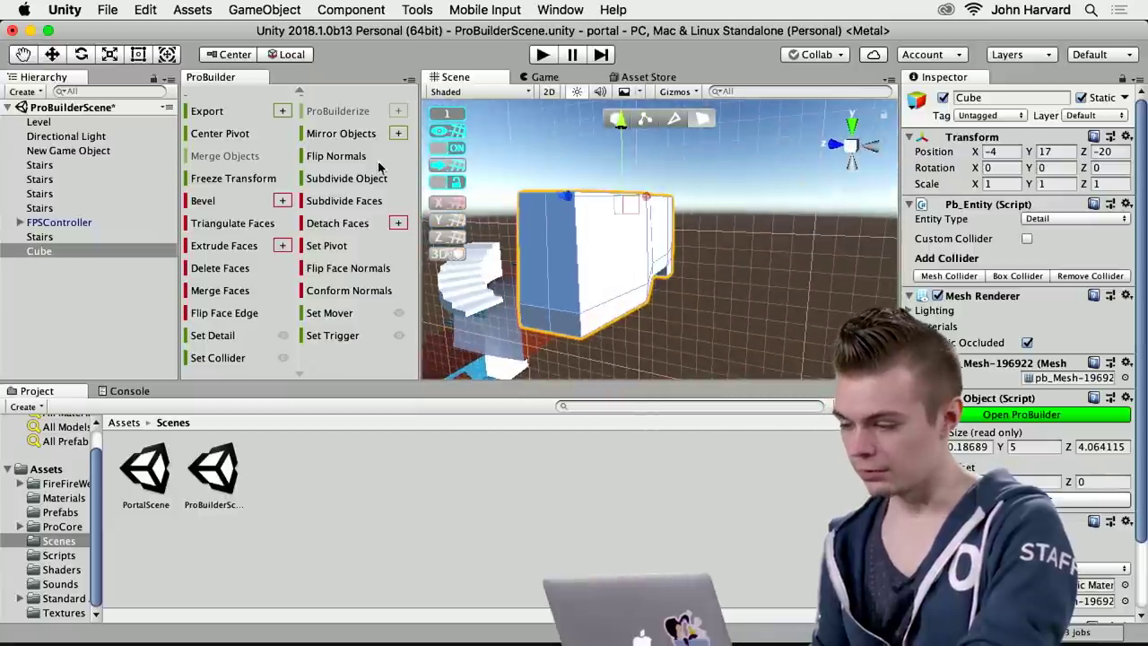
{"action": "left_click", "coordinate": [321, 156]}
{"action": "left_click_drag", "start_coordinate": [717, 321], "coordinate": [475, 289], "text": "alt"}
Focus the view on the FPSController inside the room and run the scene in Play mode.
{"action": "double_click", "coordinate": [59, 222]}
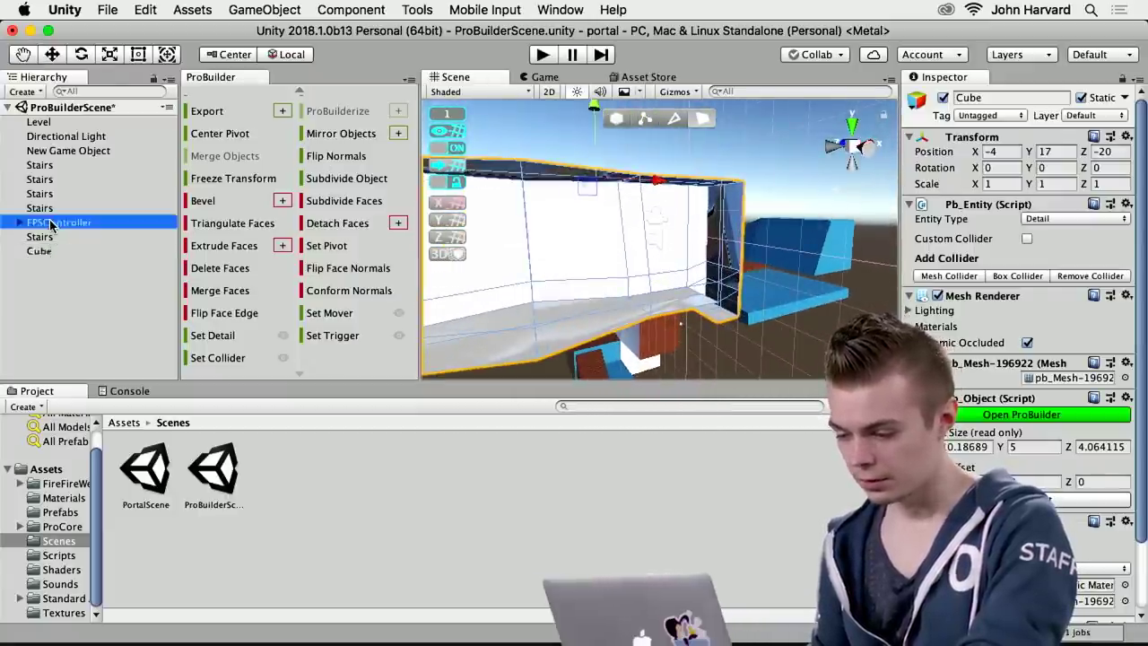
{"action": "left_click_drag", "start_coordinate": [826, 288], "coordinate": [940, 281], "text": "alt"}
{"action": "left_click", "coordinate": [541, 55]}
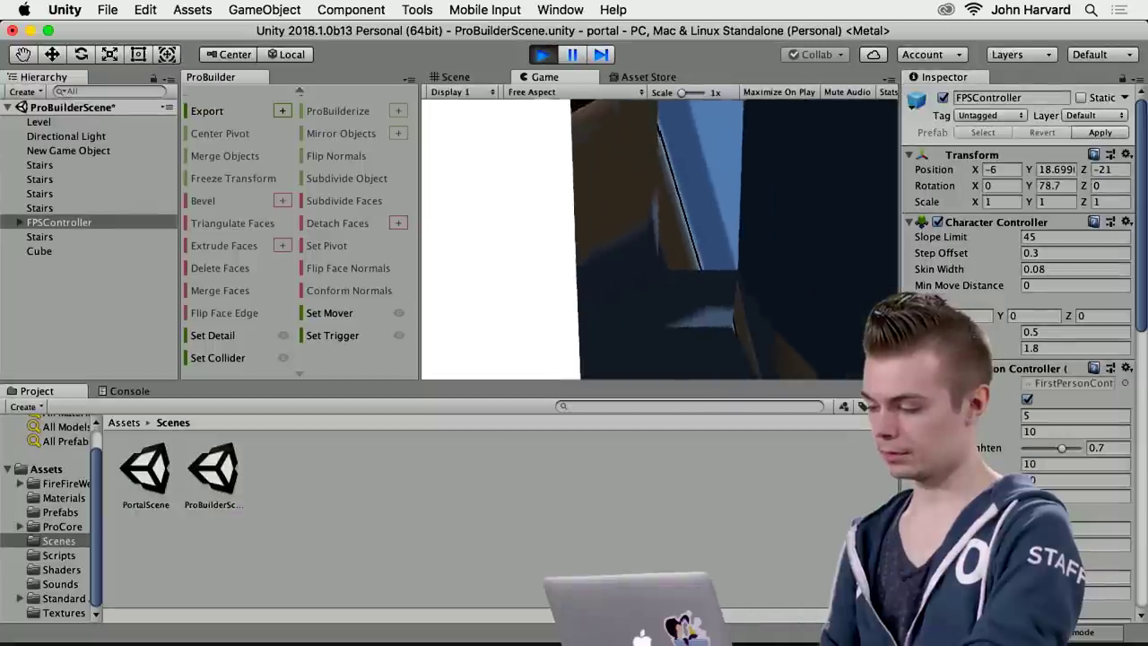
Walk the character back and forth inside the hollow room, then exit Play mode.
{"action": "key", "text": "w"}
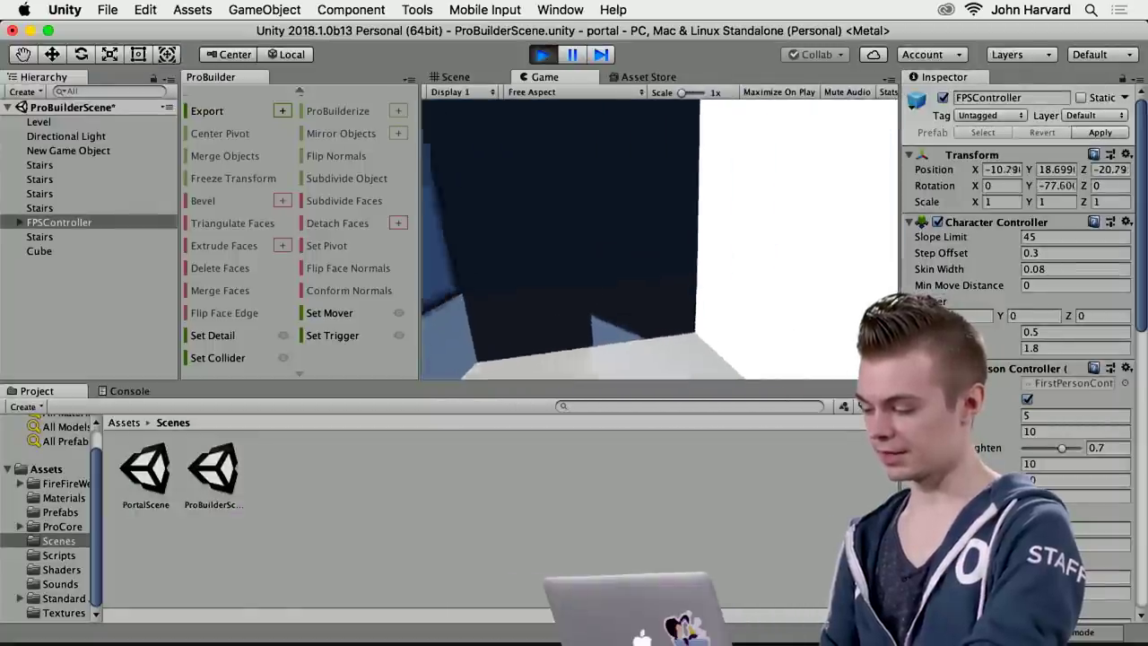
{"action": "key", "text": "w"}
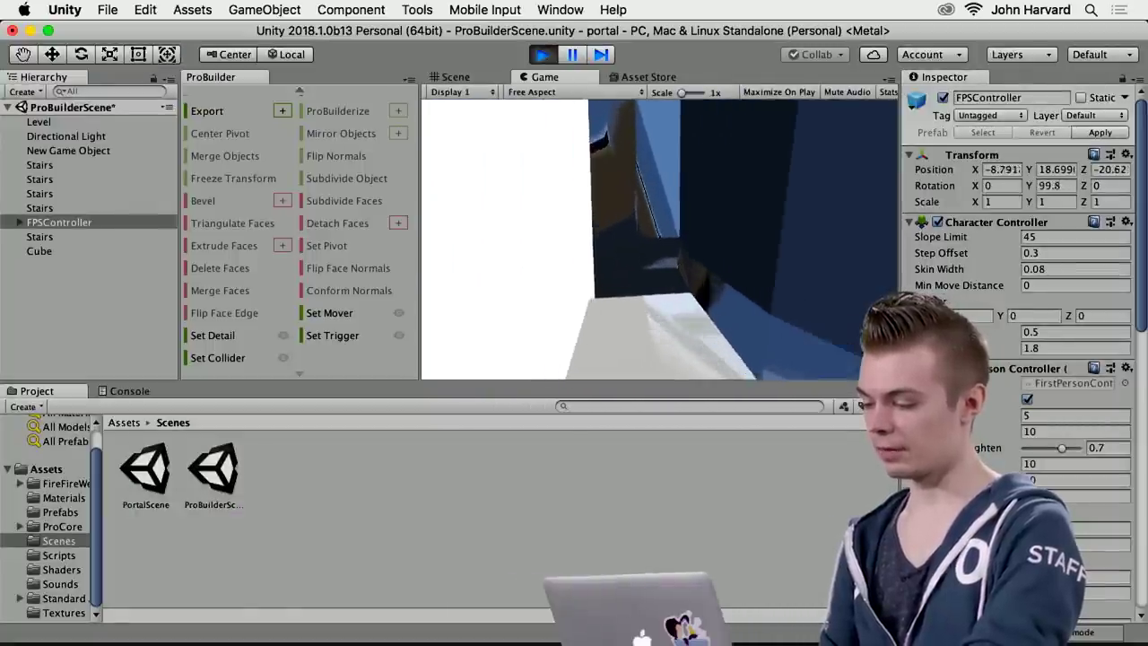
{"action": "key", "text": "w"}
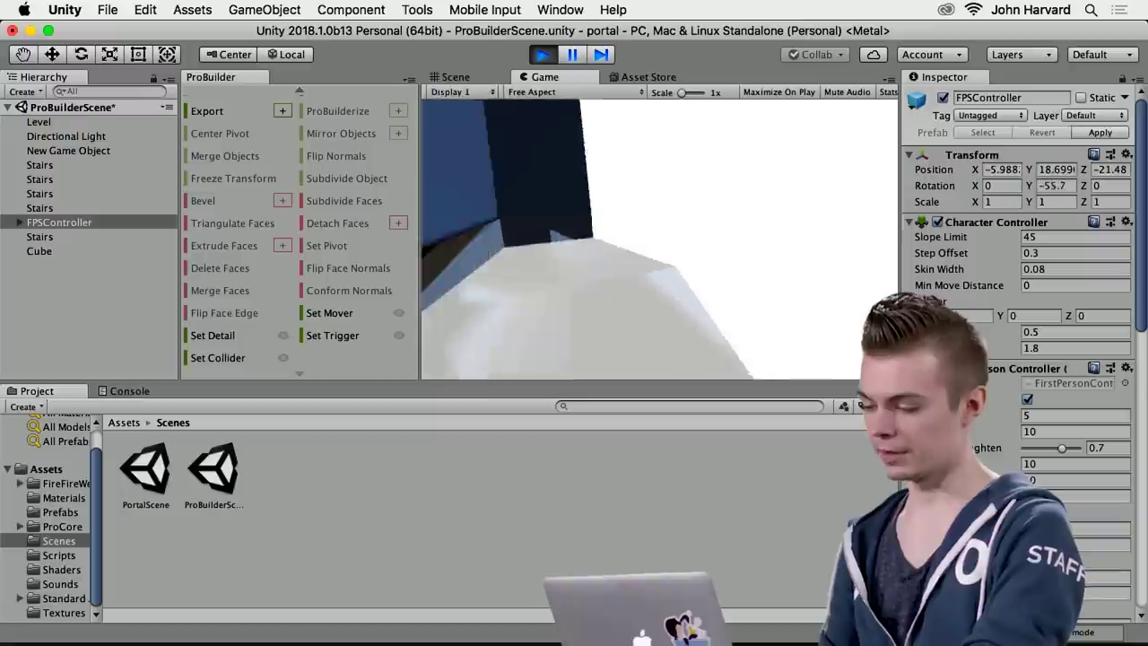
{"action": "key", "text": "w"}
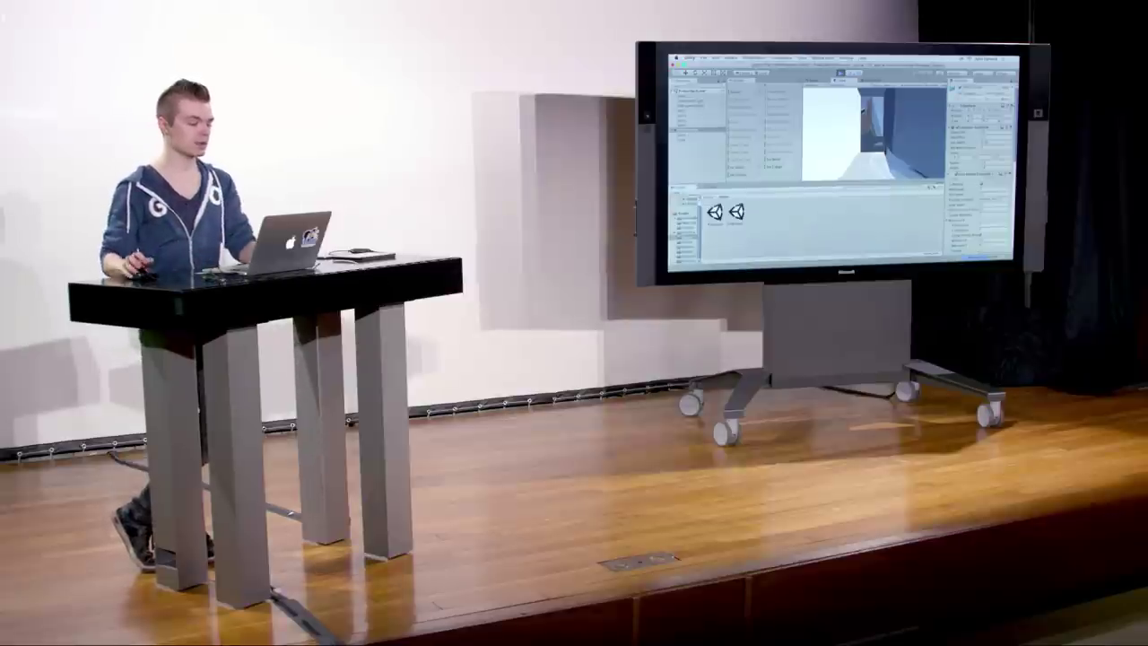
{"action": "key", "text": "super+p"}
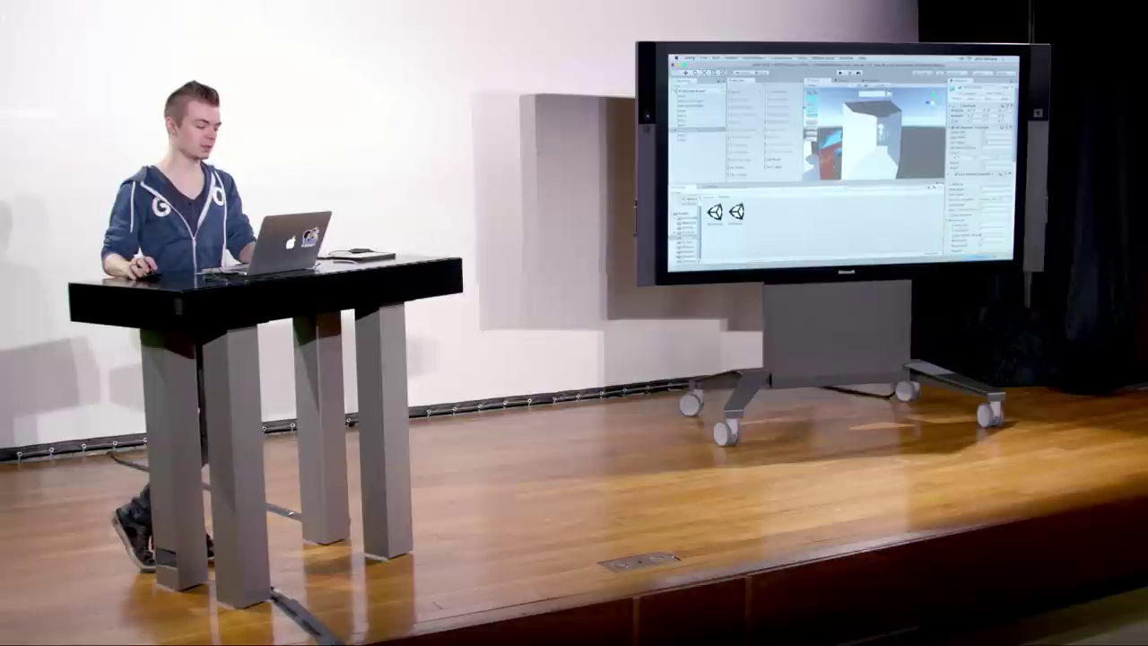
Open ProBuilder's Material Editor and move its window clear of the block in the Scene view.
{"action": "scroll", "coordinate": [782, 169], "scroll_direction": "up", "scroll_amount": 5}
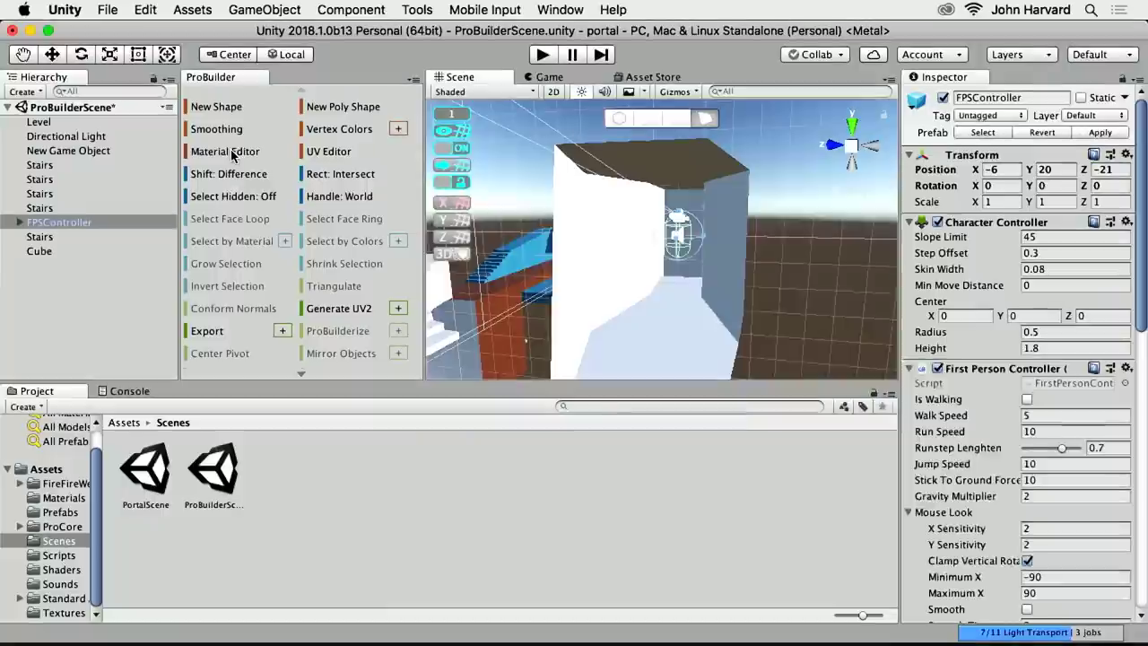
{"action": "left_click", "coordinate": [229, 152]}
{"action": "left_click_drag", "start_coordinate": [811, 353], "coordinate": [817, 286]}
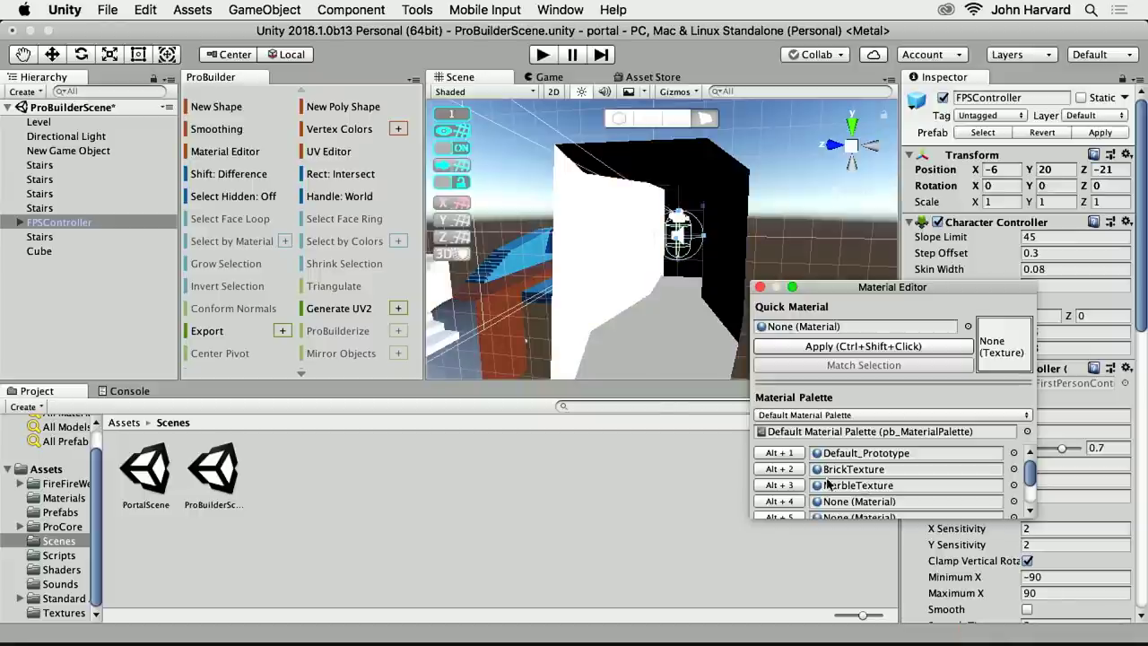
Apply the palette's BrickTexture material to the selected wall faces of the hollow cube room.
{"action": "left_click", "coordinate": [643, 376]}
{"action": "left_click_drag", "start_coordinate": [640, 340], "coordinate": [555, 342], "text": "alt"}
{"action": "left_click", "coordinate": [547, 288]}
{"action": "left_click_drag", "start_coordinate": [660, 280], "coordinate": [727, 438], "text": "alt"}
{"action": "left_click", "coordinate": [780, 470]}
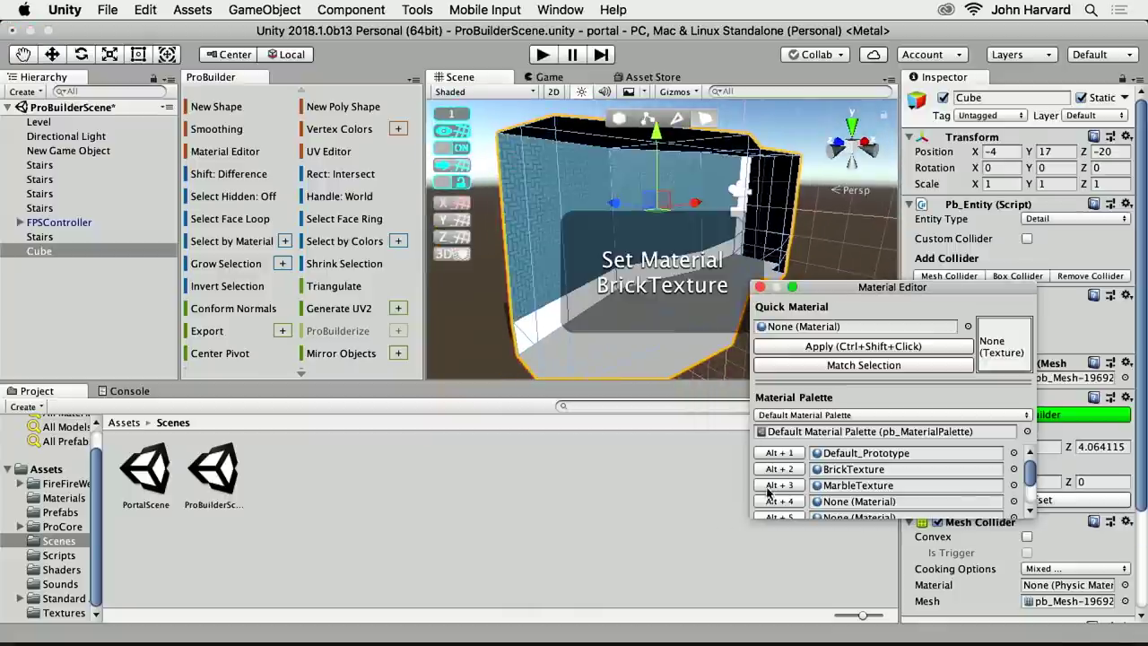
{"action": "left_click_drag", "start_coordinate": [573, 360], "coordinate": [690, 191], "text": "alt"}
{"action": "left_click_drag", "start_coordinate": [731, 240], "coordinate": [533, 275], "text": "alt"}
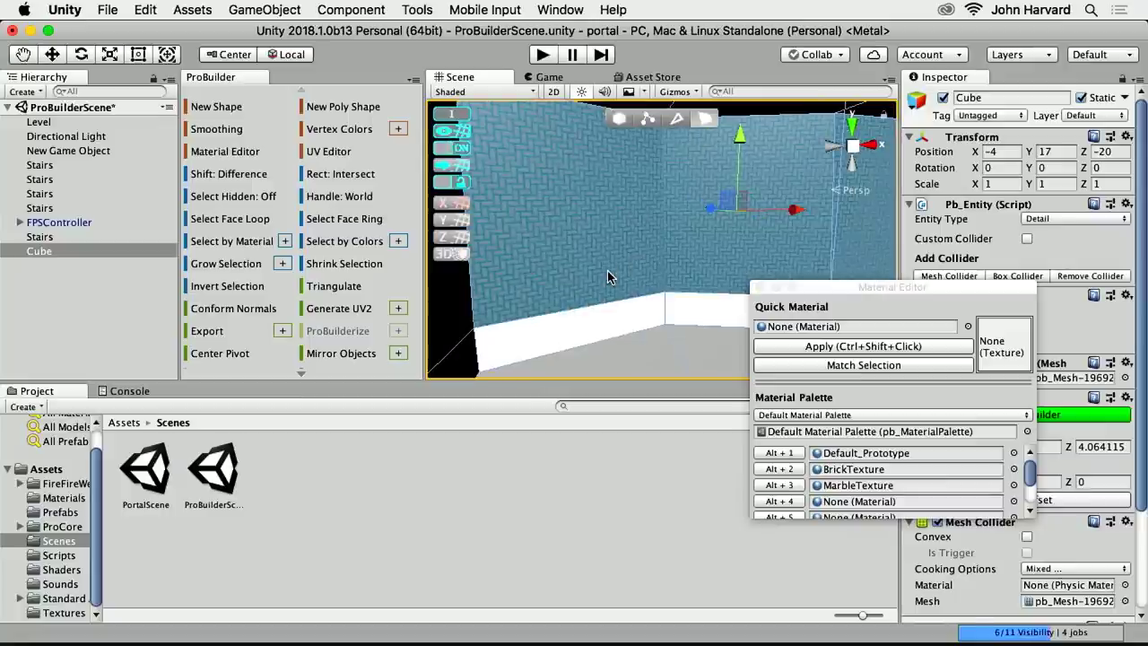
Open the UV Editor for the cube, enlarge its window, and bring the whole UV layout into view with nothing selected.
{"action": "left_click", "coordinate": [316, 153]}
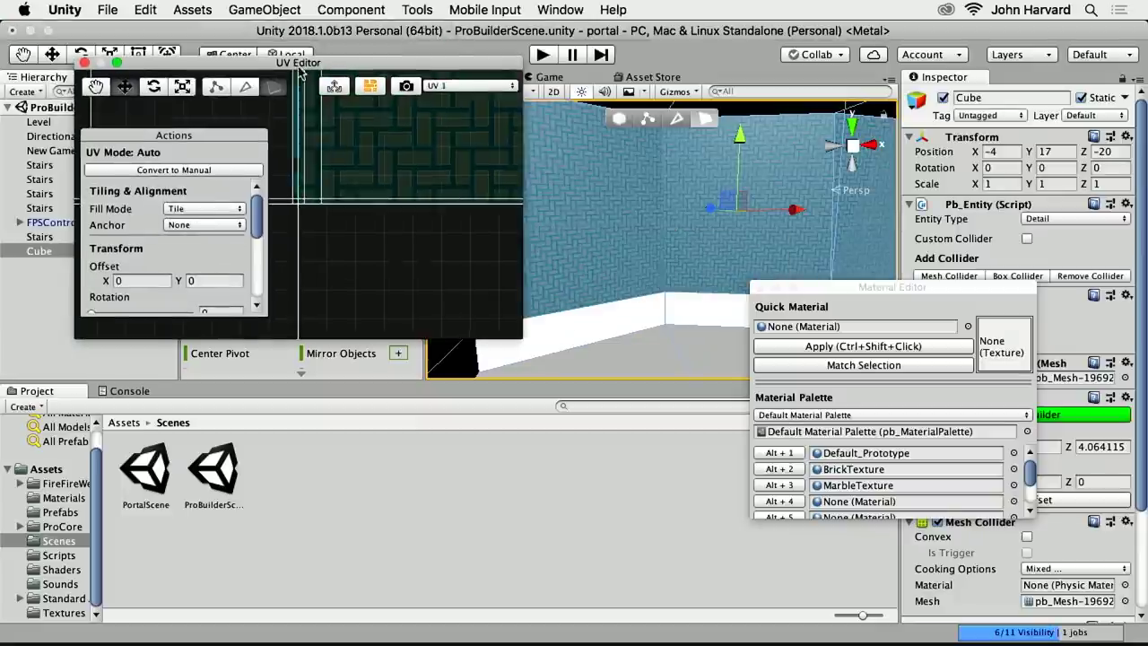
{"action": "left_click_drag", "start_coordinate": [521, 338], "coordinate": [733, 582]}
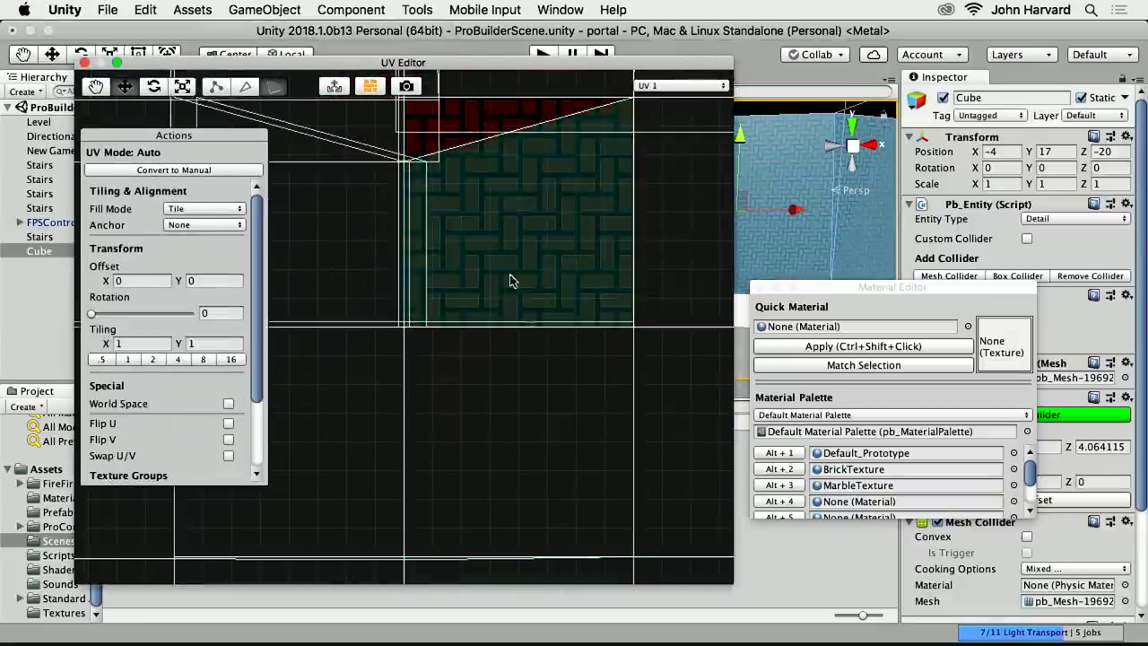
{"action": "scroll", "coordinate": [528, 323], "scroll_direction": "down", "scroll_amount": 10}
{"action": "right_click", "coordinate": [403, 381]}
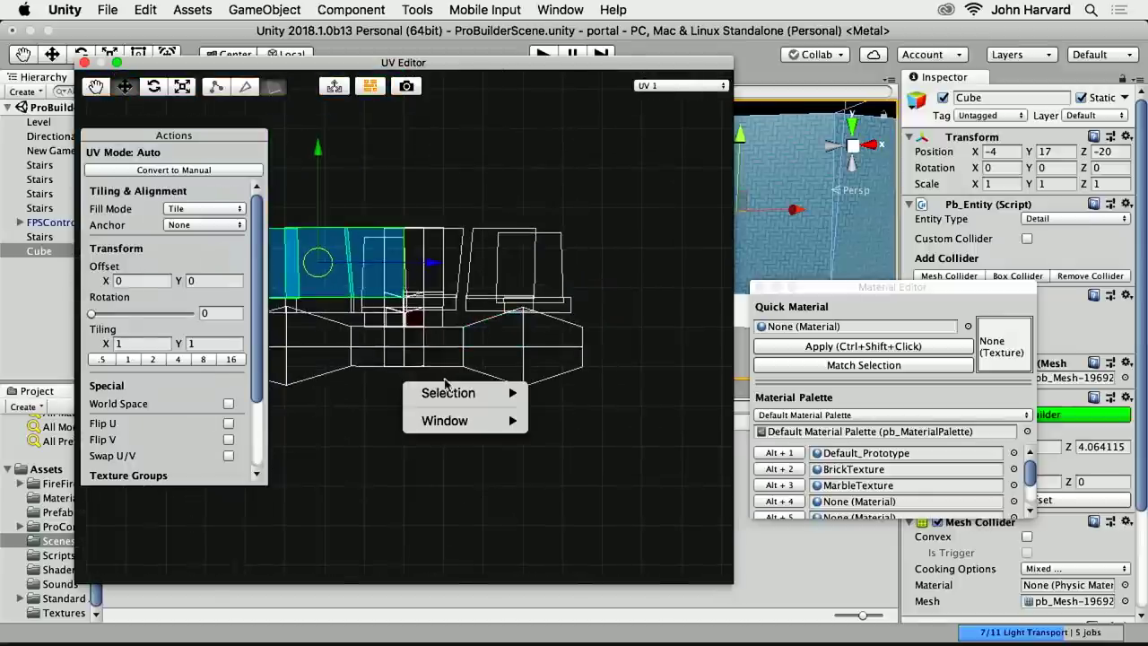
{"action": "left_click", "coordinate": [387, 442]}
{"action": "left_click_drag", "start_coordinate": [368, 417], "coordinate": [430, 419]}
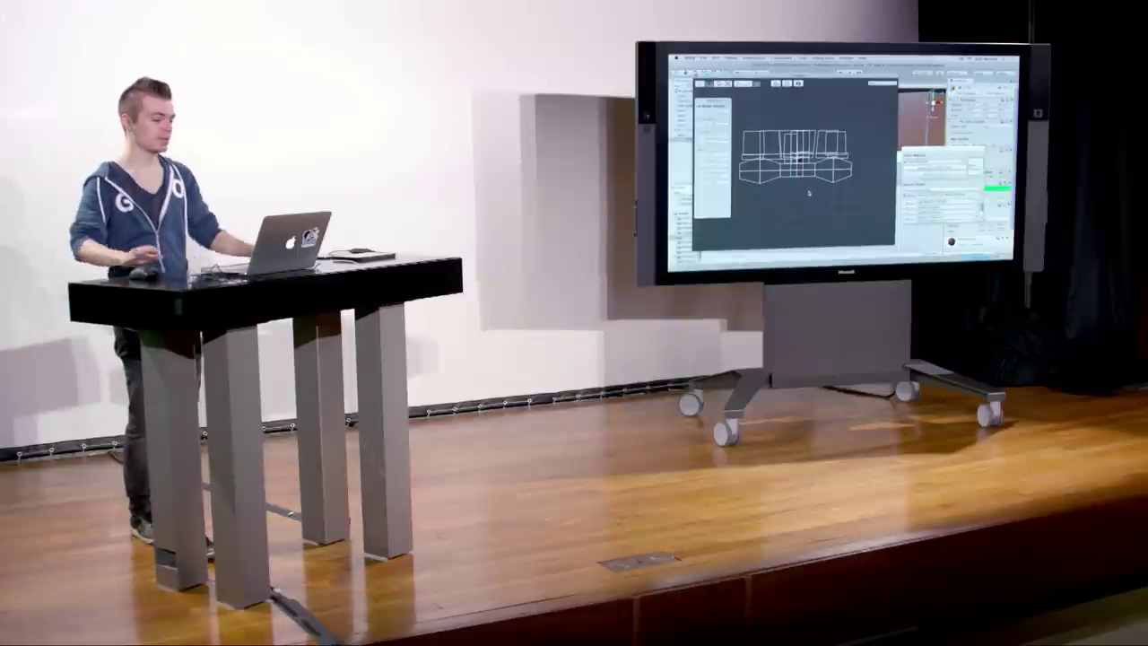
{"action": "left_click", "coordinate": [765, 176]}
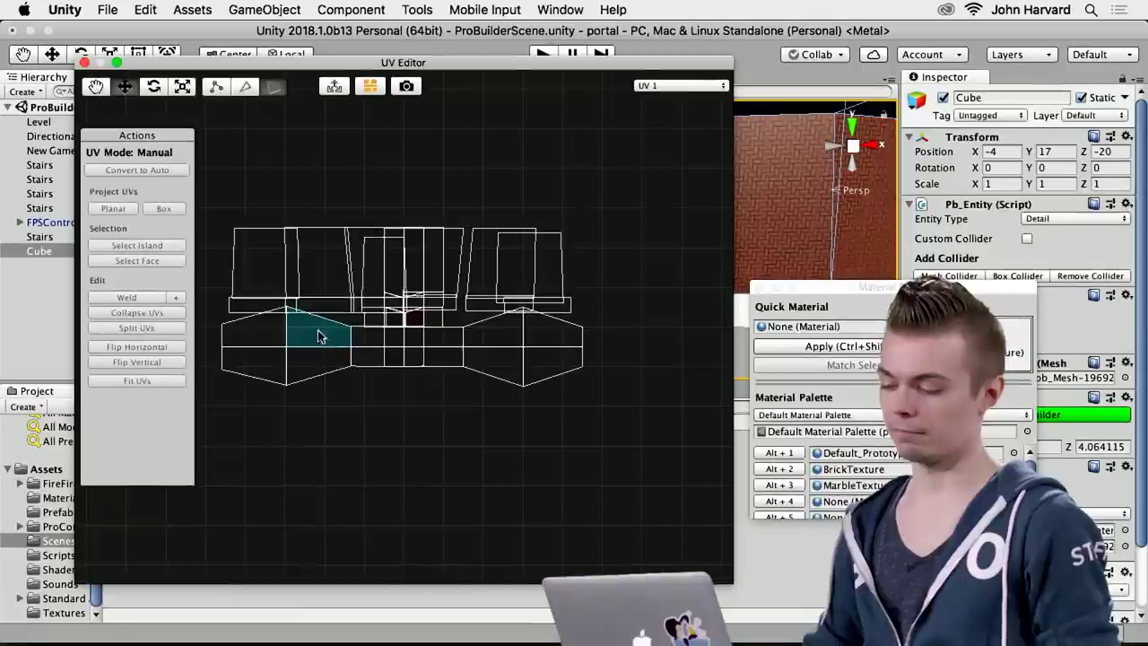
{"action": "mouse_move", "coordinate": [320, 348]}
{"action": "left_mouse_down"}
{"action": "mouse_move", "coordinate": [440, 346]}
{"action": "mouse_move", "coordinate": [500, 378]}
{"action": "mouse_move", "coordinate": [543, 332]}
{"action": "mouse_move", "coordinate": [515, 367]}
{"action": "mouse_move", "coordinate": [512, 328]}
{"action": "mouse_move", "coordinate": [431, 345]}
{"action": "mouse_move", "coordinate": [313, 320]}
{"action": "mouse_move", "coordinate": [326, 341]}
{"action": "left_mouse_up"}
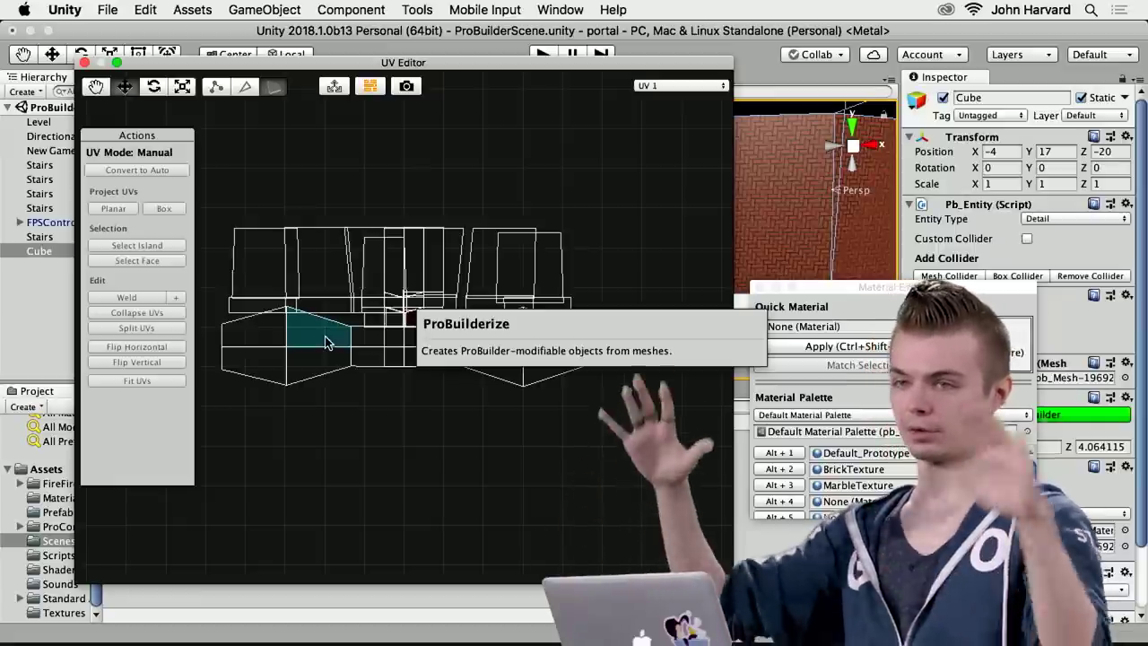
{"action": "left_click", "coordinate": [363, 455]}
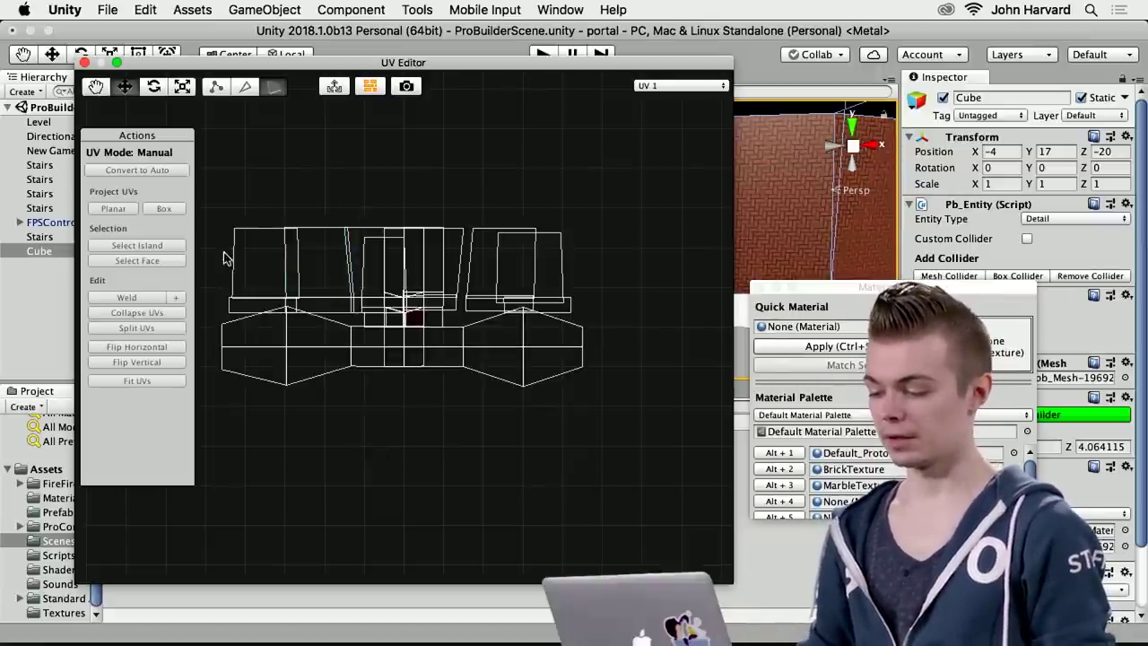
Select all the cube's UV faces, reduce the selection to one narrow face, and move it above the layout, offset about -6.69, -4.03.
{"action": "left_click_drag", "start_coordinate": [214, 222], "coordinate": [615, 403]}
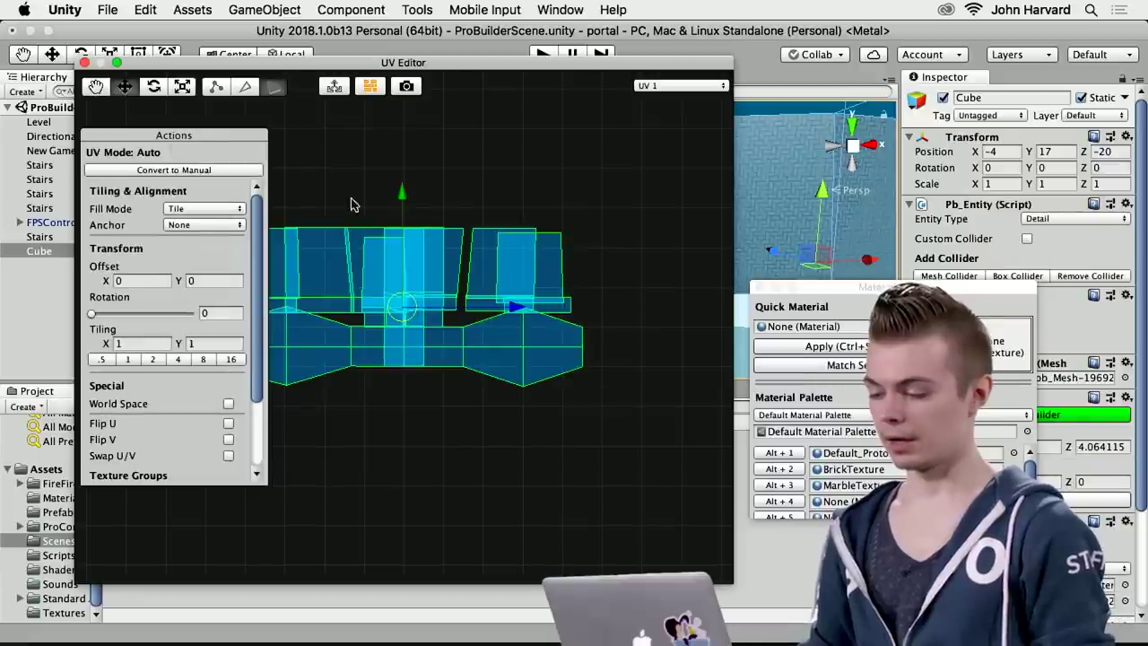
{"action": "left_click", "coordinate": [395, 220]}
{"action": "left_click", "coordinate": [414, 260]}
{"action": "left_click_drag", "start_coordinate": [409, 156], "coordinate": [410, 76]}
{"action": "left_click_drag", "start_coordinate": [576, 175], "coordinate": [652, 213]}
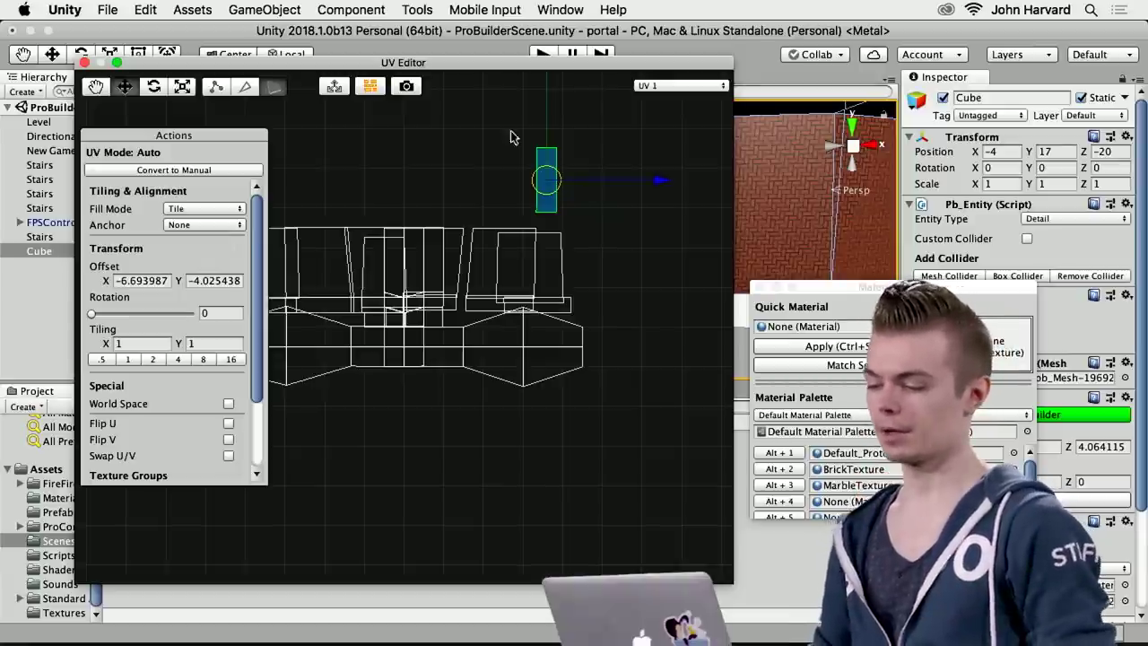
Move the tapered UV face below the layout, to an offset of about -4.77, 4.66, and close the UV Editor.
{"action": "left_click_drag", "start_coordinate": [340, 68], "coordinate": [482, 72]}
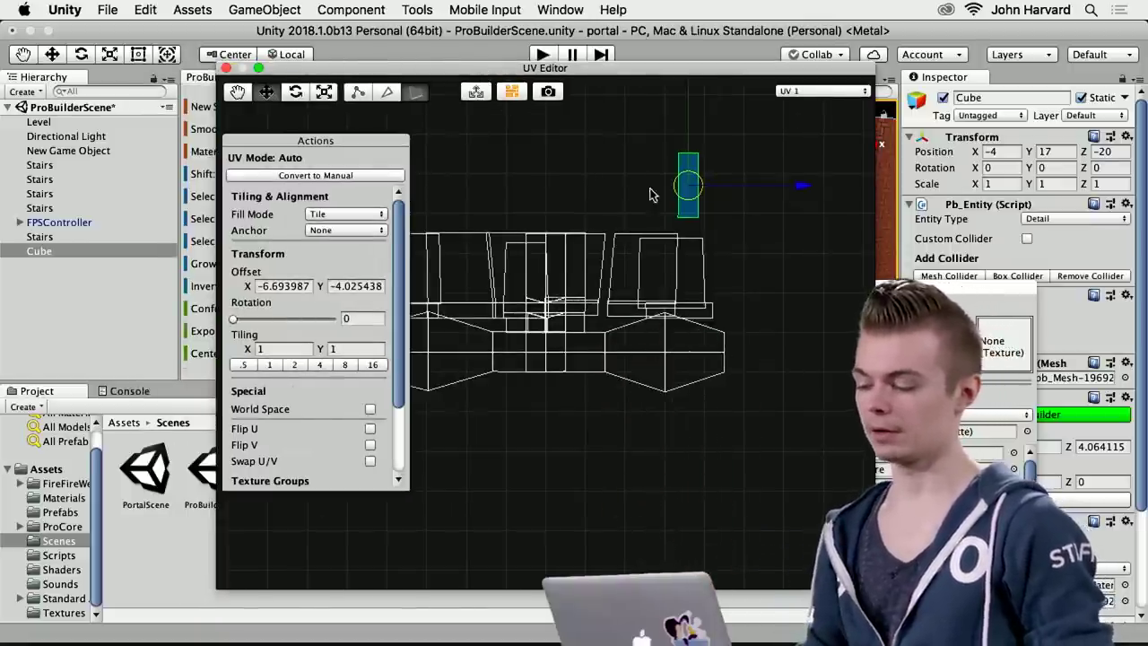
{"action": "left_click", "coordinate": [646, 365]}
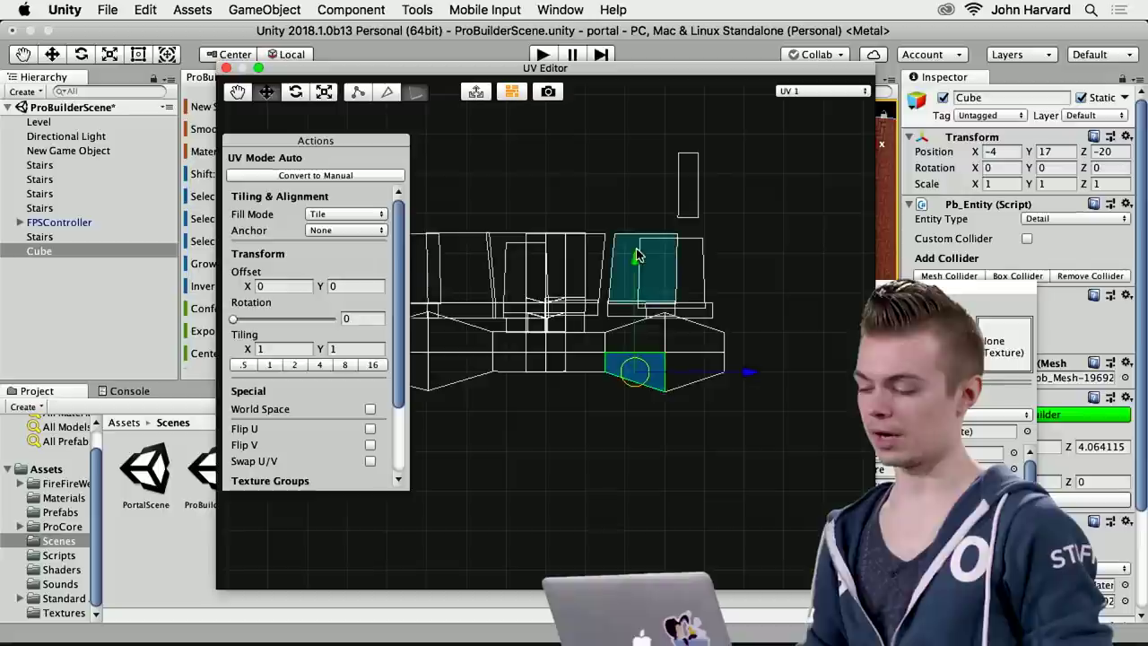
{"action": "left_click_drag", "start_coordinate": [634, 261], "coordinate": [634, 353]}
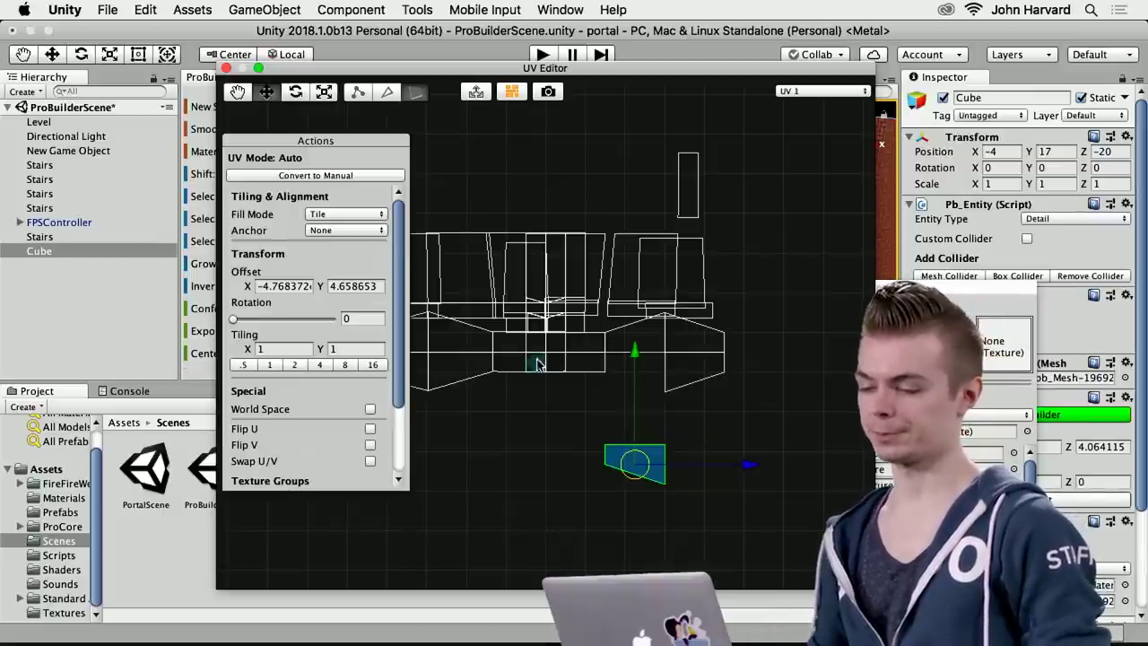
{"action": "left_click", "coordinate": [227, 69]}
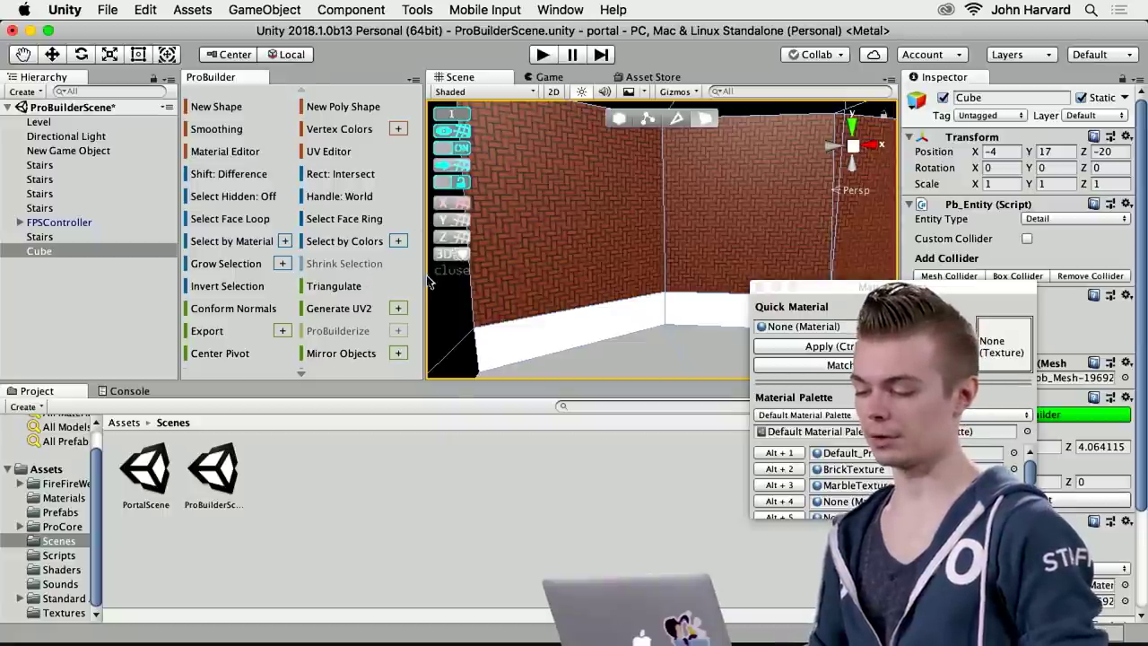
Widen the Scene view, check the brick walls in the Game view, and survey the whole level in the Scene view.
{"action": "left_click_drag", "start_coordinate": [425, 283], "coordinate": [324, 291]}
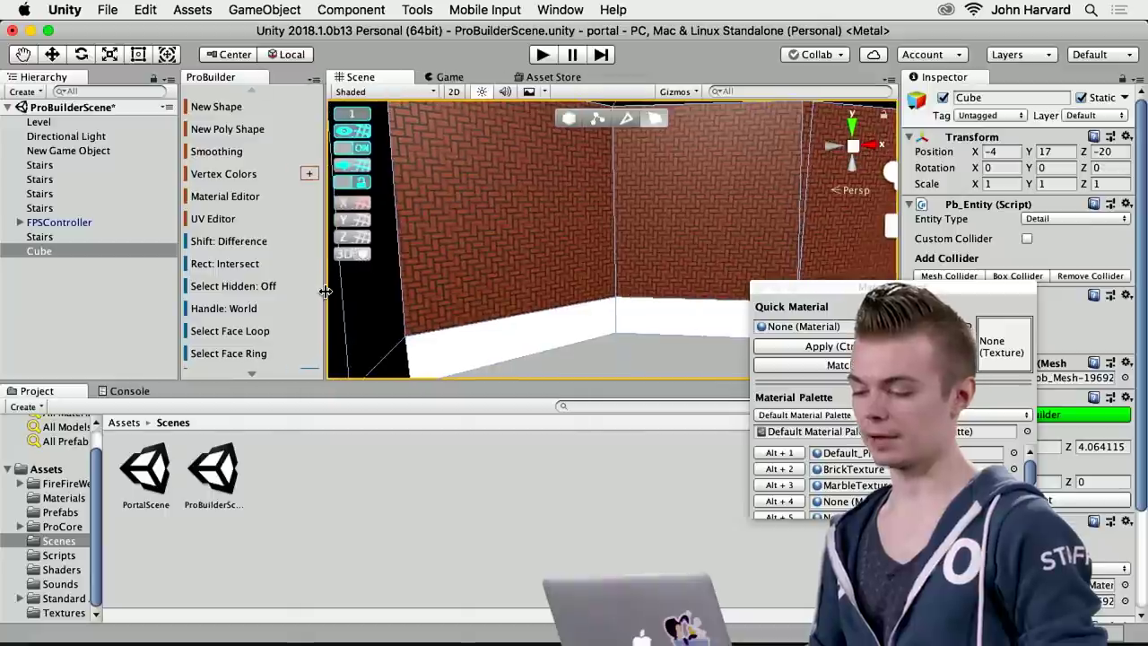
{"action": "mouse_move", "coordinate": [338, 296]}
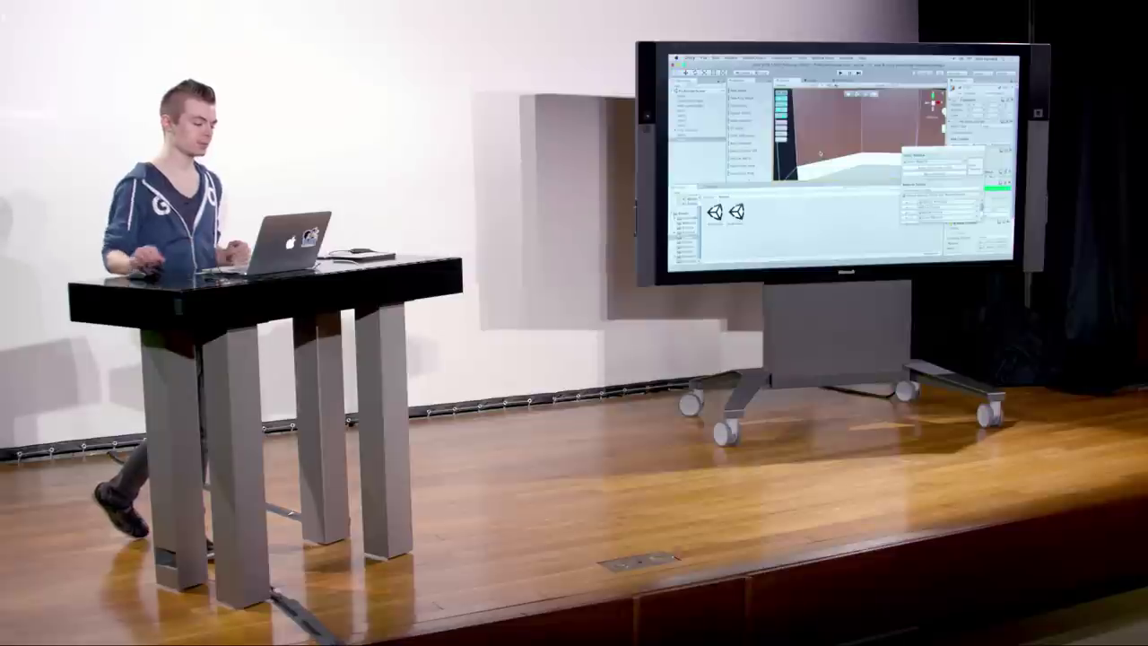
{"action": "left_click", "coordinate": [812, 81]}
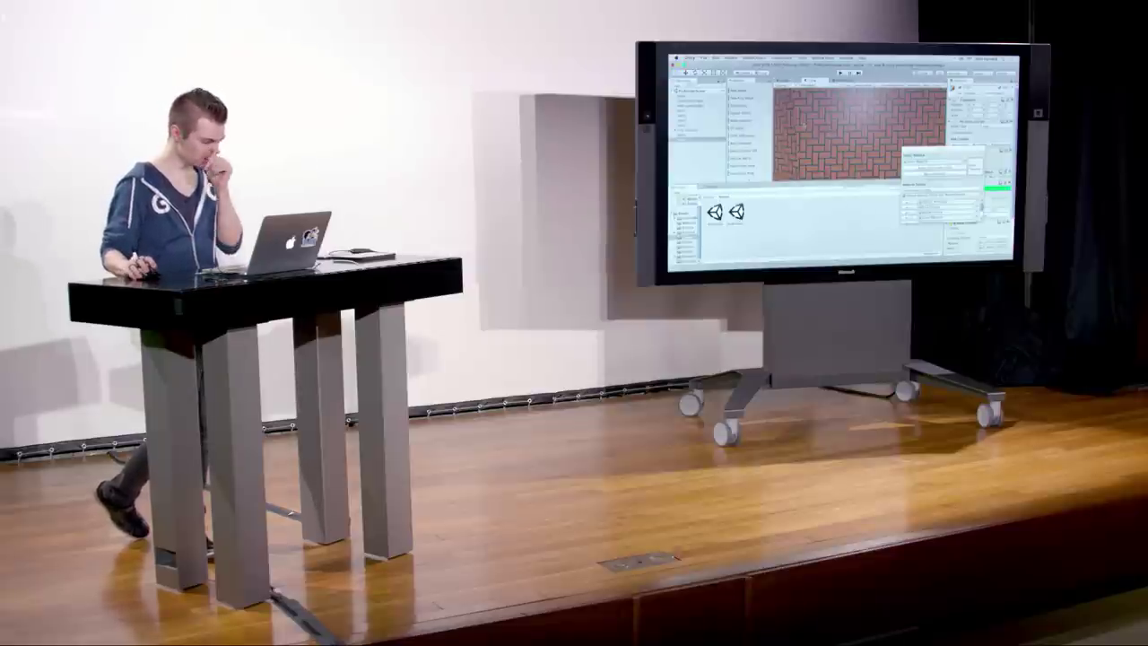
{"action": "left_click", "coordinate": [788, 81]}
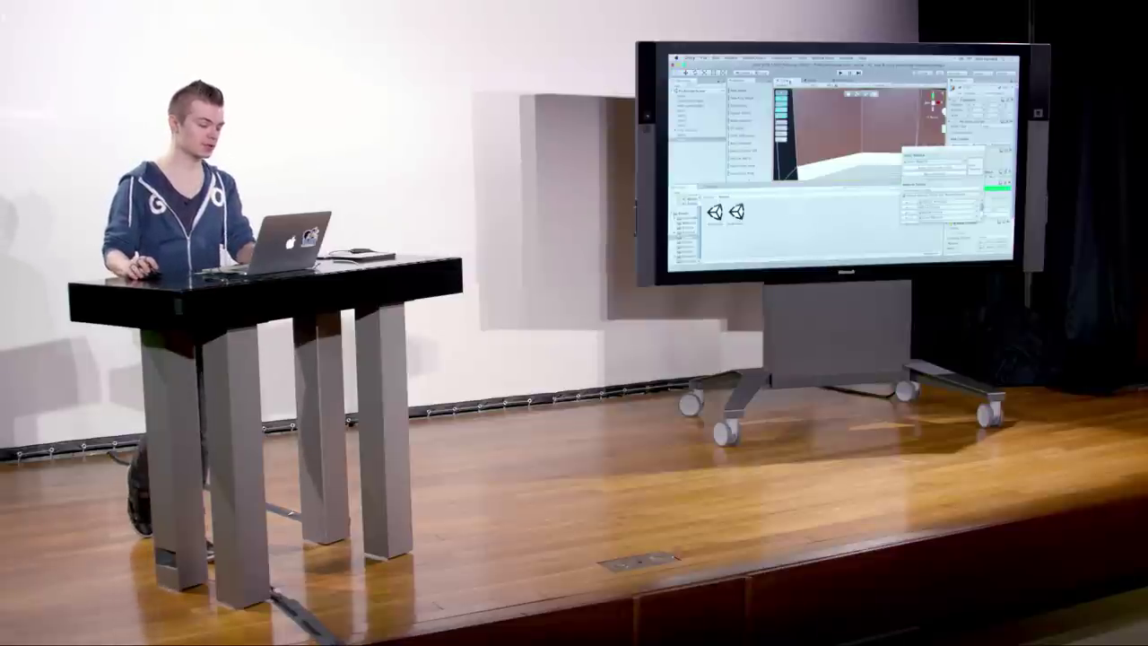
{"action": "scroll", "coordinate": [843, 135], "scroll_direction": "down", "scroll_amount": 6}
{"action": "left_click_drag", "start_coordinate": [843, 135], "coordinate": [884, 149], "text": "alt"}
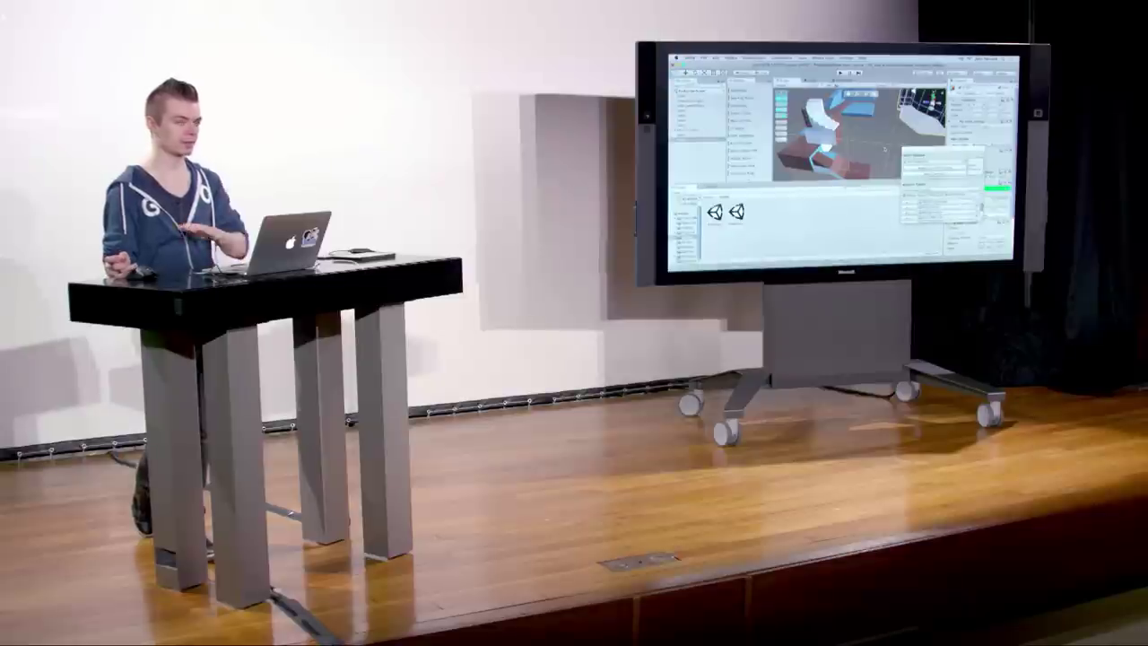
Switch to the Awesome Tutorials slide with the ProBuilder and ProGrids links and return to Unity.
{"action": "key", "text": "super+Tab"}
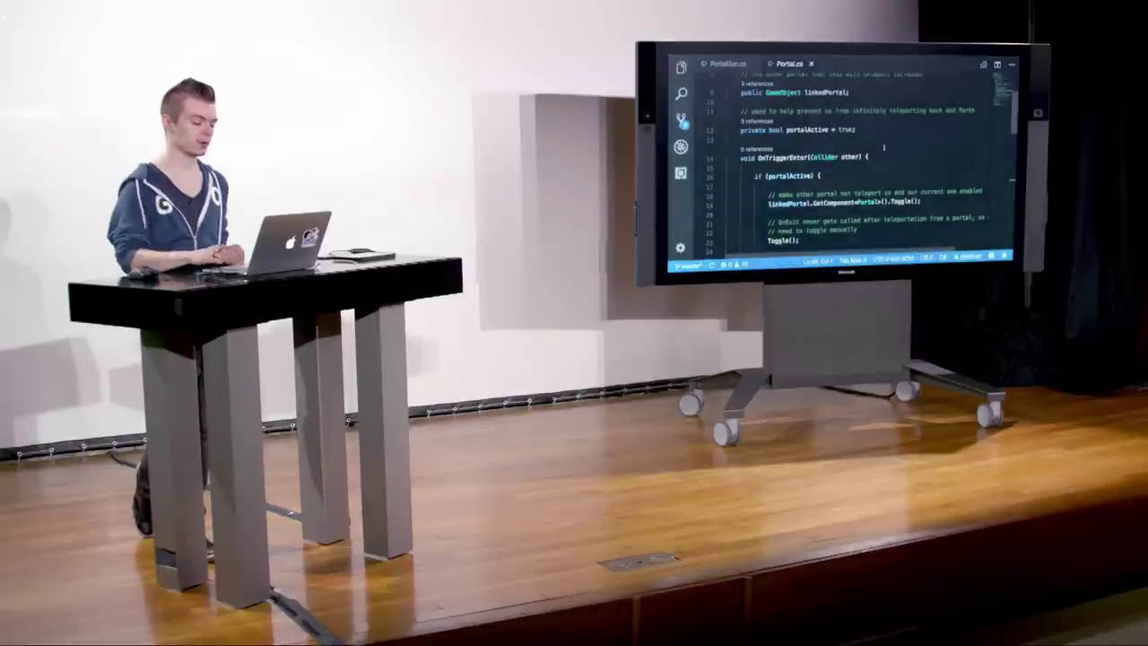
{"action": "key", "text": "super+Tab"}
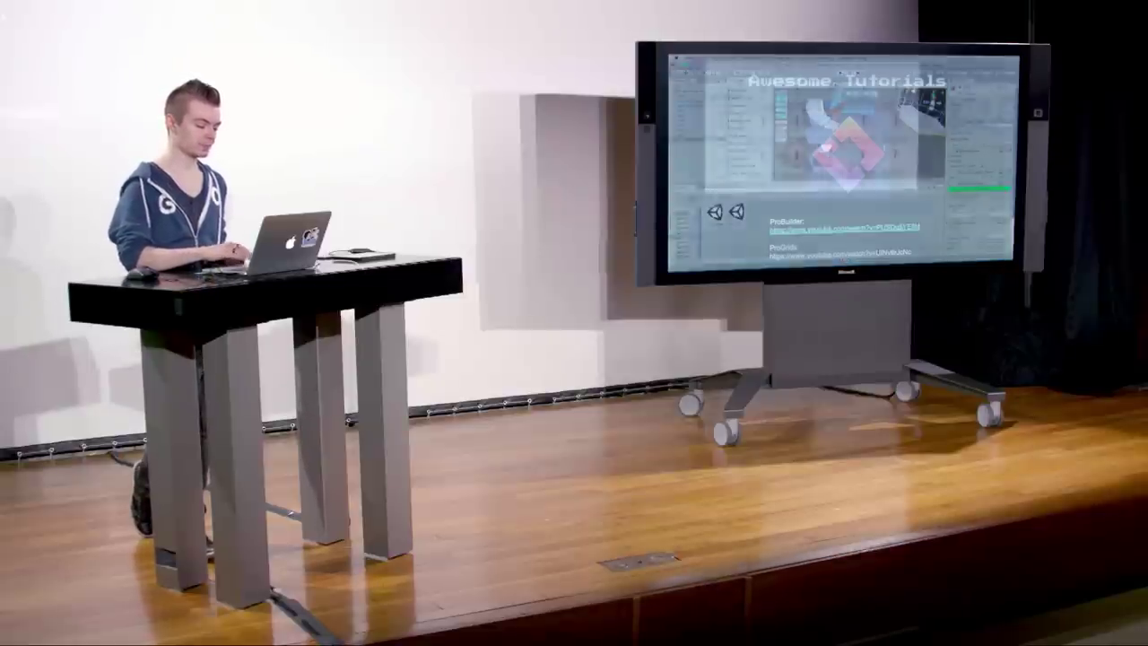
{"action": "key", "text": "super+Tab"}
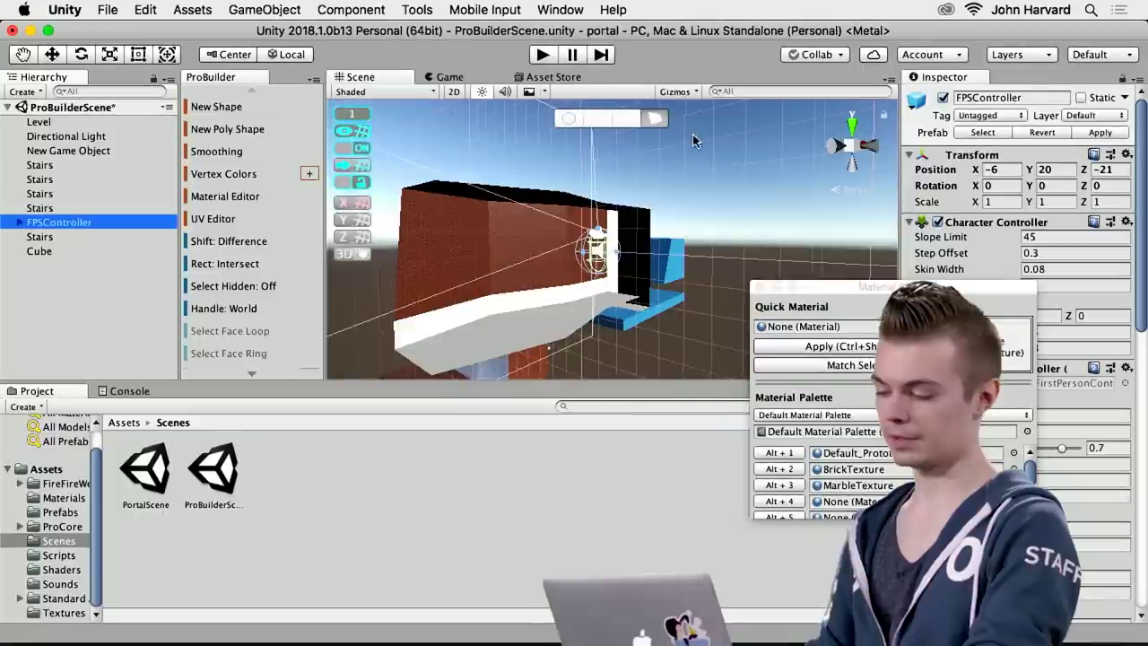
Raise the FPSController above the brick room to a Y position of 24.
{"action": "right_click_drag", "start_coordinate": [627, 167], "coordinate": [619, 242]}
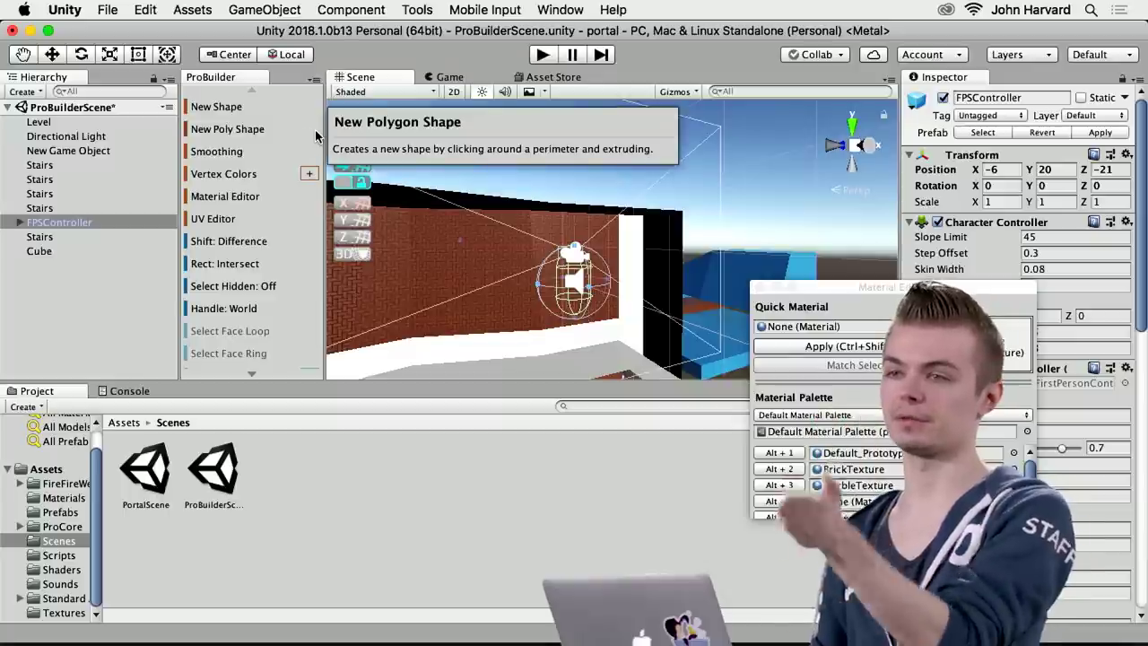
{"action": "right_click_drag", "start_coordinate": [487, 264], "coordinate": [476, 289]}
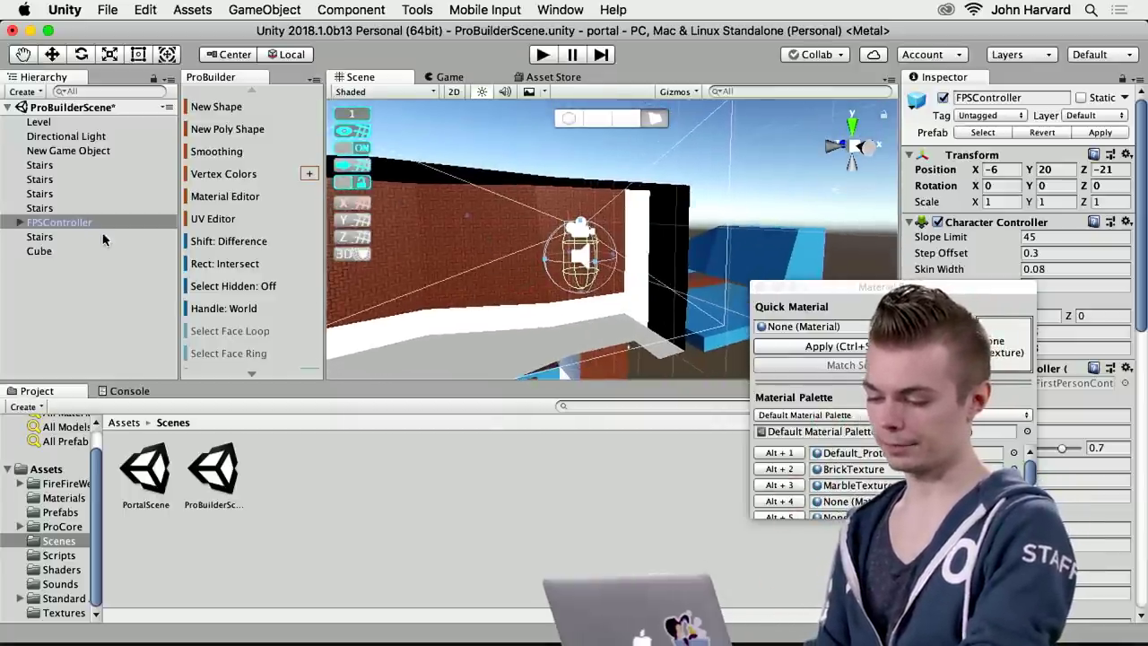
{"action": "left_click_drag", "start_coordinate": [490, 193], "coordinate": [692, 261], "text": "alt"}
{"action": "right_click_drag", "start_coordinate": [417, 254], "coordinate": [356, 269]}
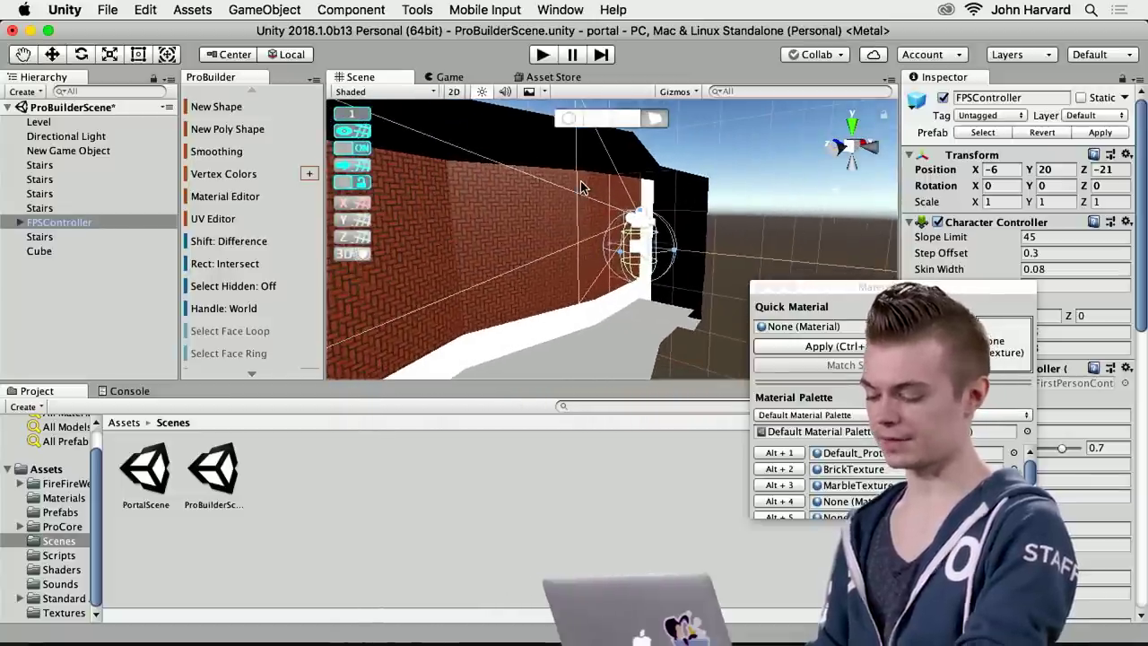
{"action": "key", "text": "w"}
{"action": "left_click_drag", "start_coordinate": [643, 177], "coordinate": [642, 145]}
{"action": "right_click_drag", "start_coordinate": [641, 145], "coordinate": [596, 143]}
{"action": "left_click_drag", "start_coordinate": [588, 144], "coordinate": [587, 128]}
{"action": "right_click_drag", "start_coordinate": [630, 203], "coordinate": [630, 217]}
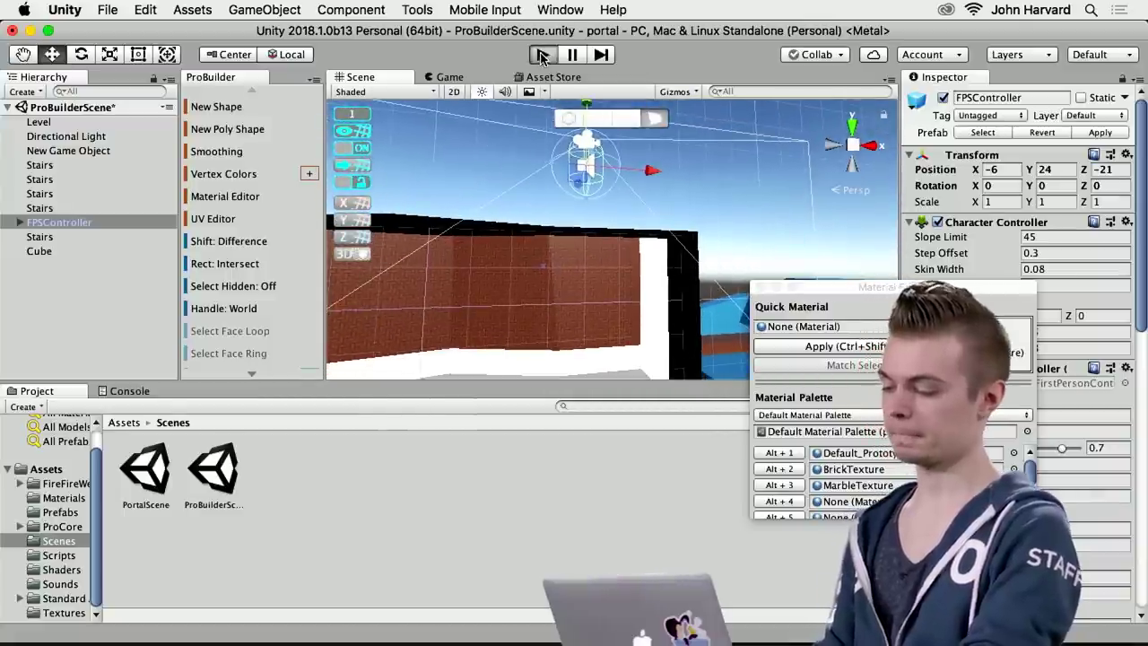
Run the scene in Play mode, walk and jump around inside the brick room, and exit Play mode.
{"action": "left_click", "coordinate": [543, 55]}
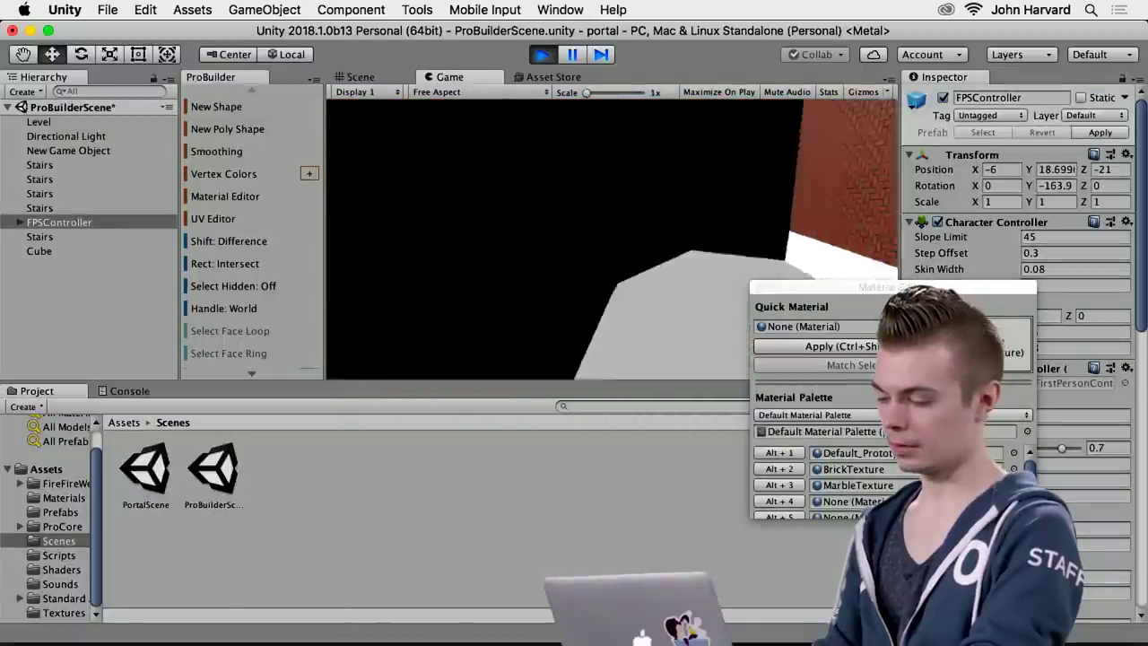
{"action": "key", "text": "s"}
{"action": "key", "text": "w"}
{"action": "key", "text": "w"}
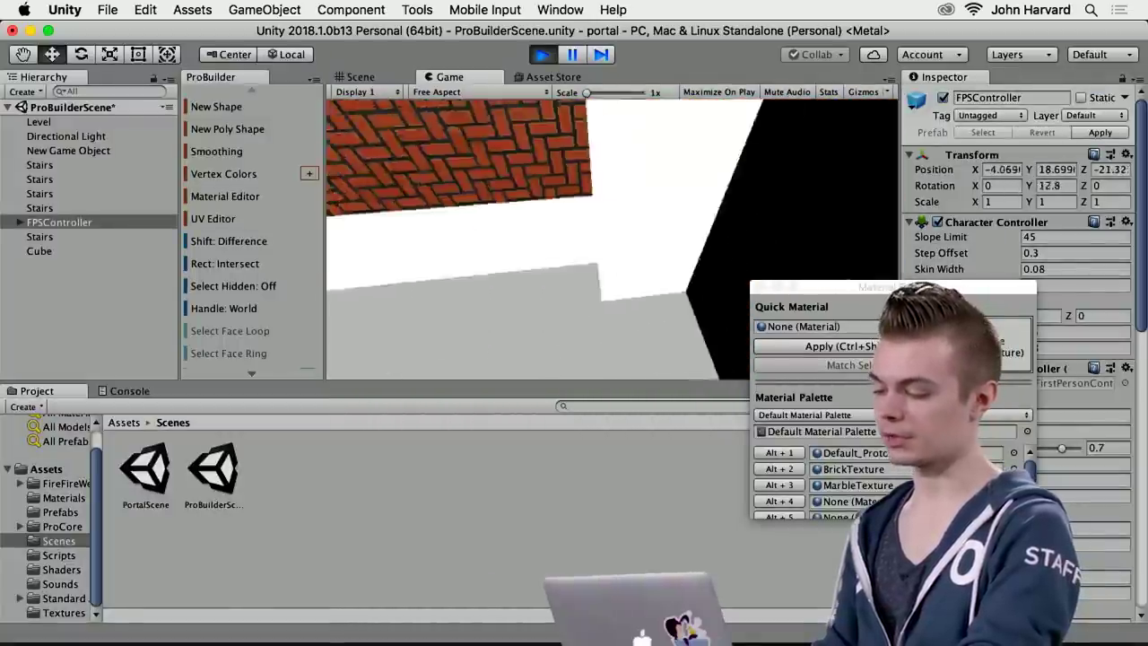
{"action": "key", "text": "w"}
{"action": "key", "text": "space"}
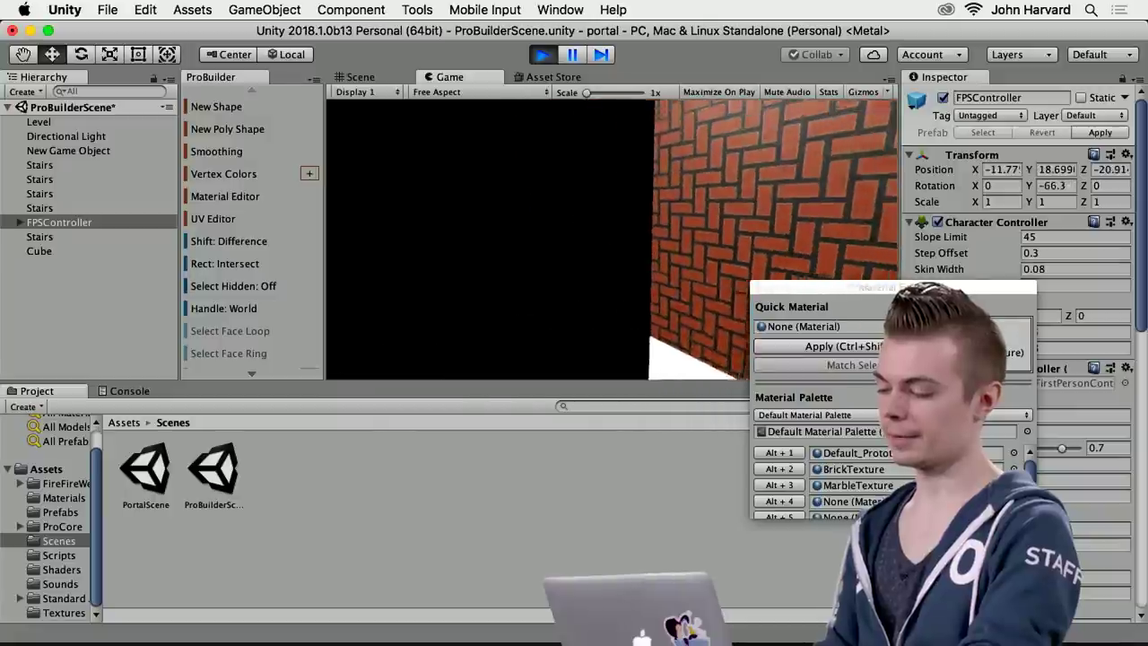
{"action": "key", "text": "w"}
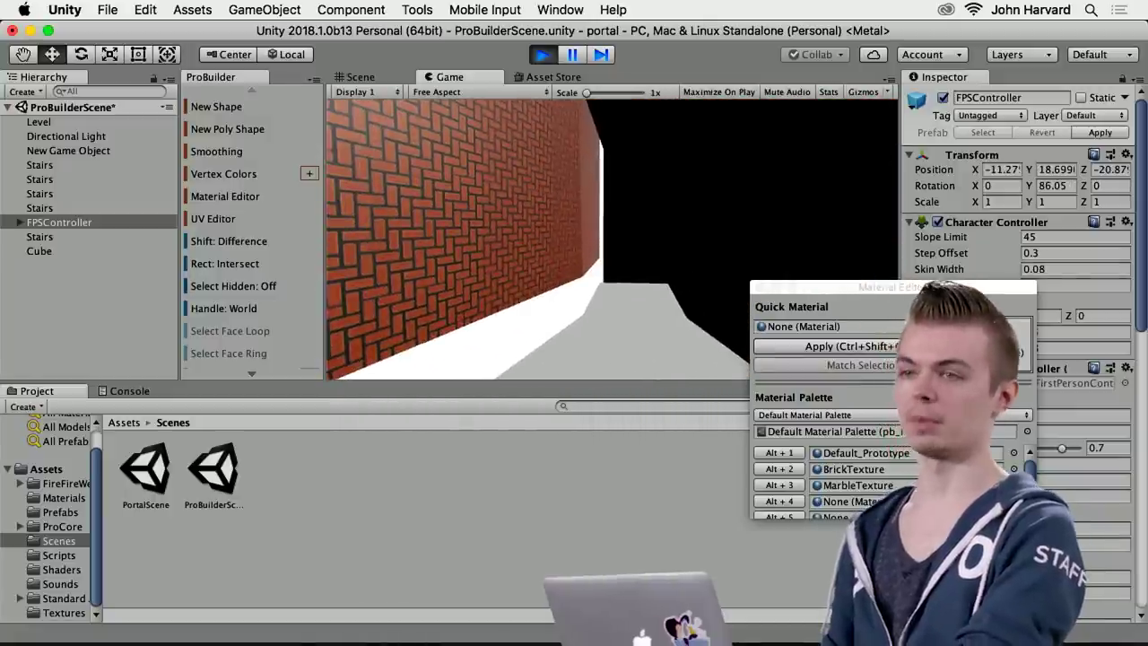
{"action": "left_click", "coordinate": [542, 54]}
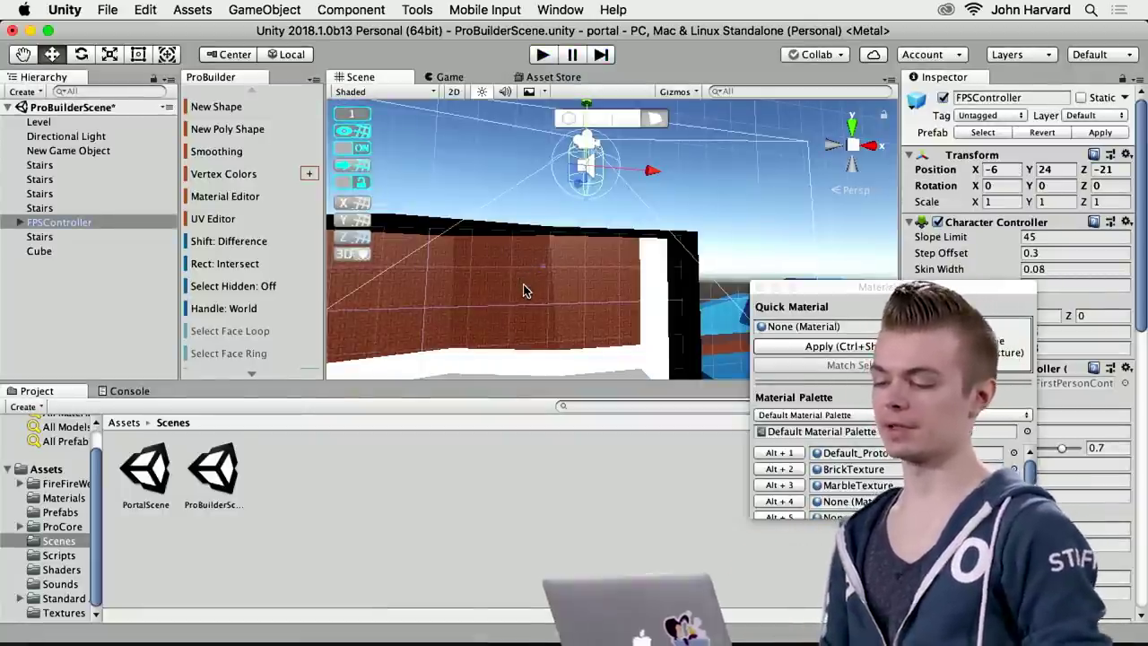
{"action": "left_click_drag", "start_coordinate": [498, 290], "coordinate": [737, 336], "text": "alt"}
{"action": "right_click_drag", "start_coordinate": [737, 336], "coordinate": [718, 364]}
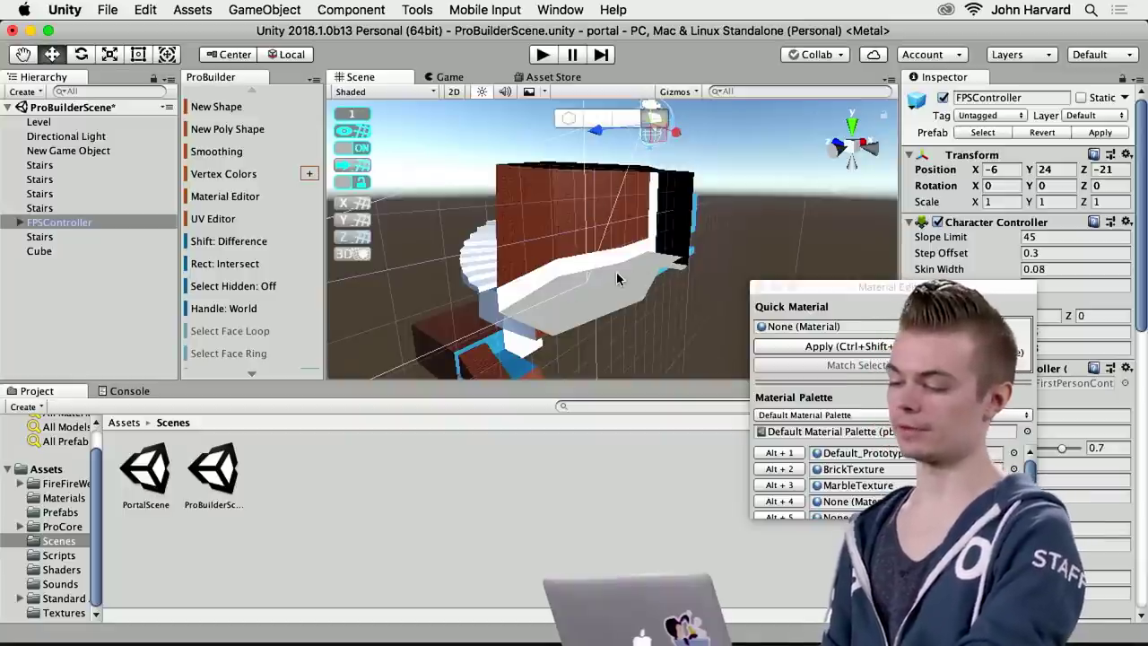